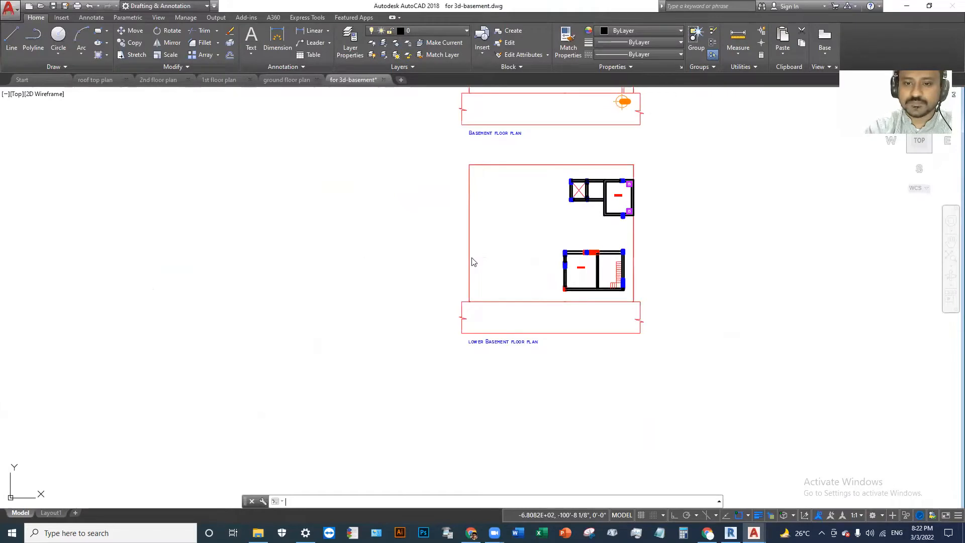
Erase everything except the lower basement floor plan from the for 3d-lower basement drawing and save the file
click(402, 276)
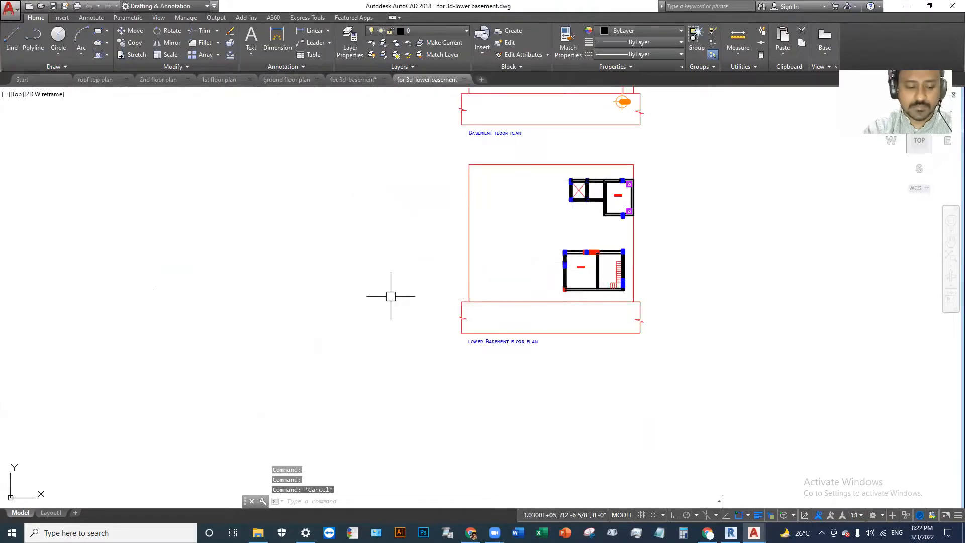
key(ctrl+a)
click(435, 151)
click(686, 353)
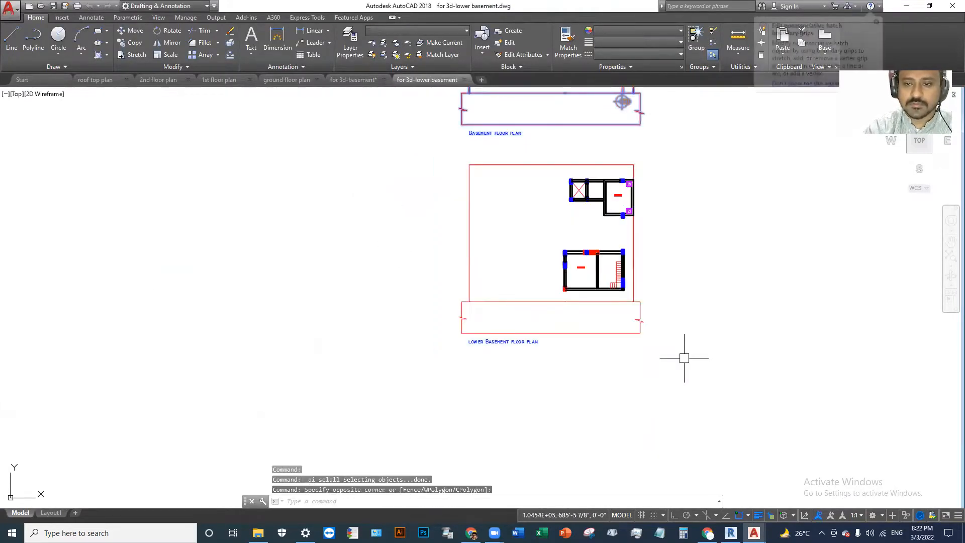
key(Delete)
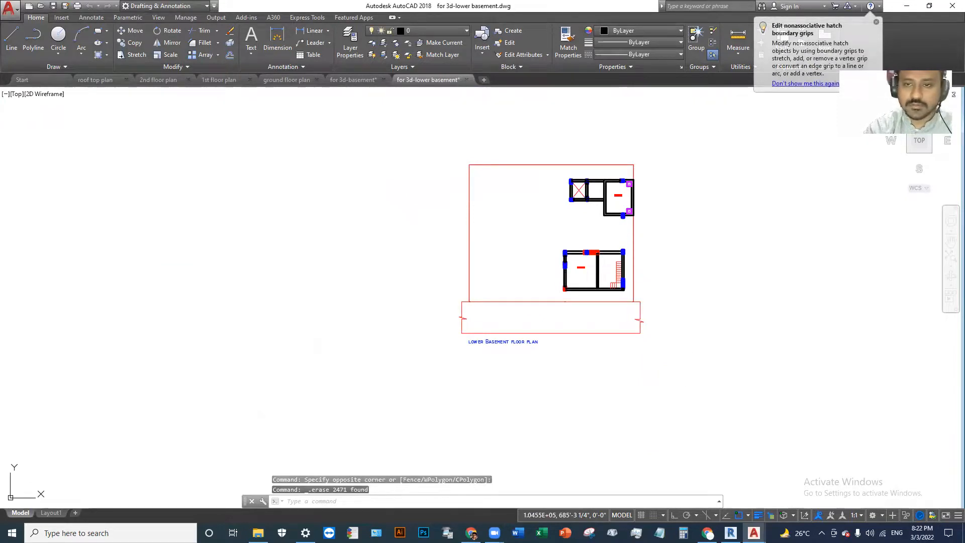
key(ctrl+s)
Draw a reference line from the origin (0,0) to a point near the lower basement floor plan
key(l)
key(Return)
scroll(565, 334, up, 2)
scroll(605, 352, down, 8)
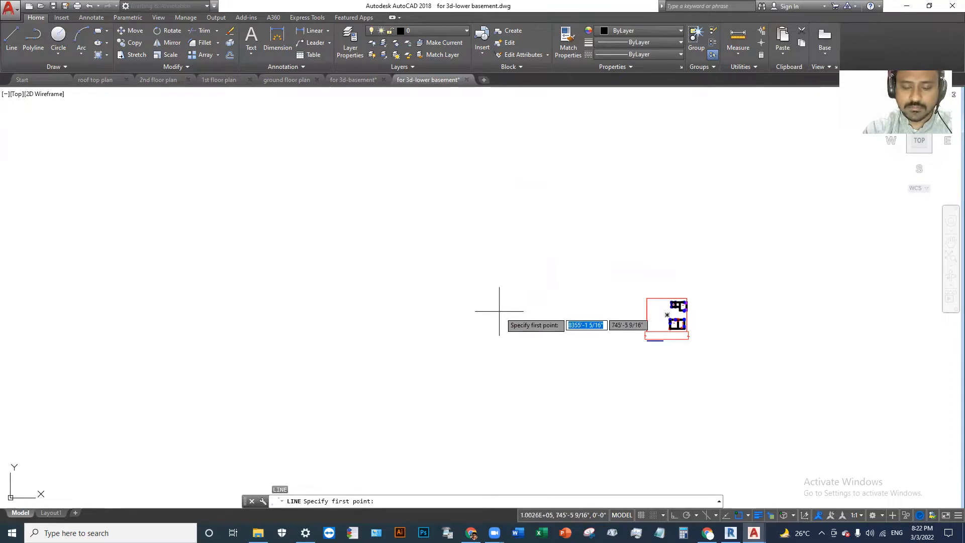
key(Escape)
key(Return)
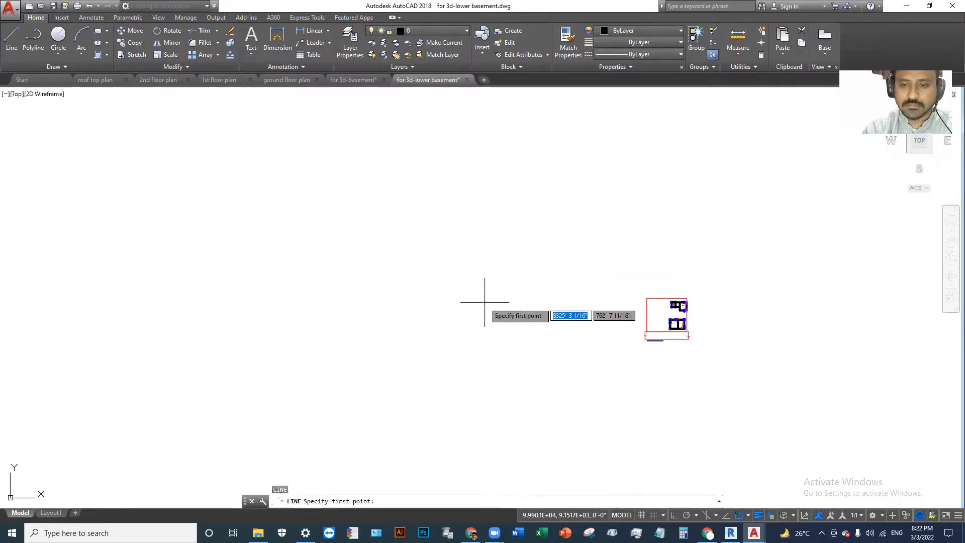
text(0)
key(Tab)
text(0)
key(Tab)
key(Return)
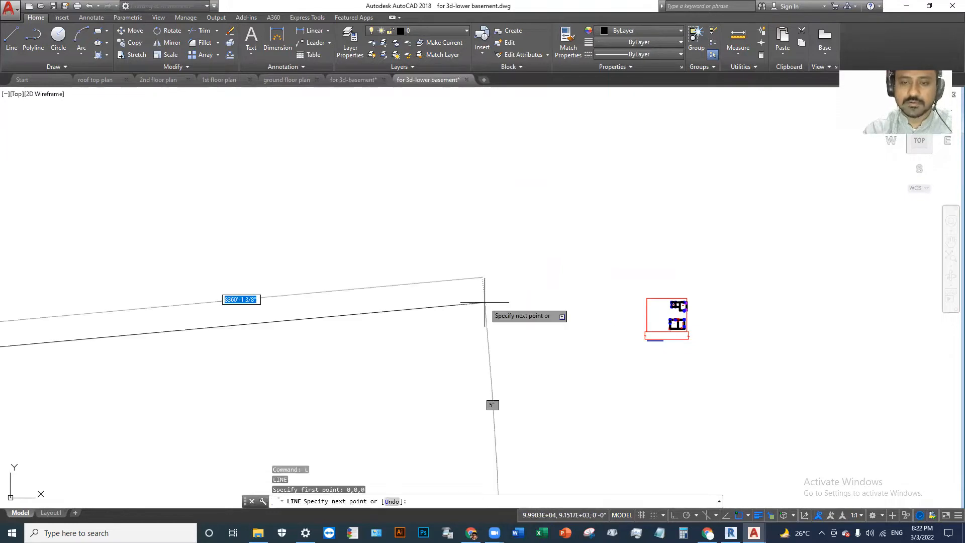
click(640, 162)
key(Escape)
scroll(689, 259, down, 5)
key(Escape)
click(664, 257)
click(740, 335)
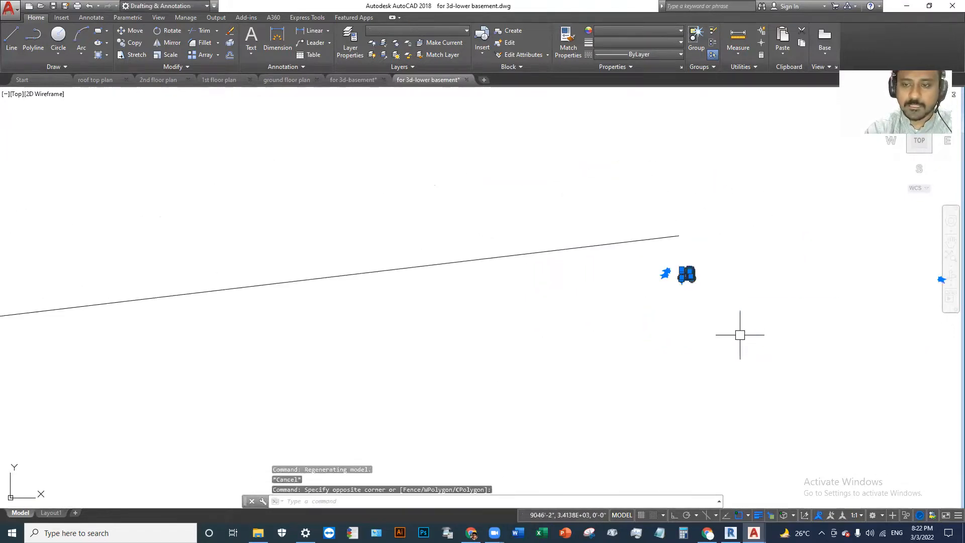
key(Return)
scroll(534, 269, up, 8)
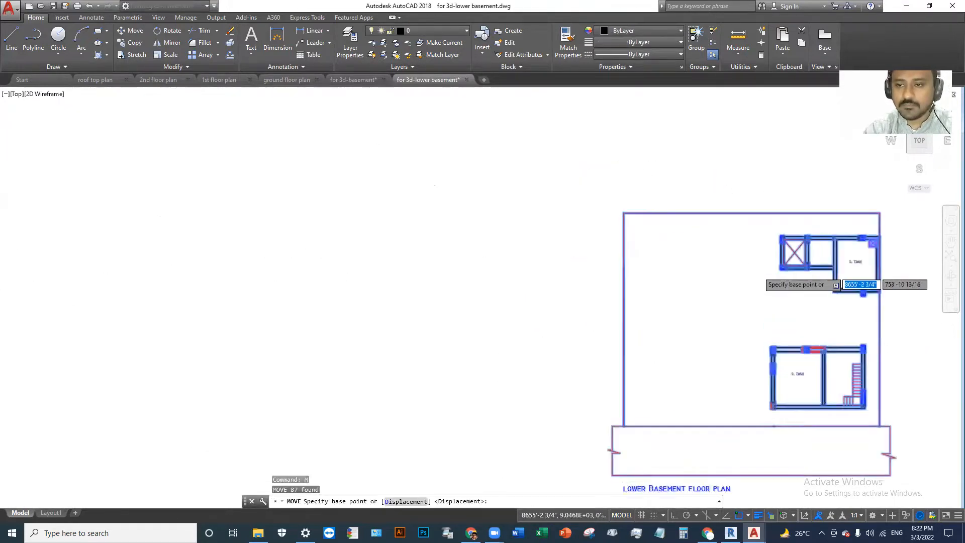
scroll(566, 233, up, 3)
scroll(738, 204, down, 2)
scroll(703, 221, up, 2)
scroll(702, 221, down, 8)
scroll(601, 281, up, 10)
mouse_move(596, 263)
middle_down()
mouse_move(582, 369)
mouse_move(556, 301)
middle_up()
scroll(581, 404, up, 1)
scroll(584, 437, down, 5)
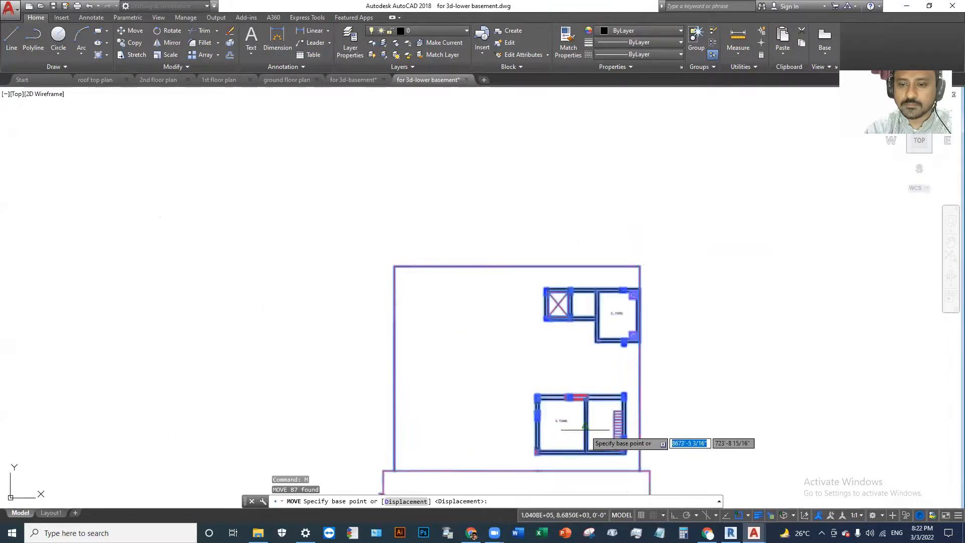
scroll(533, 337, up, 3)
middle_drag(533, 338, 586, 209)
scroll(603, 275, down, 5)
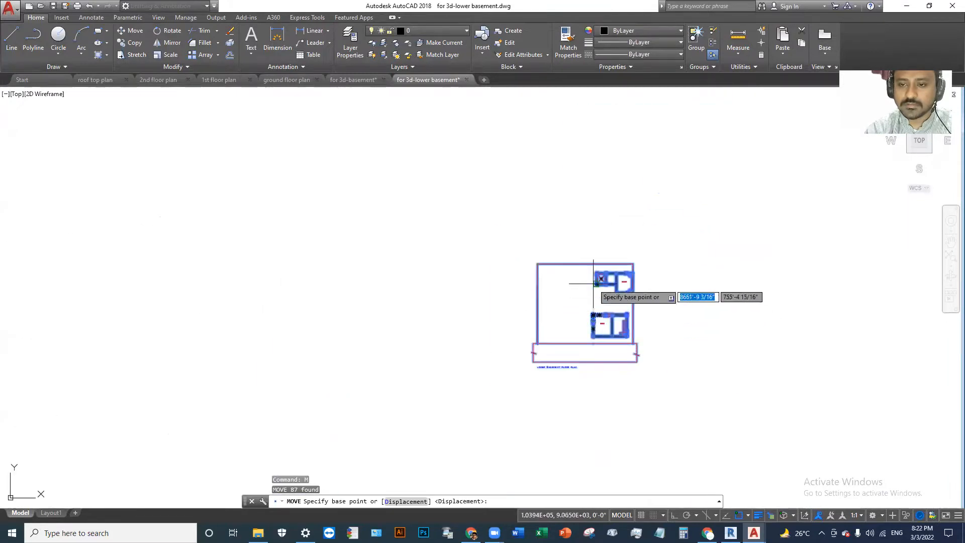
scroll(590, 304, up, 5)
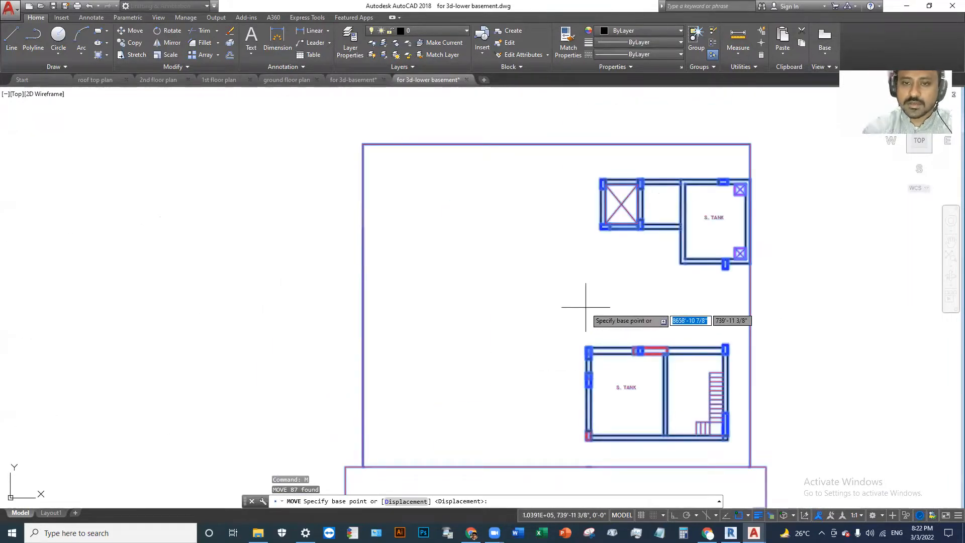
scroll(586, 307, down, 2)
key(Escape)
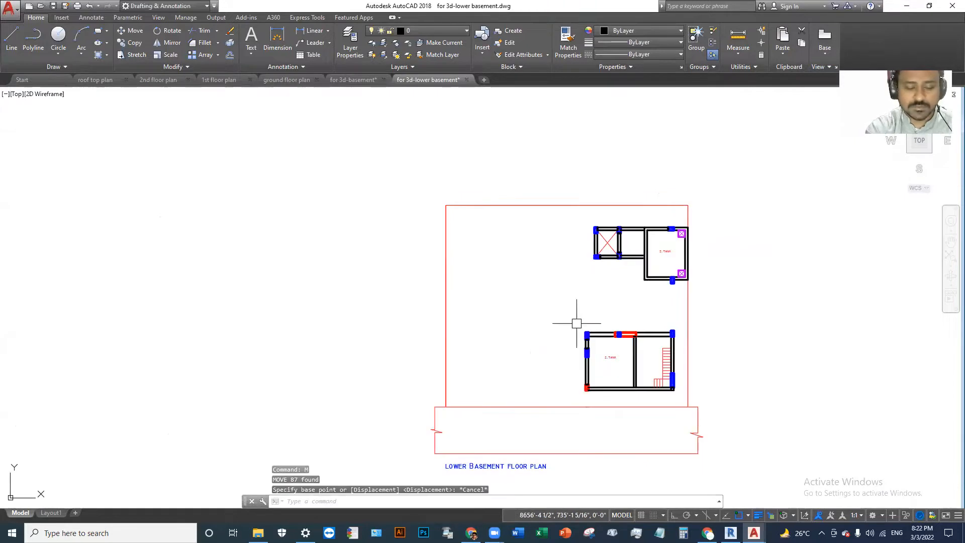
Undo the reference line and the erase so that the other floor plans are restored
key(ctrl+z)
key(ctrl+z)
key(ctrl+z)
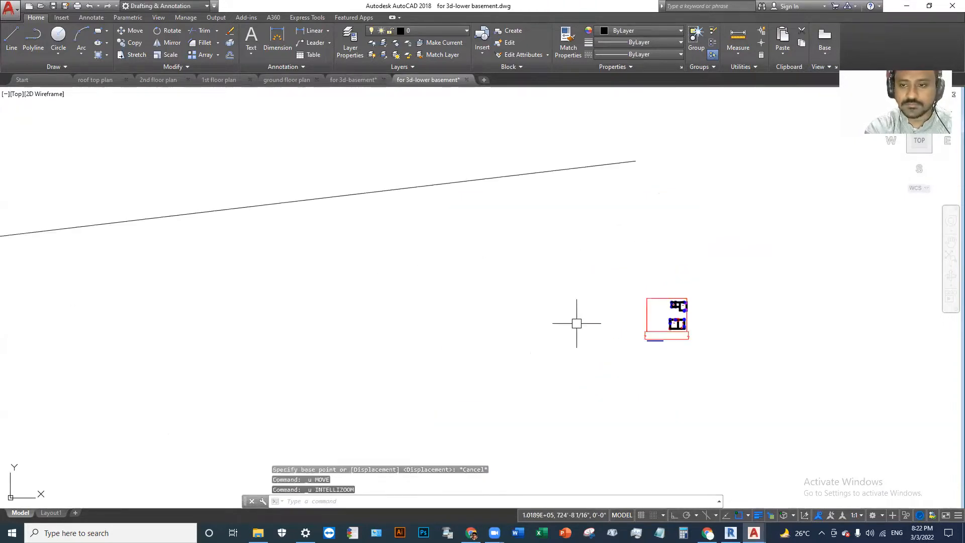
key(ctrl+z)
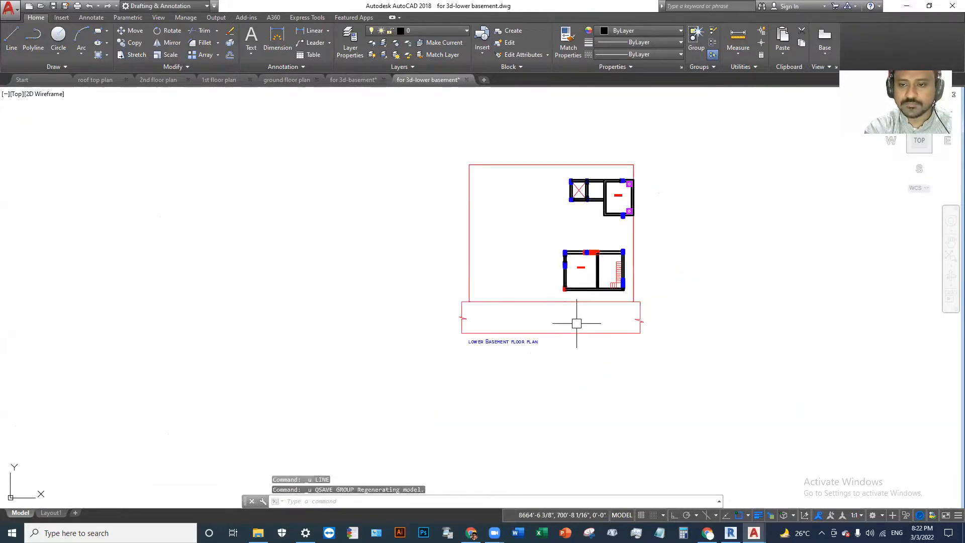
key(ctrl+z)
Mark the outer corner of the upper-left column in the basement floor plan with a short line and a small circle centred on it
scroll(652, 152, up, 6)
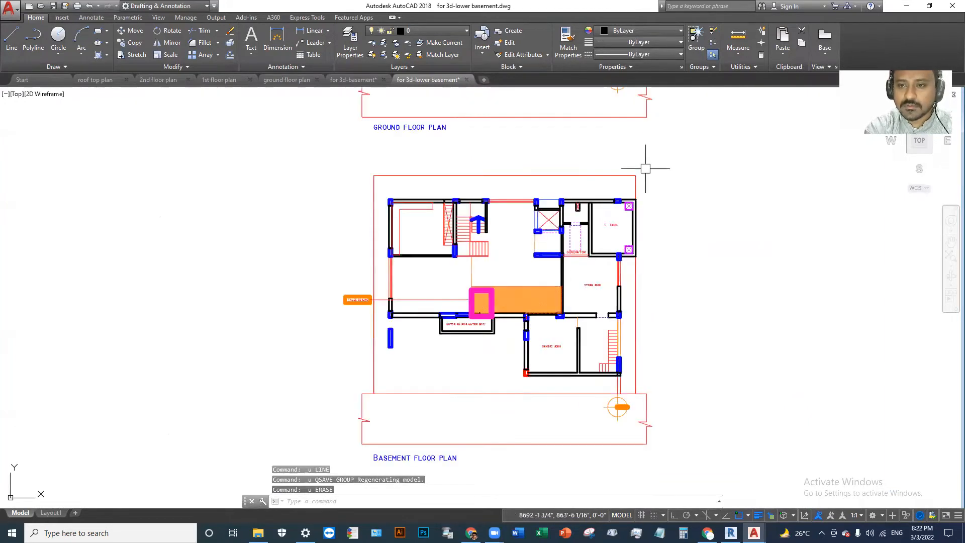
scroll(602, 198, down, 6)
key(Escape)
scroll(485, 205, up, 8)
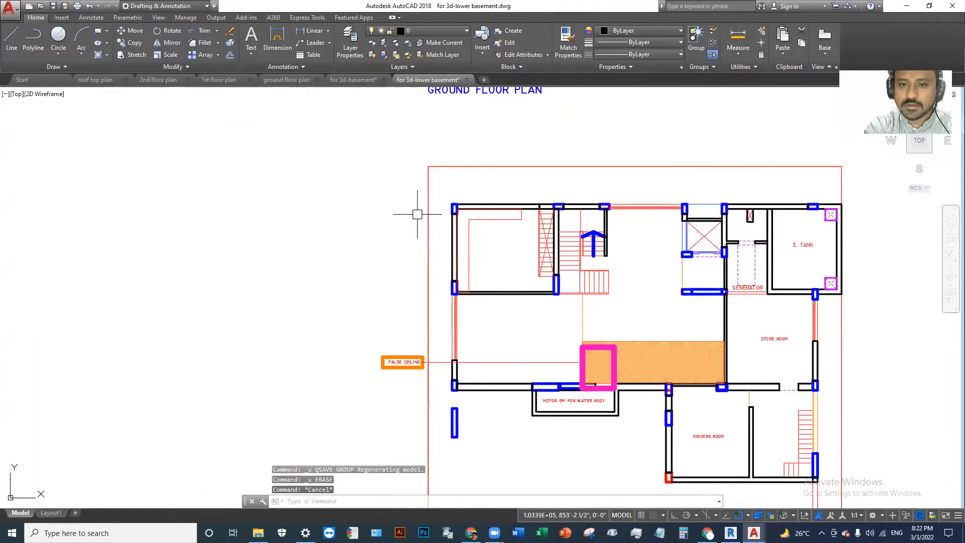
text(l)
key(Return)
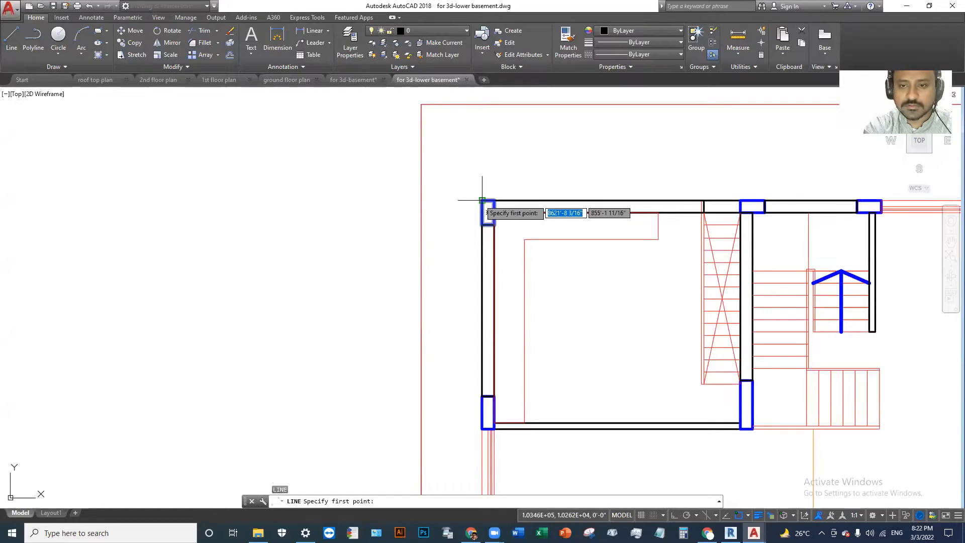
click(482, 200)
key(Escape)
key(Escape)
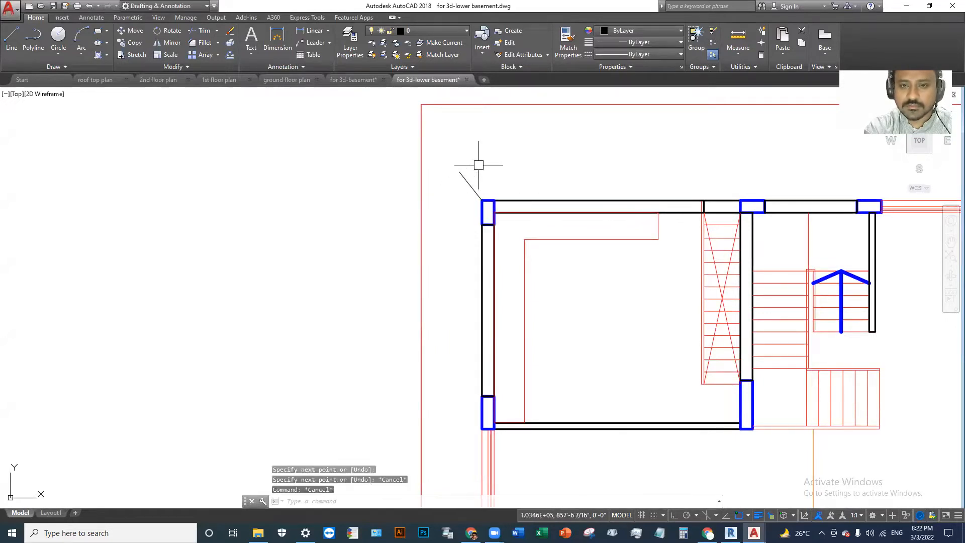
text(c)
key(Return)
click(482, 200)
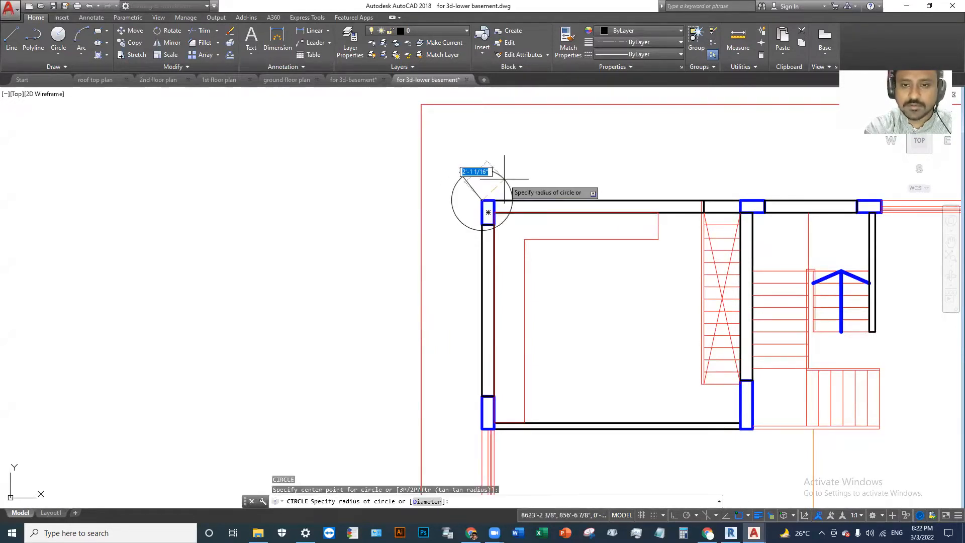
key(Escape)
Copy the circle to the lower basement plan, using the upper-left corners of the two plot outlines as base and destination points
scroll(484, 192, down, 5)
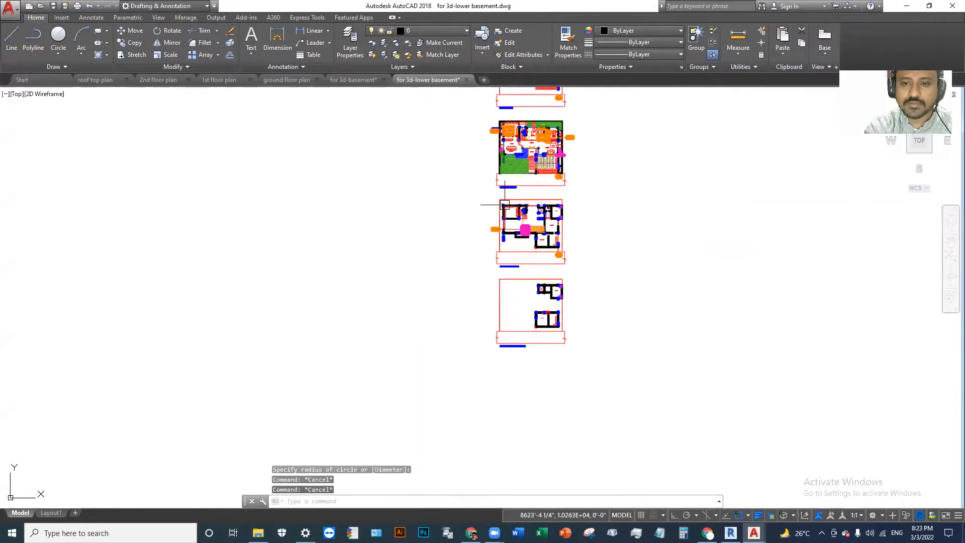
scroll(508, 291, up, 2)
middle_drag(505, 286, 508, 401)
key(Escape)
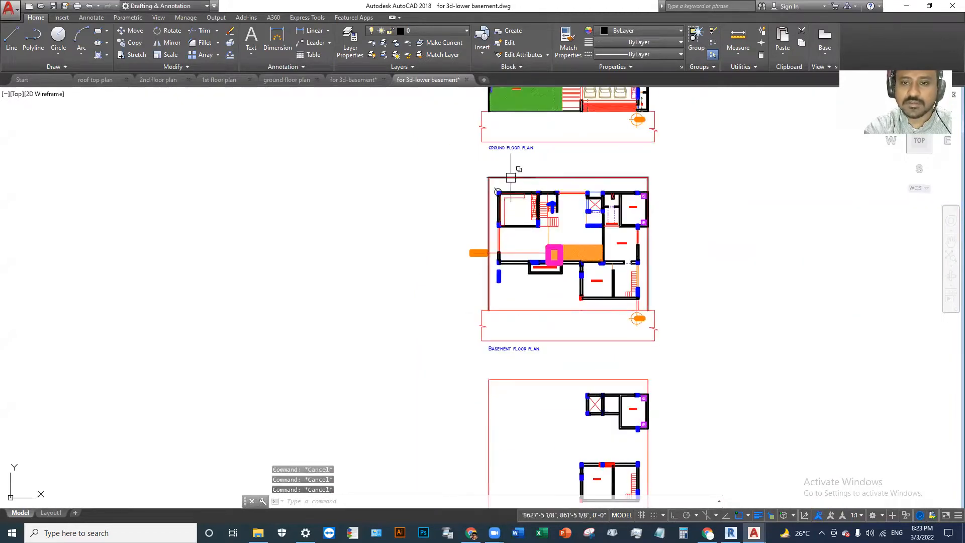
scroll(452, 166, up, 2)
scroll(493, 176, up, 5)
click(550, 151)
click(524, 190)
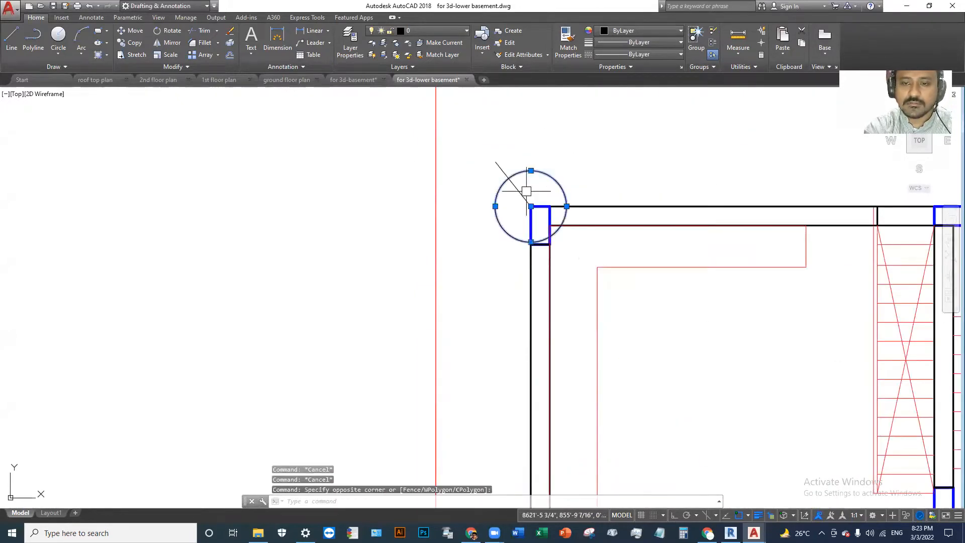
text(cp)
key(Return)
scroll(517, 194, down, 6)
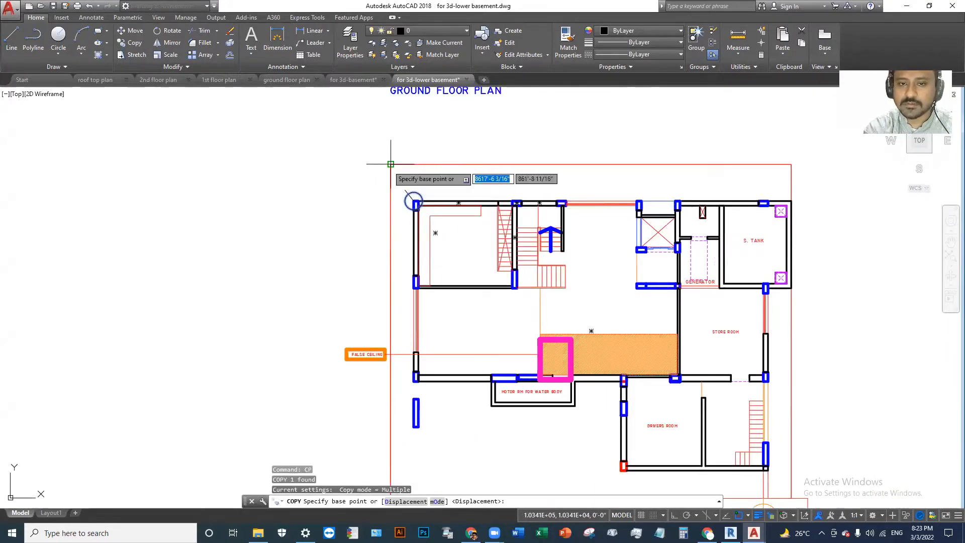
click(413, 202)
scroll(486, 218, down, 10)
scroll(484, 220, up, 10)
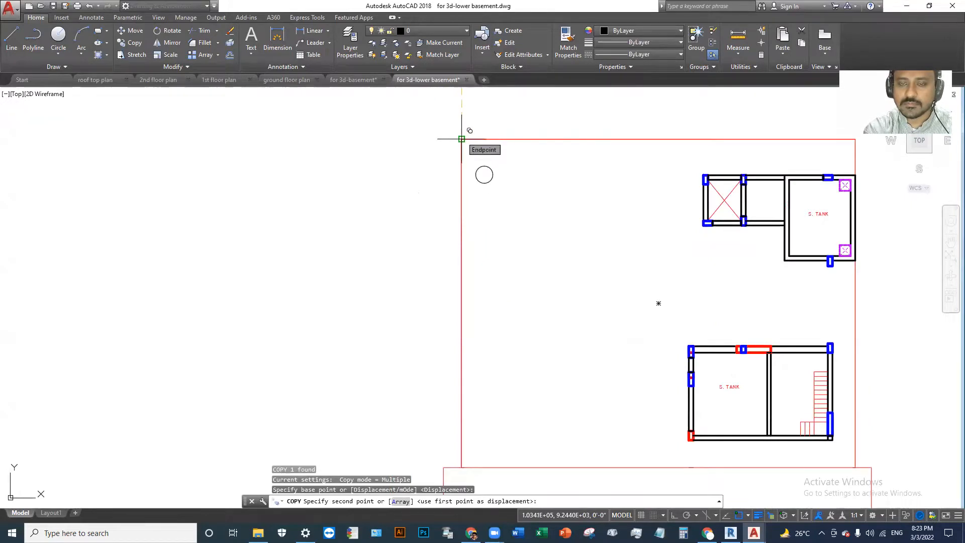
click(462, 139)
key(Escape)
scroll(465, 132, up, 2)
scroll(505, 186, down, 2)
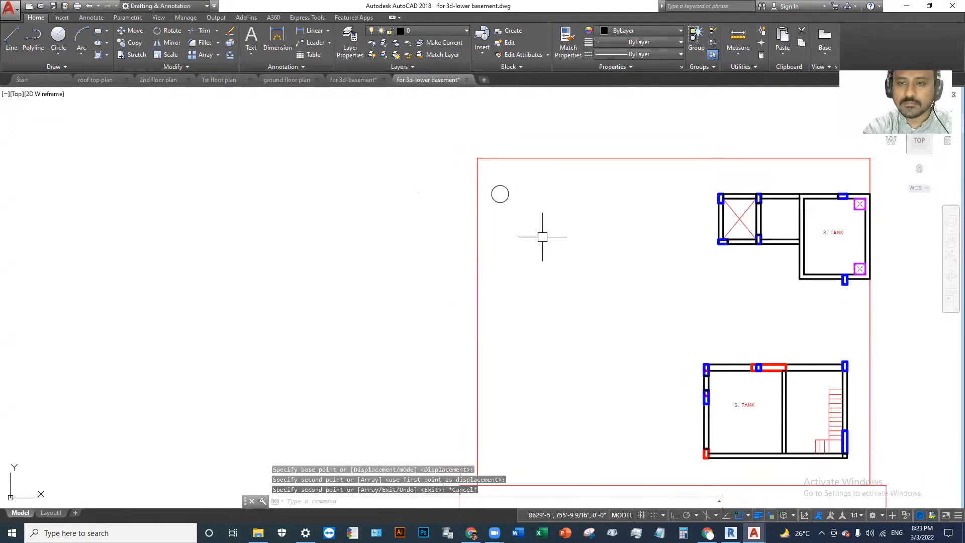
Draw a short line from the centre of the copied circle in the lower basement plan
scroll(559, 226, down, 4)
scroll(552, 222, up, 8)
key(Escape)
scroll(516, 233, down, 5)
key(Escape)
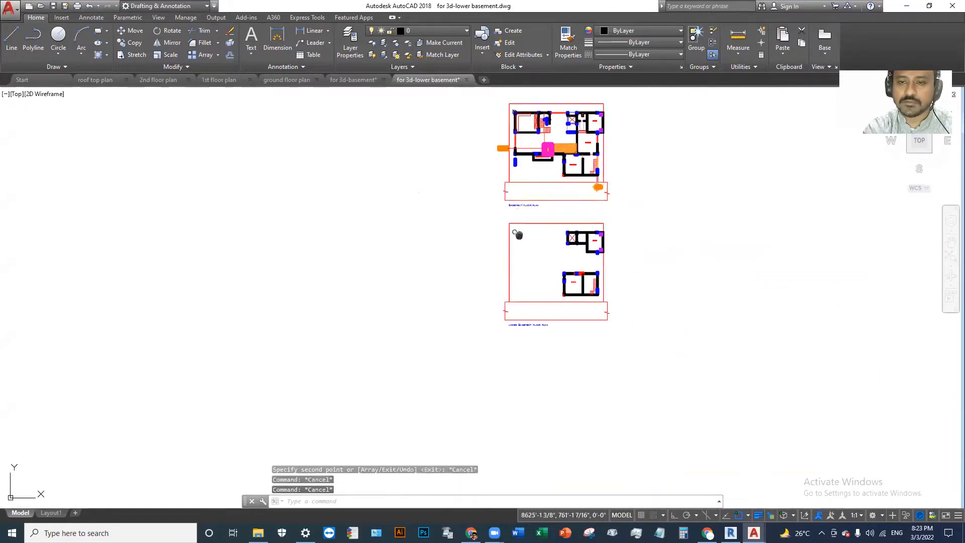
scroll(523, 271, up, 4)
text(l)
key(Return)
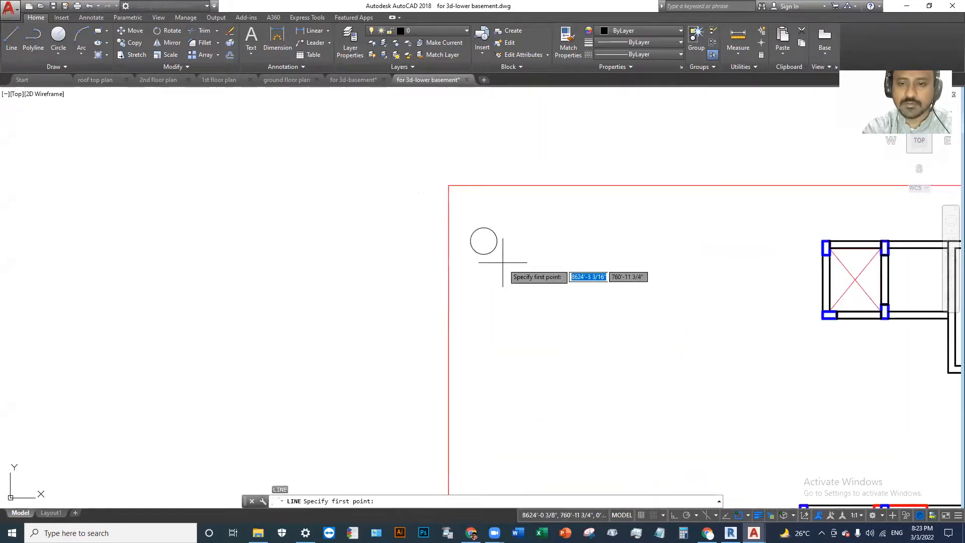
click(484, 241)
scroll(529, 288, down, 8)
key(Escape)
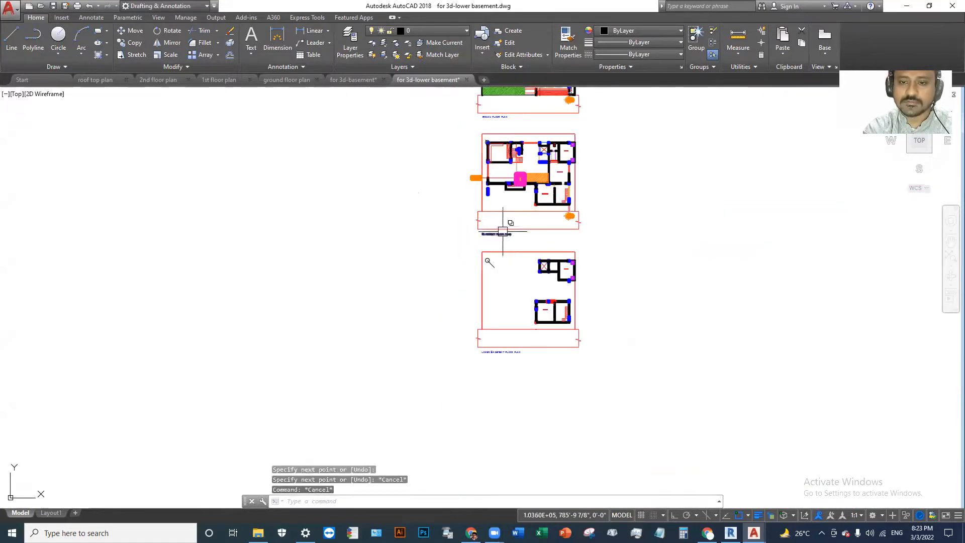
key(ctrl+a)
scroll(509, 354, down, 3)
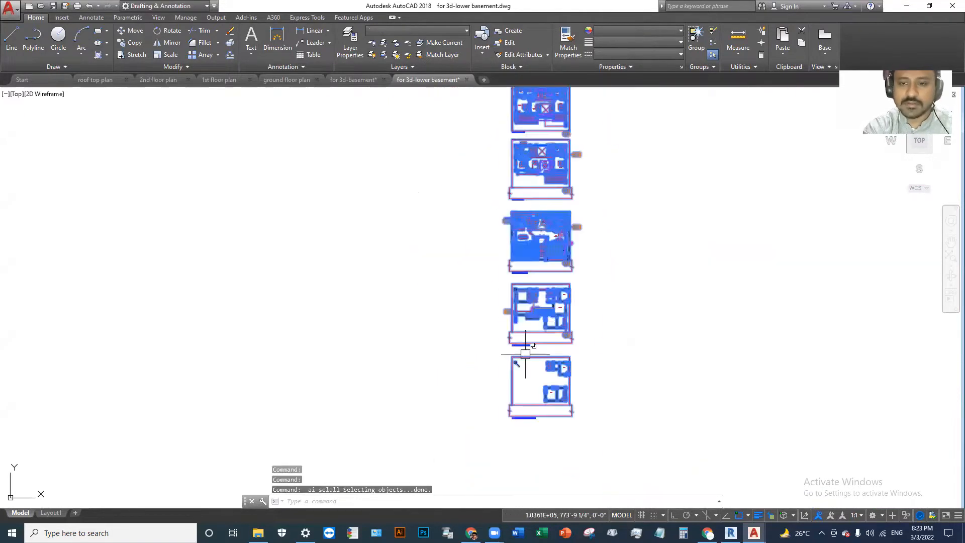
key(Escape)
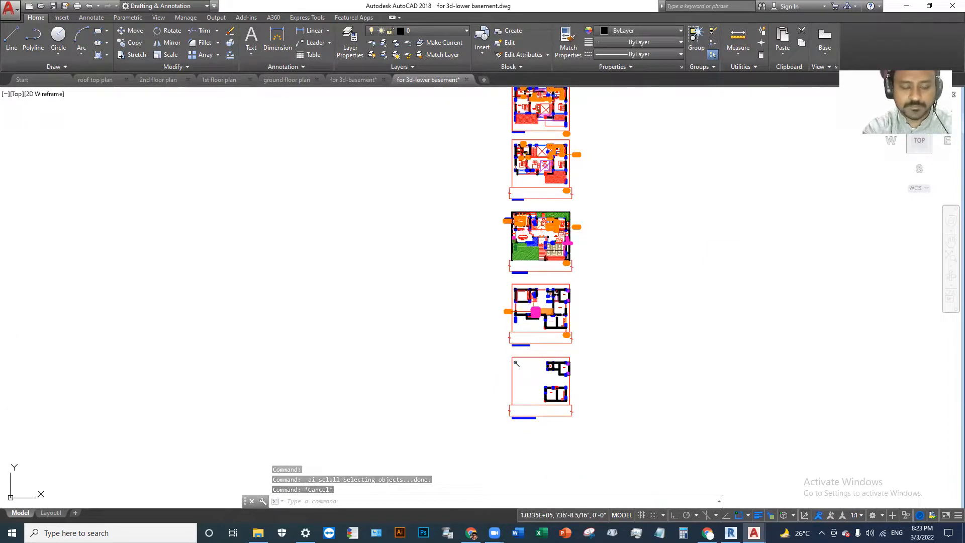
Erase everything except the lower basement floor plan with its circle and line marker, and save the drawing
key(ctrl+a)
scroll(507, 384, up, 6)
middle_drag(508, 383, 482, 270)
click(459, 136)
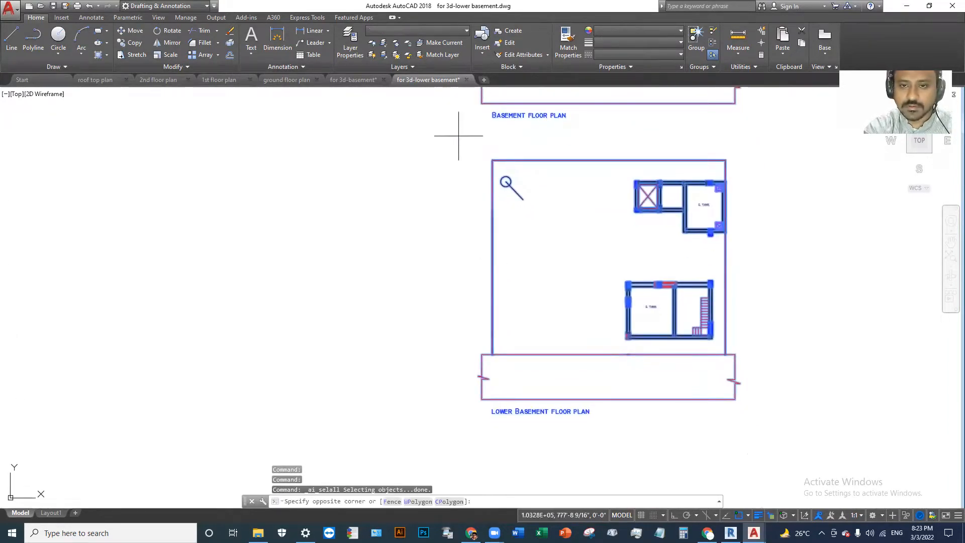
shift+click(801, 427)
key(Delete)
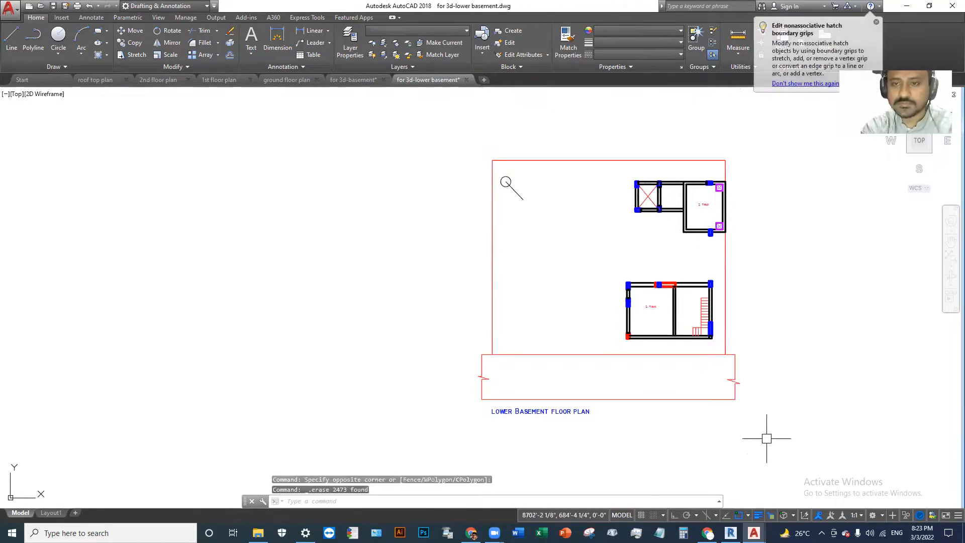
scroll(495, 382, down, 6)
key(ctrl+s)
Draw a line from the origin 0,0,0 to a free point below the lower basement floor plan
scroll(494, 376, up, 4)
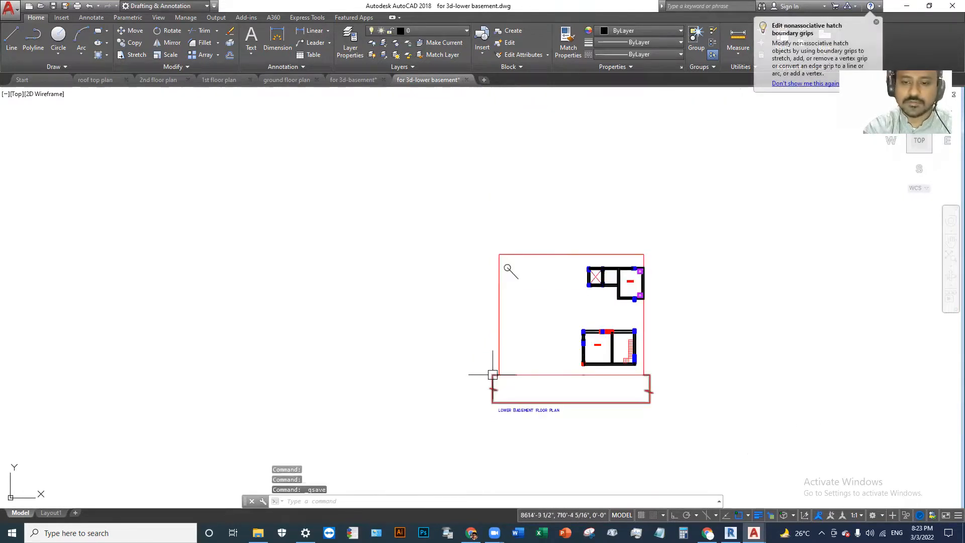
text(l)
key(Return)
scroll(583, 267, down, 5)
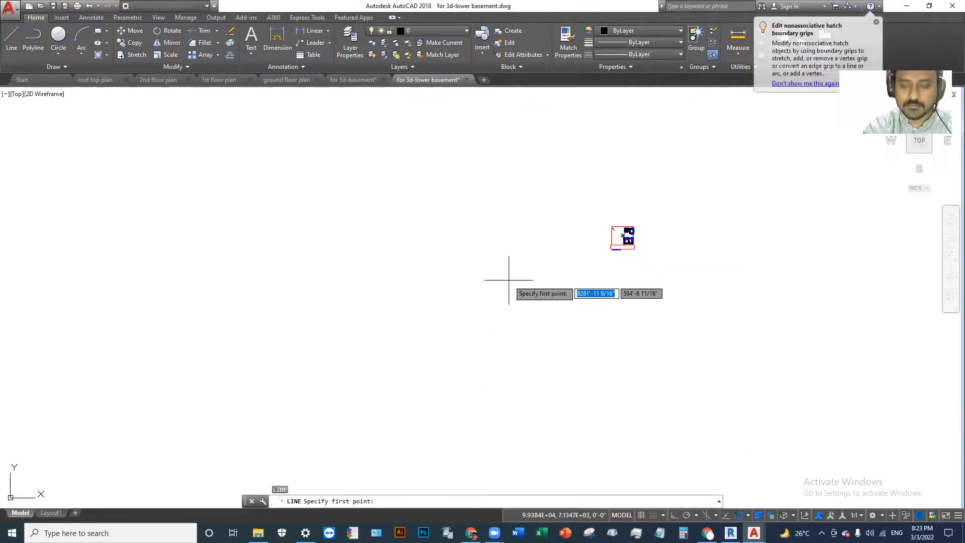
text(0)
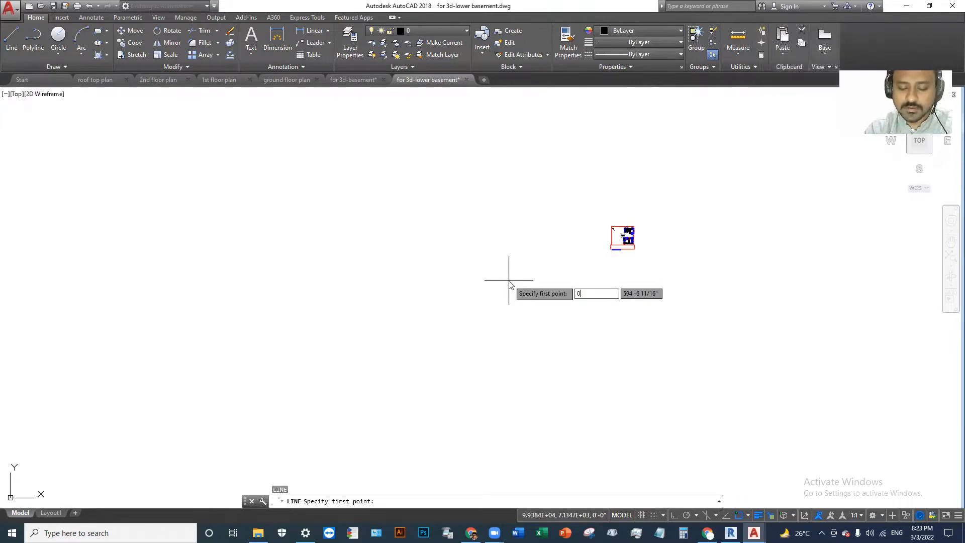
text(,0)
key(Return)
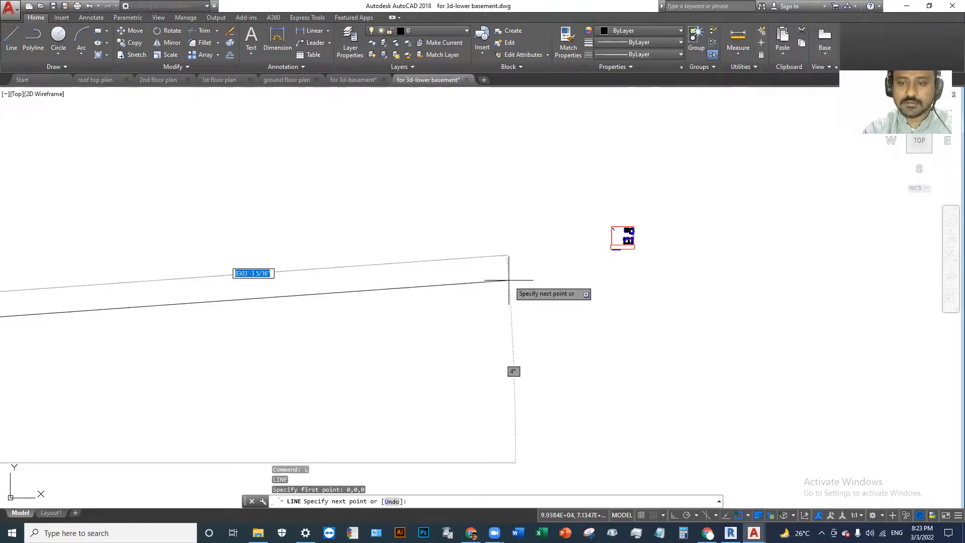
click(610, 324)
key(Escape)
key(Escape)
Move the whole lower basement plan from its marker circle's centre to the start point of the reference line at the origin
click(580, 182)
click(704, 308)
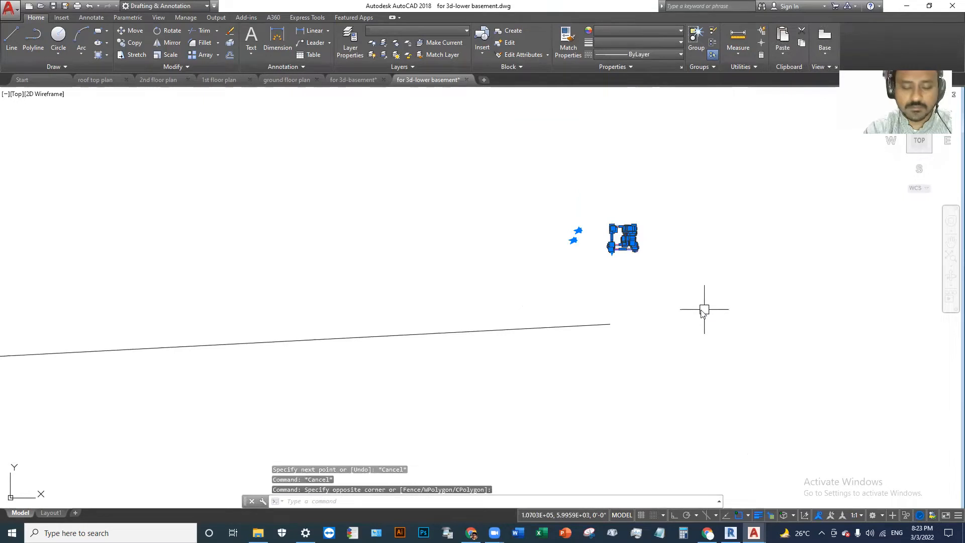
text(m)
key(Return)
scroll(613, 236, up, 10)
scroll(647, 148, up, 8)
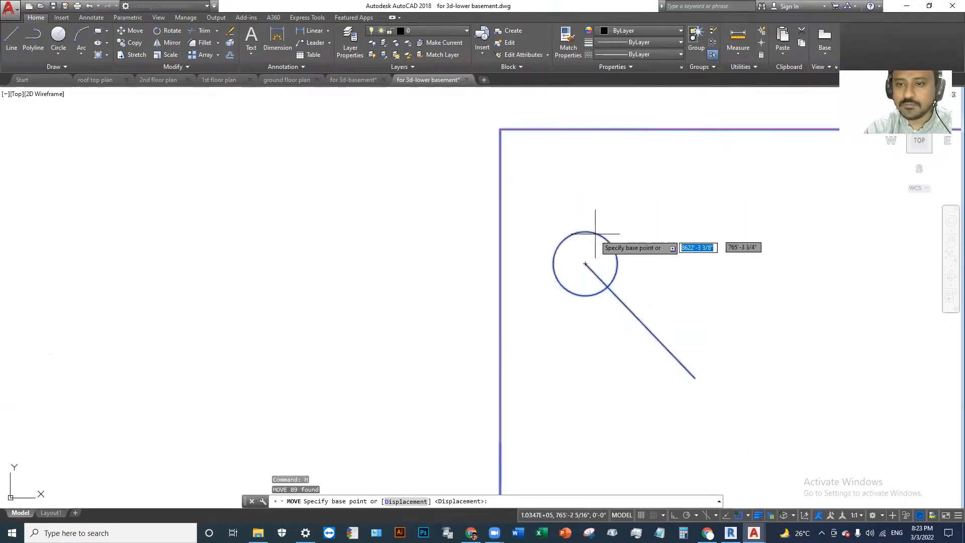
click(585, 269)
scroll(716, 240, down, 15)
scroll(715, 237, down, 10)
scroll(460, 259, up, 8)
scroll(566, 252, up, 4)
click(535, 237)
key(Escape)
key(Escape)
Erase the reference line drawn from the origin and save the lower basement drawing
click(640, 242)
click(623, 202)
key(Delete)
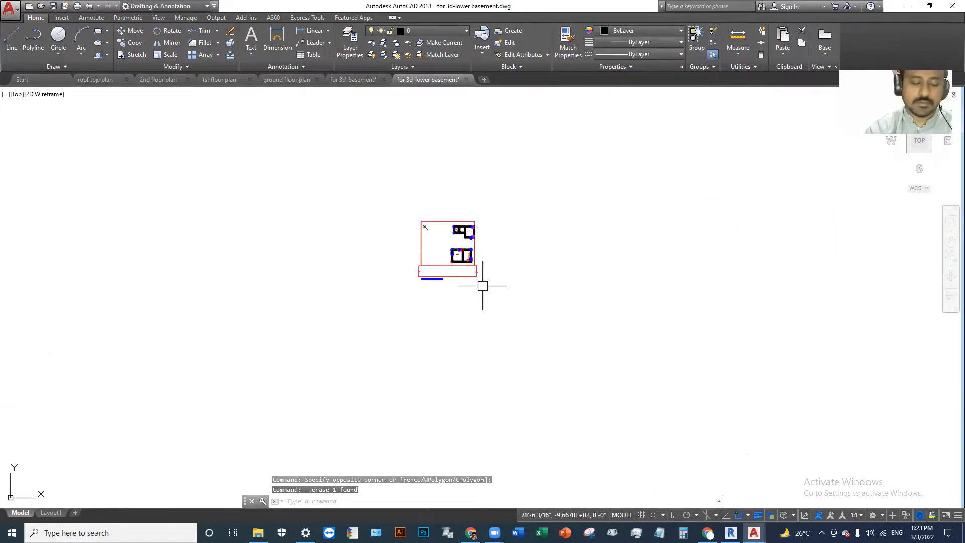
key(ctrl+s)
scroll(461, 266, up, 8)
scroll(461, 267, down, 5)
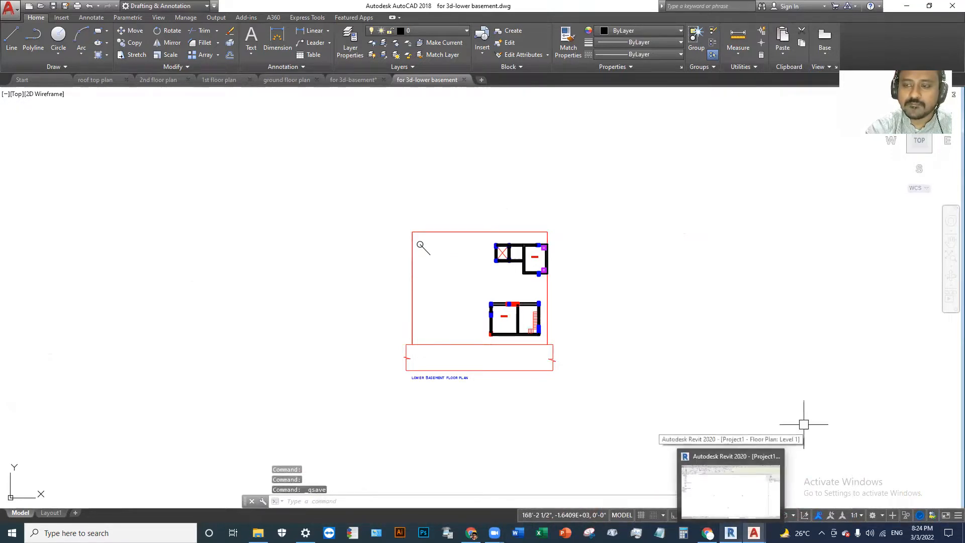
Close AutoCAD with its open drawings and switch to the Revit project
click(951, 7)
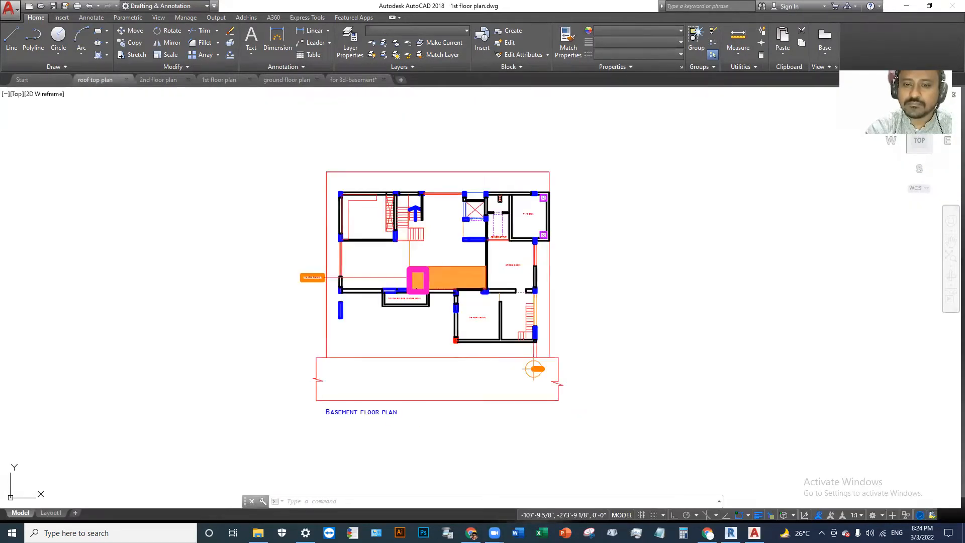
click(465, 288)
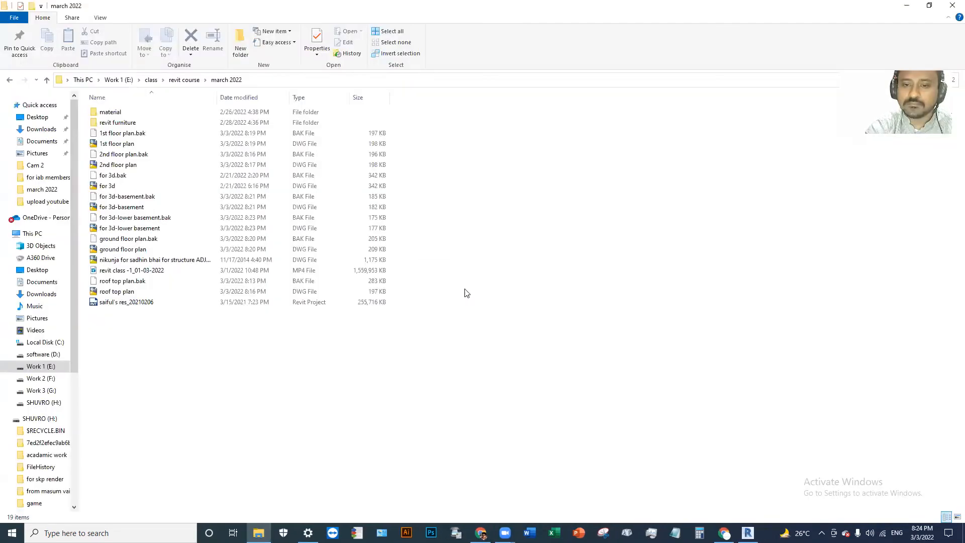
click(751, 532)
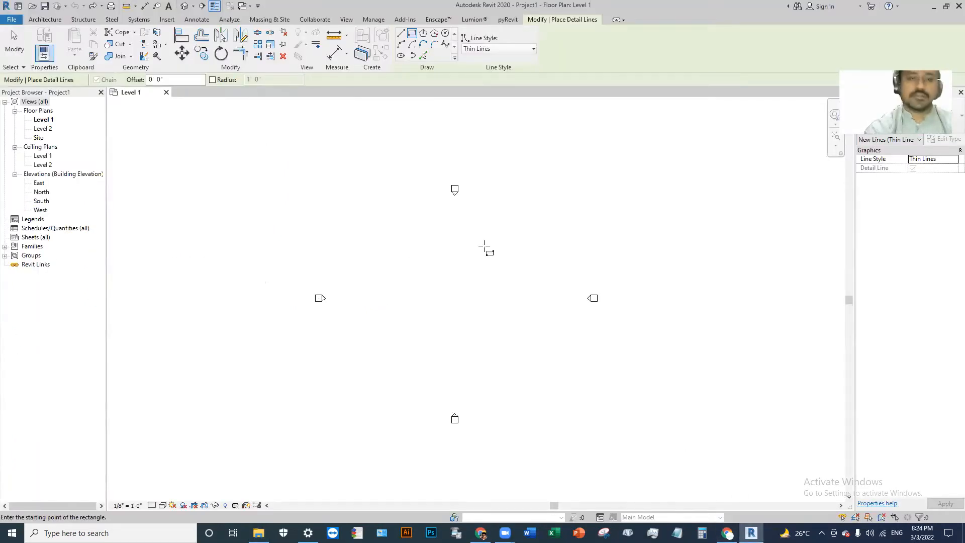
Leave detail line placement in the Level 1 floor plan and open the South elevation view
key(Escape)
middle_drag(492, 289, 448, 280)
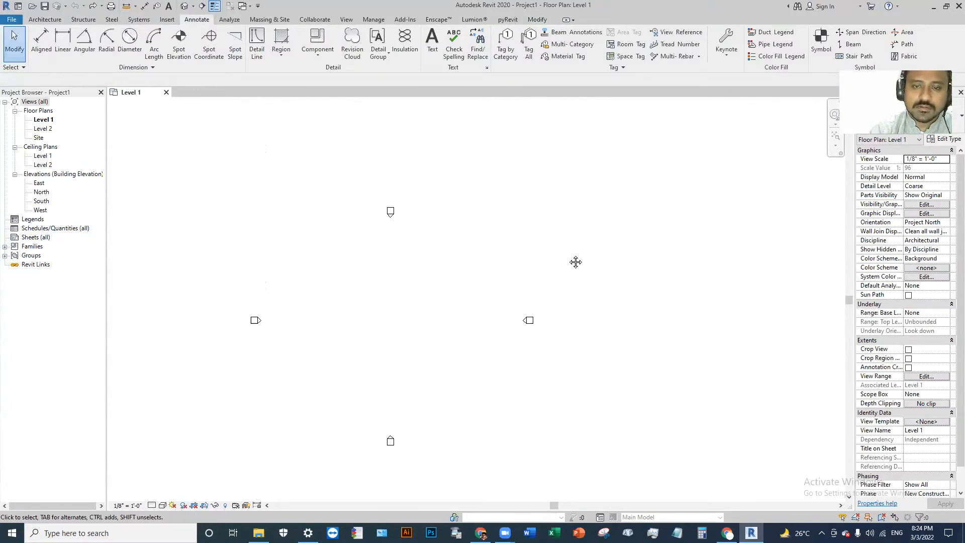
middle_drag(576, 262, 375, 253)
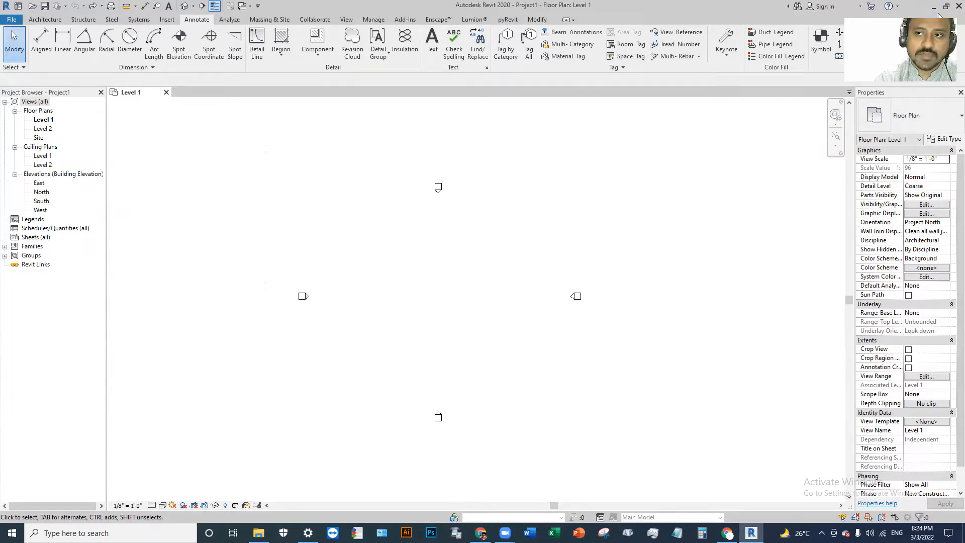
double_click(42, 201)
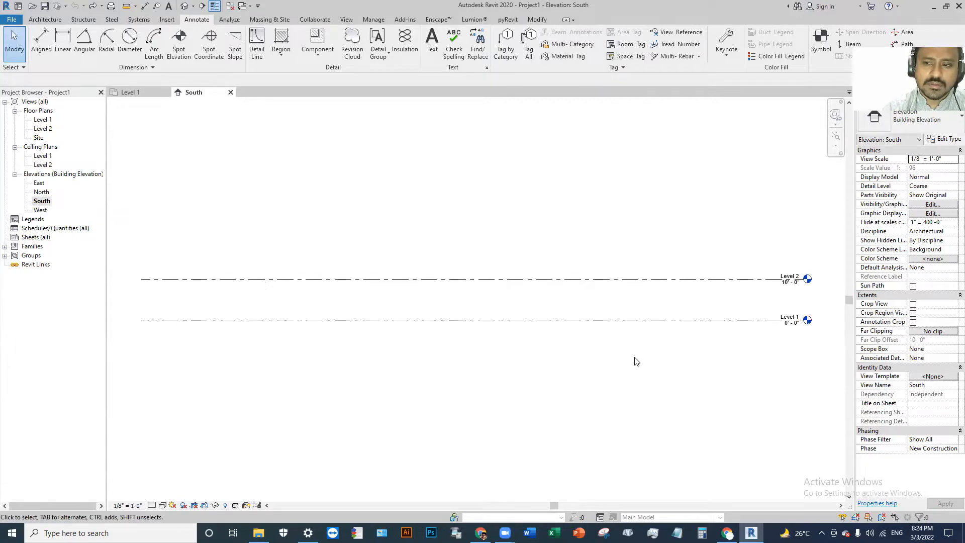
middle_drag(540, 346, 528, 349)
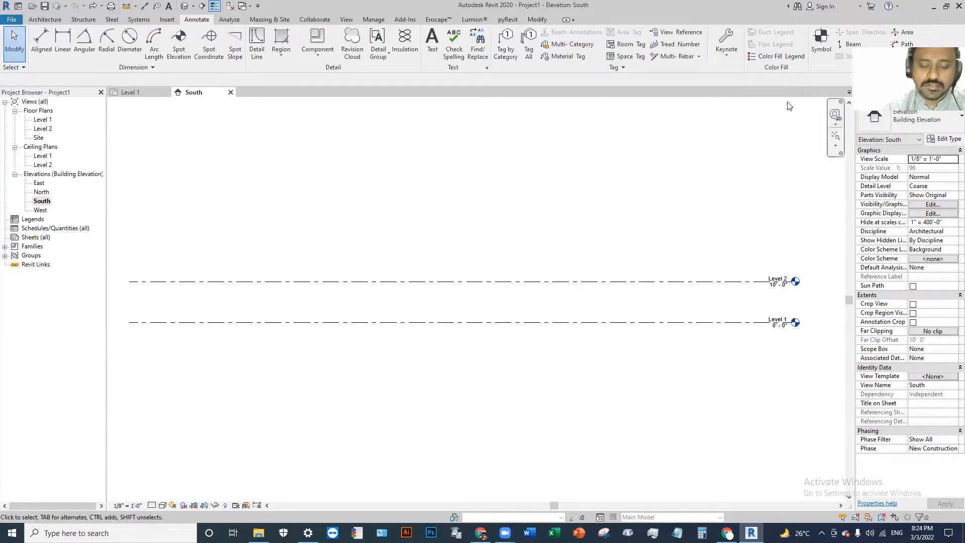
key(l)
key(l)
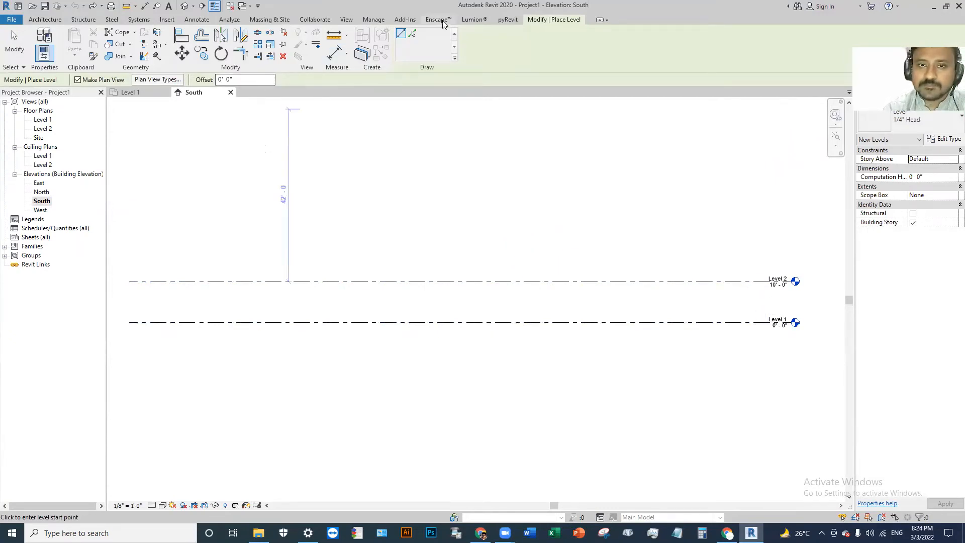
scroll(789, 327, up, 5)
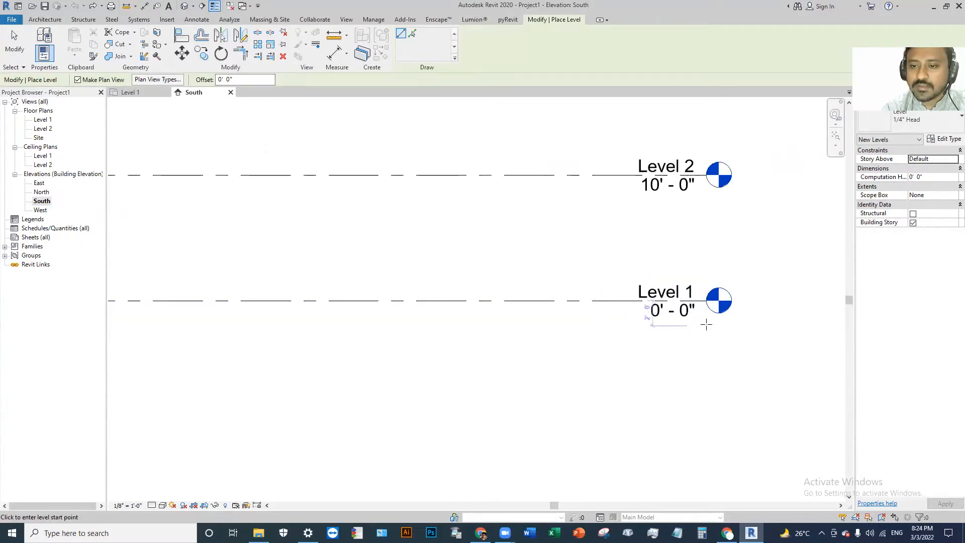
scroll(664, 310, up, 2)
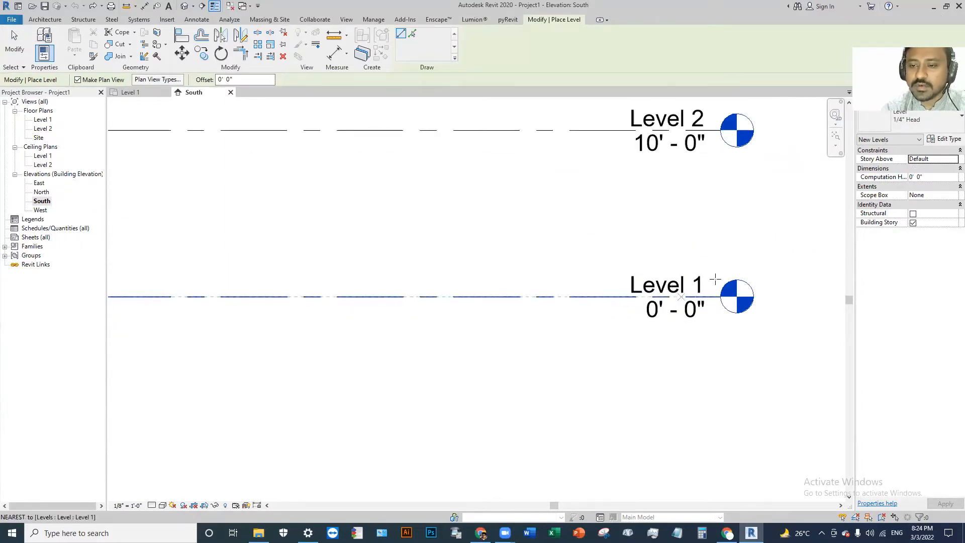
scroll(664, 286, down, 2)
key(Escape)
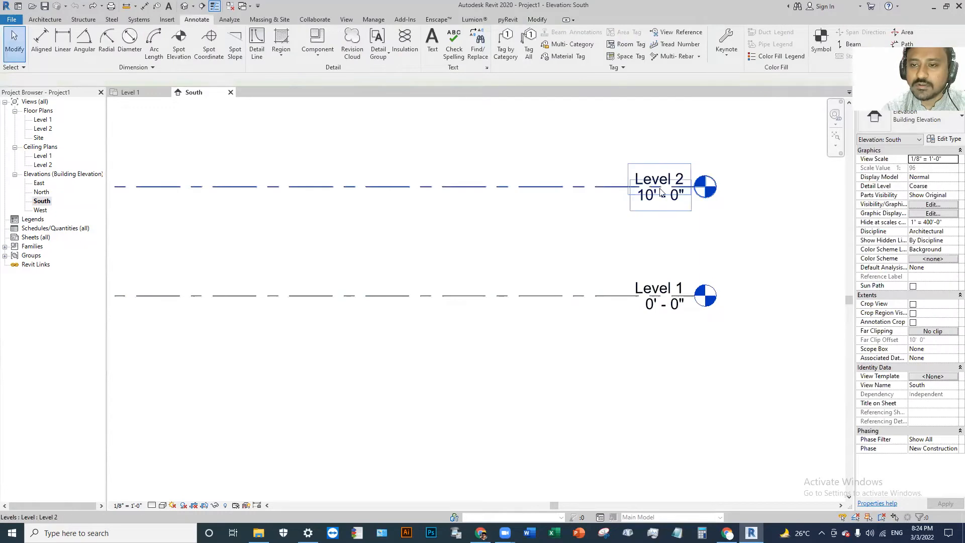
Rename Level 2 as "plinth level" and rename its corresponding views as well
click(598, 189)
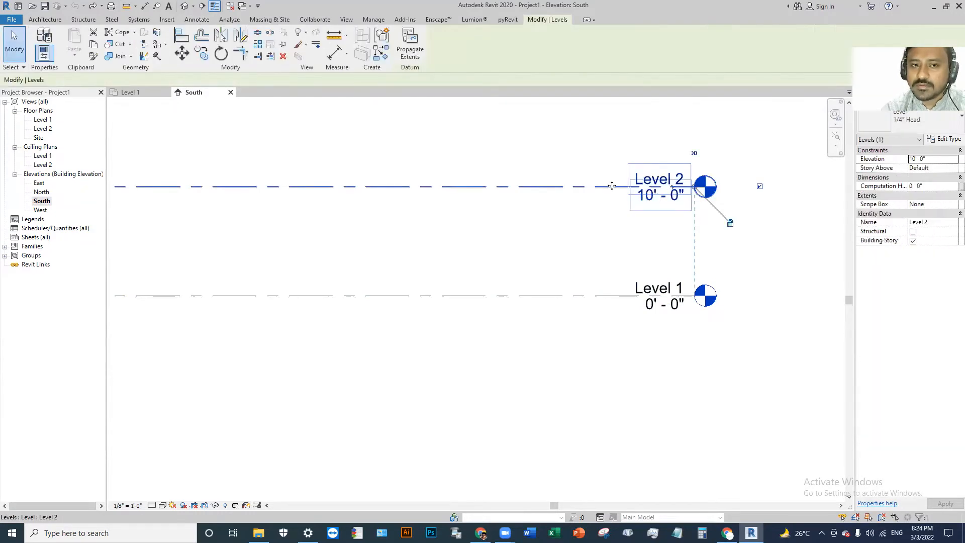
scroll(676, 201, up, 1)
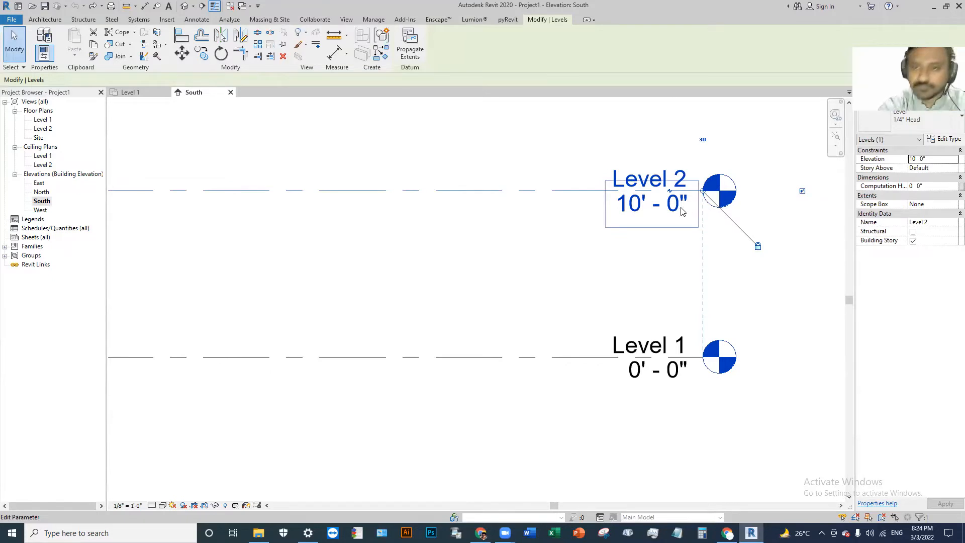
key(Escape)
double_click(682, 178)
text(plinth level)
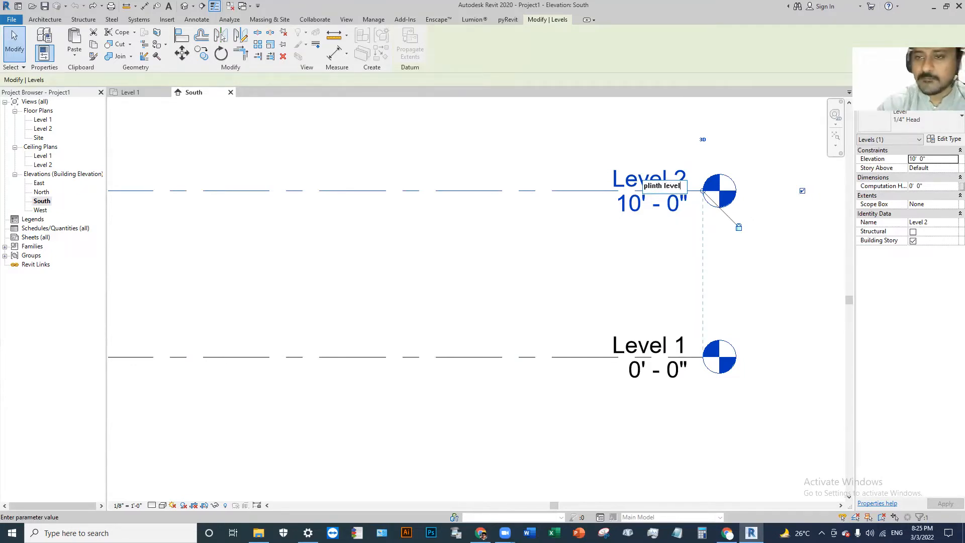
key(Return)
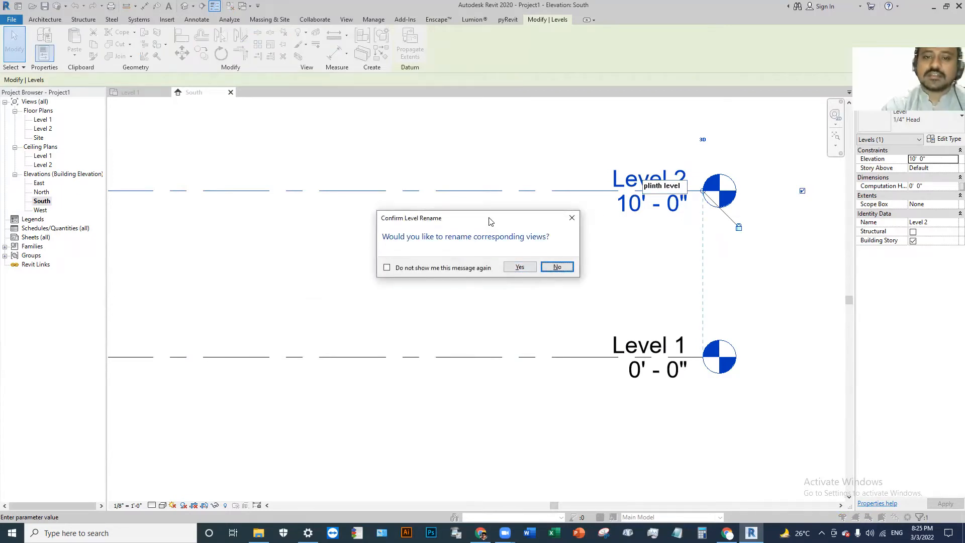
drag(490, 221, 432, 192)
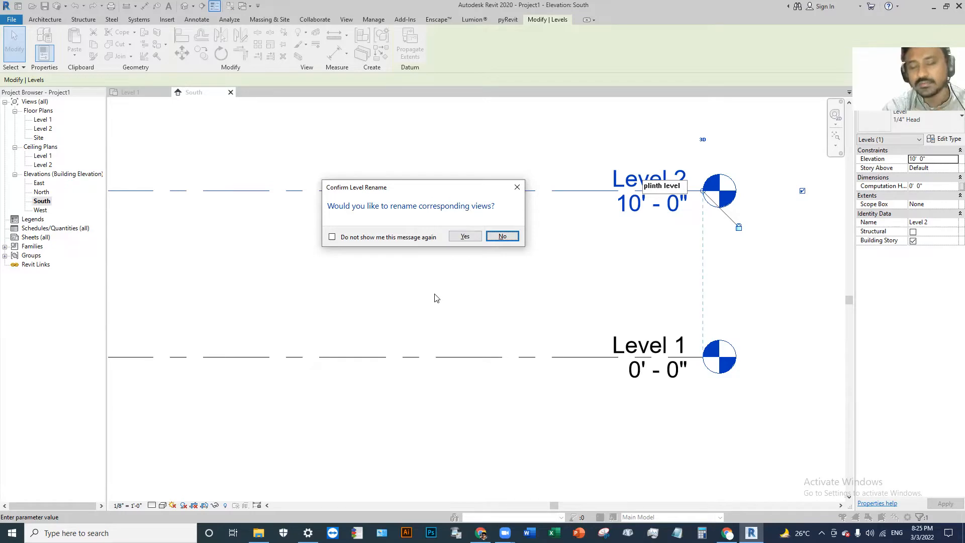
click(463, 236)
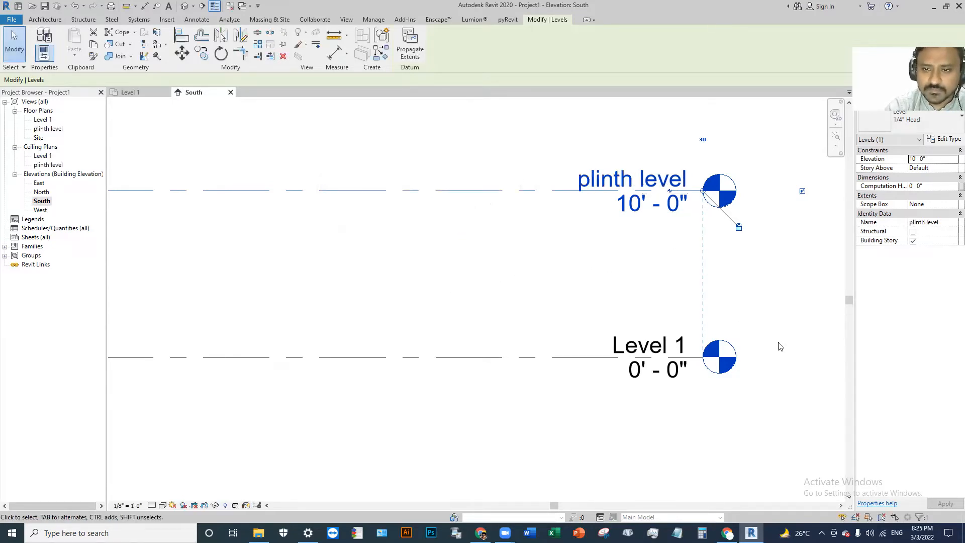
Rename Level 1 as "Road level" together with its corresponding views
click(653, 349)
click(676, 349)
text(R)
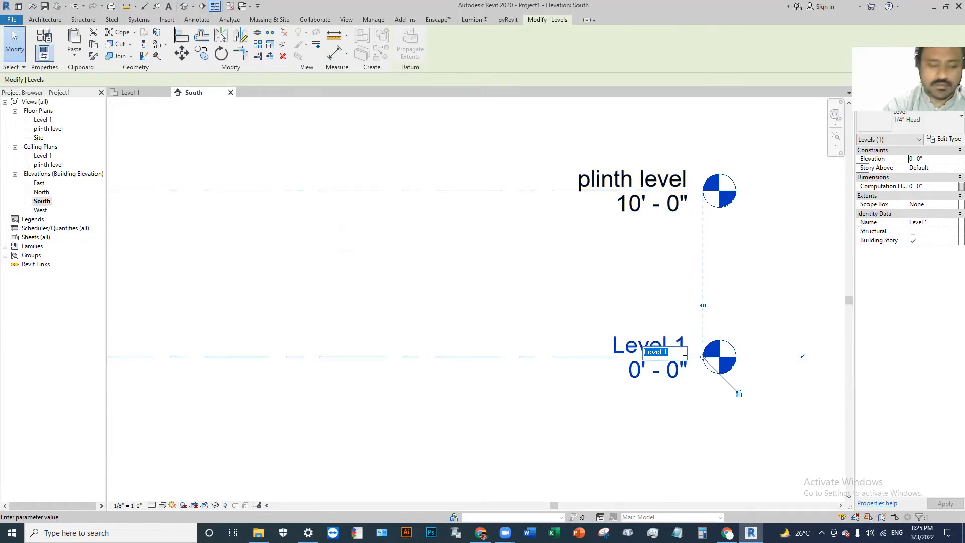
text(oad le)
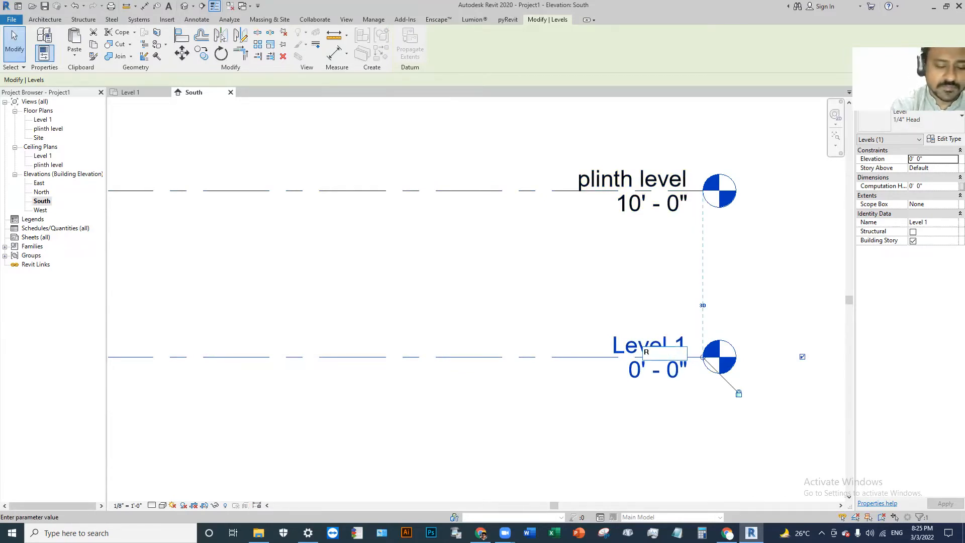
text(vel)
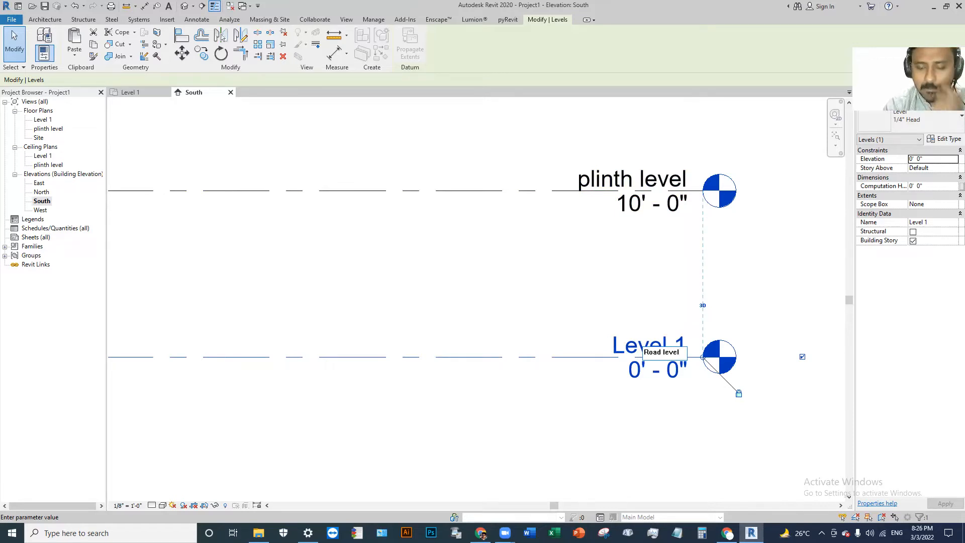
key(Return)
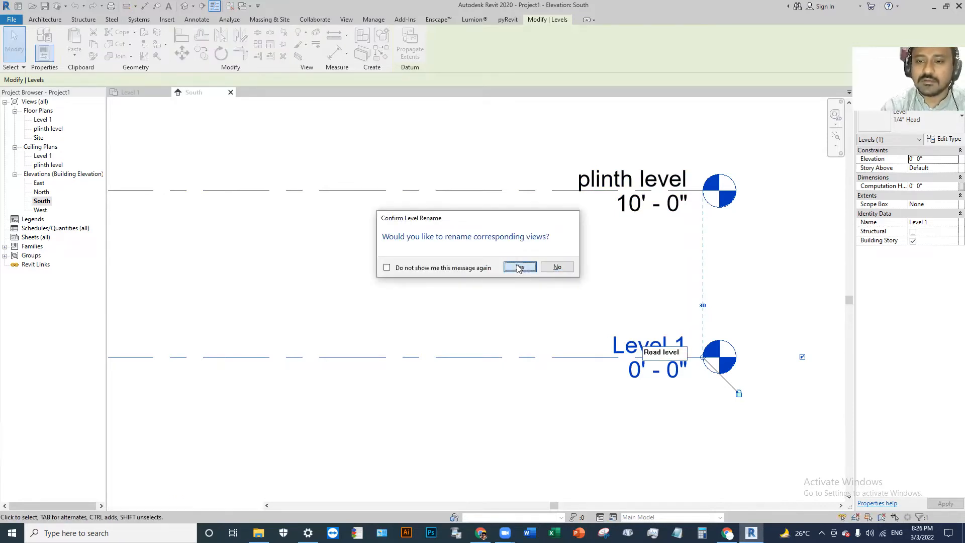
click(519, 267)
Set the elevation of the plinth level to 4 feet and deselect it
click(661, 236)
click(671, 201)
click(674, 200)
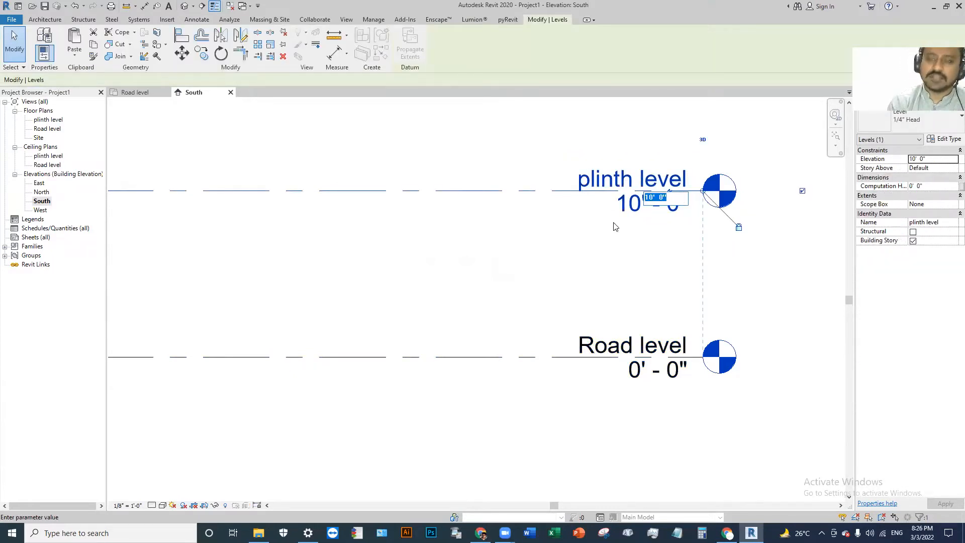
text(3)
key(BackSpace)
text(4)
key(Return)
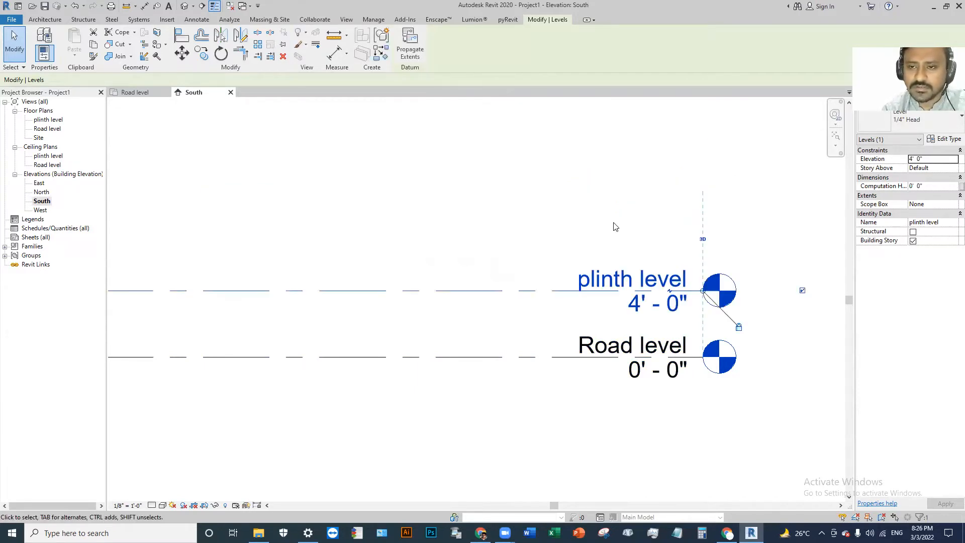
click(708, 374)
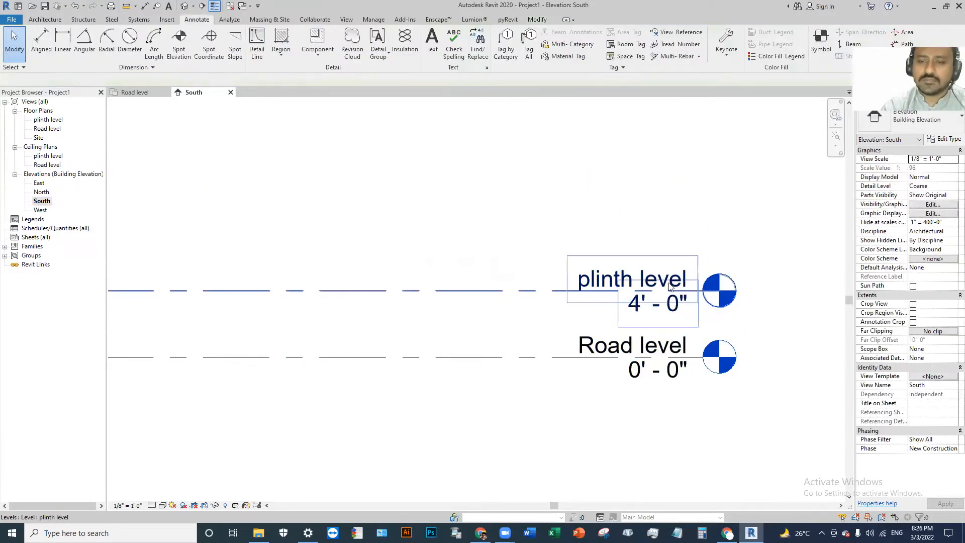
scroll(715, 287, down, 2)
middle_drag(640, 403, 607, 297)
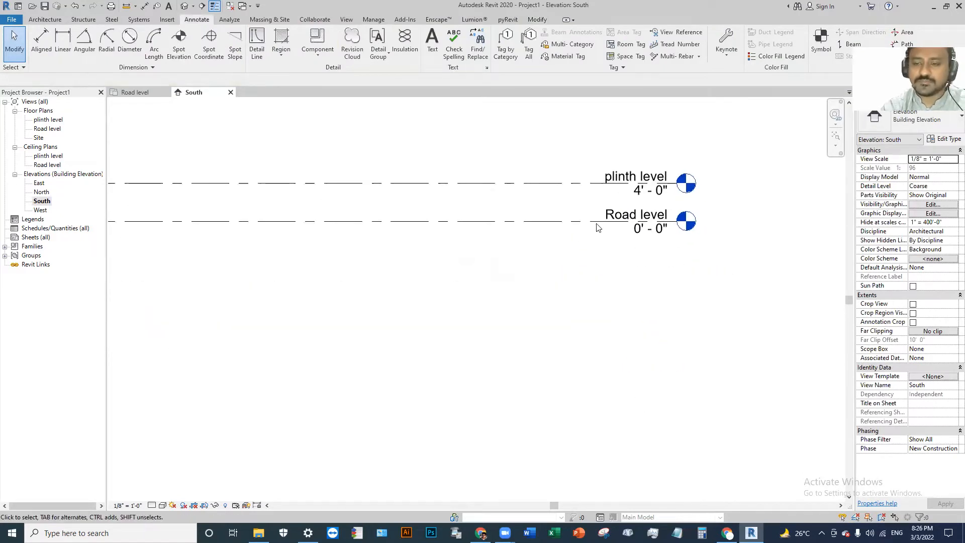
scroll(598, 226, up, 2)
scroll(654, 325, down, 2)
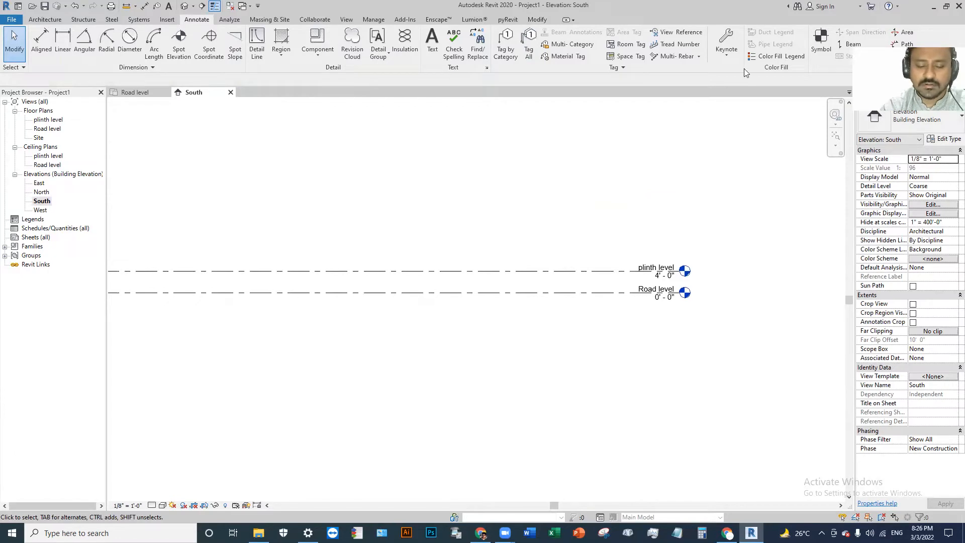
scroll(578, 276, up, 1)
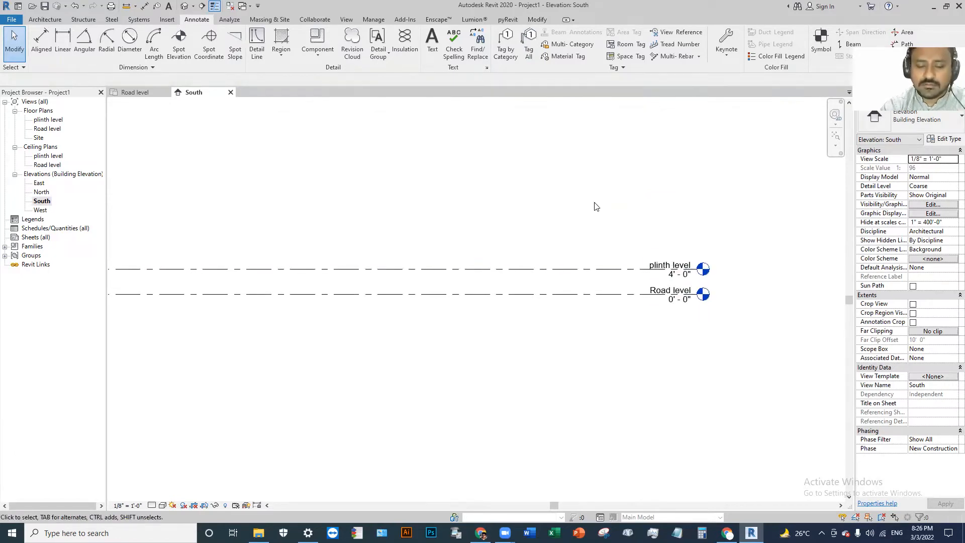
Create three levels above the plinth level, each offset 10 feet from the level below, by picking existing level lines
key(l)
key(l)
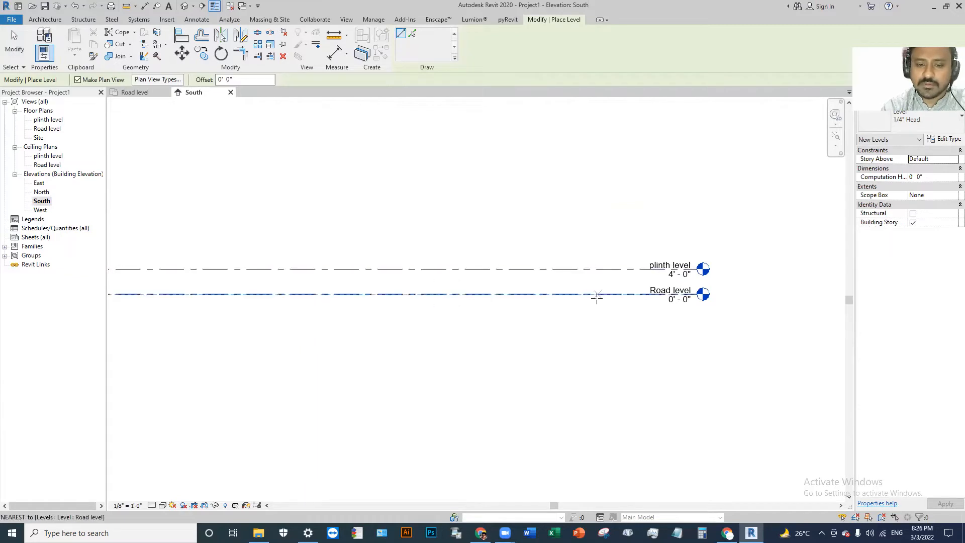
middle_drag(590, 306, 544, 303)
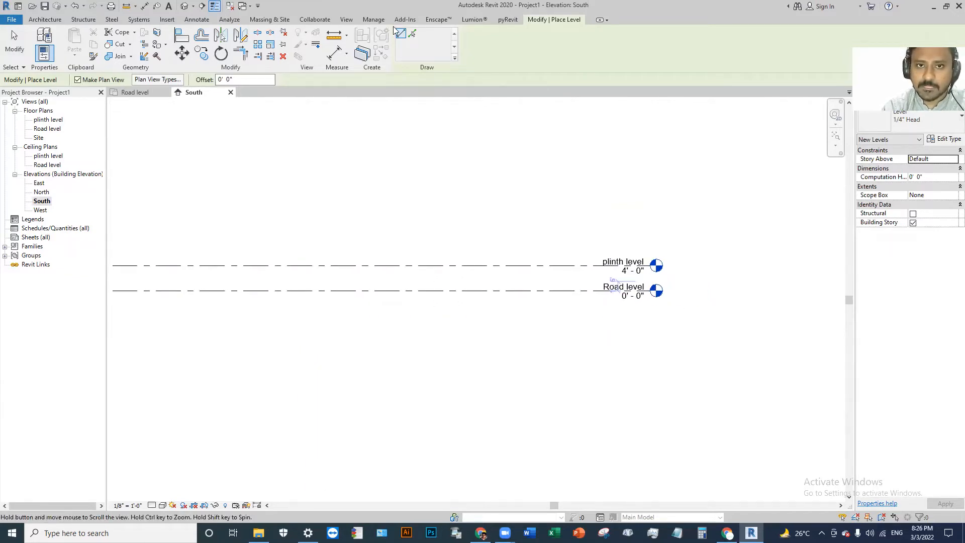
click(412, 33)
middle_drag(687, 232, 620, 269)
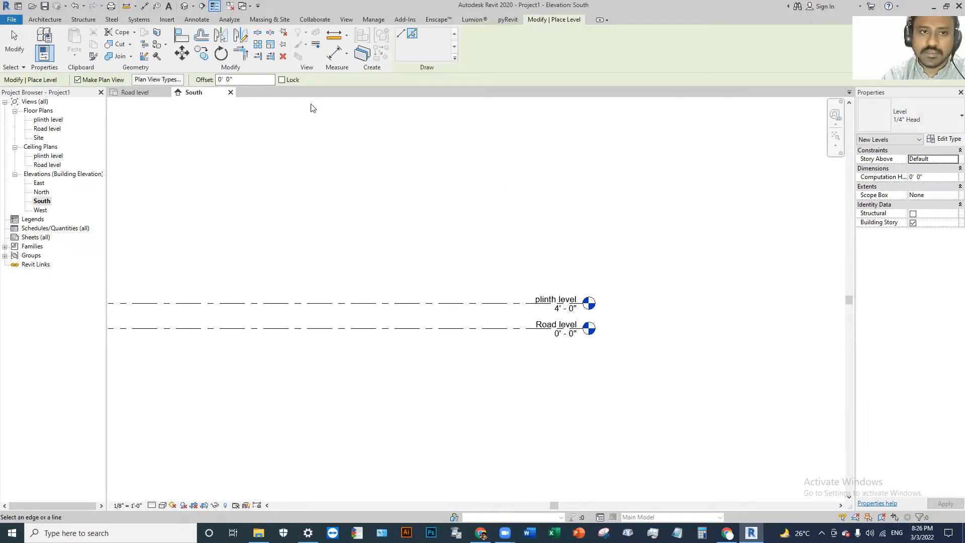
click(239, 81)
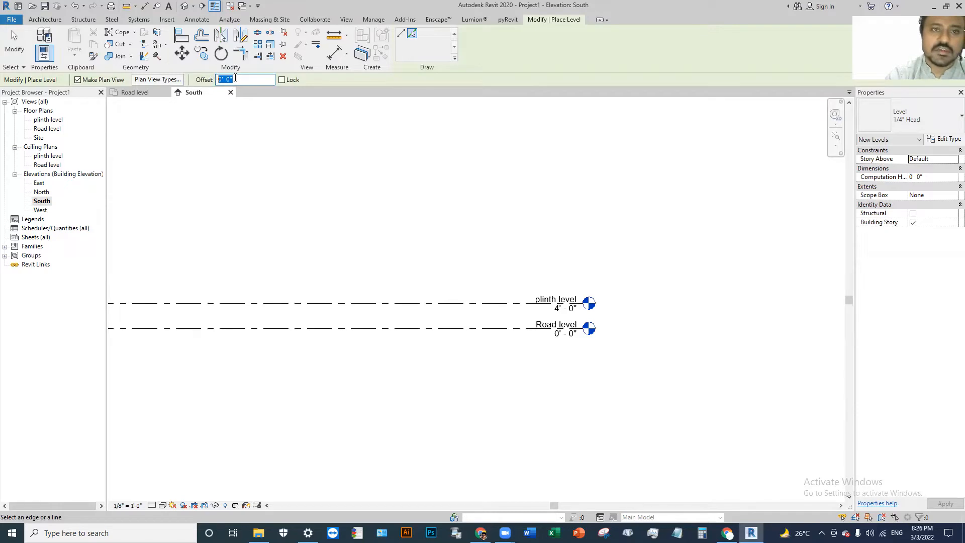
drag(234, 80, 217, 81)
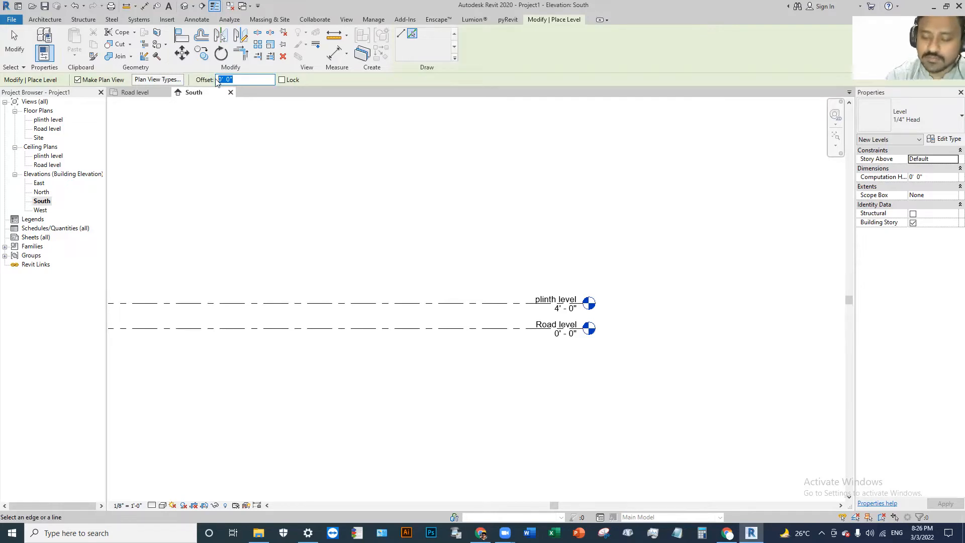
text(10)
key(Return)
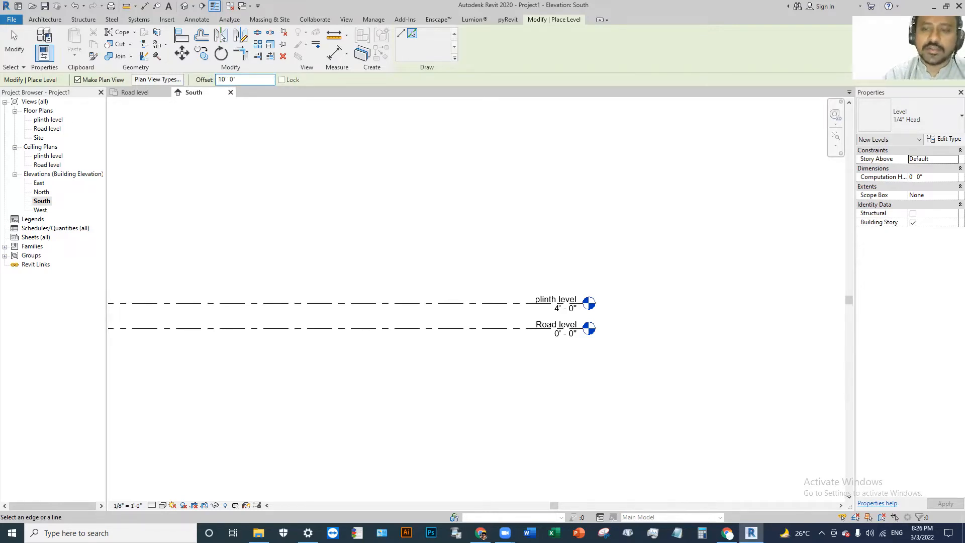
click(495, 303)
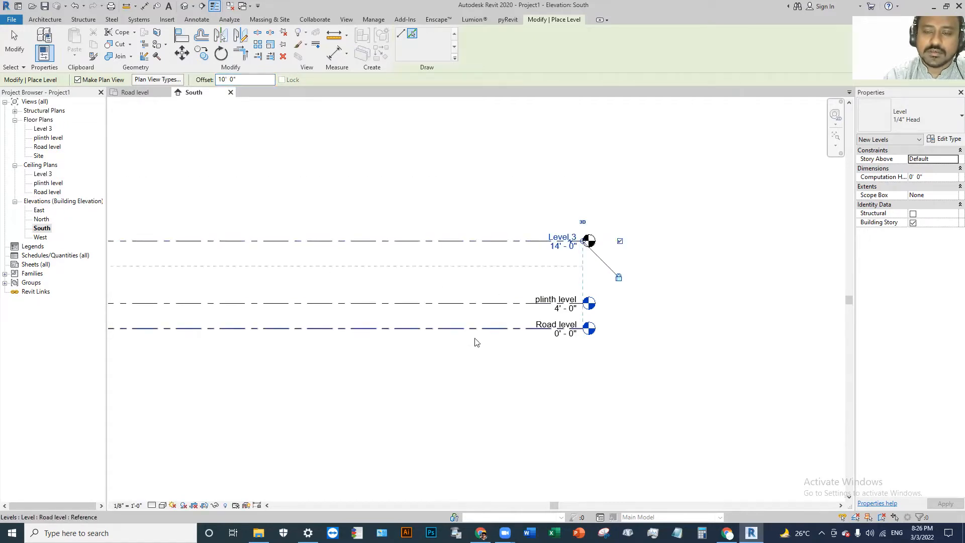
click(510, 243)
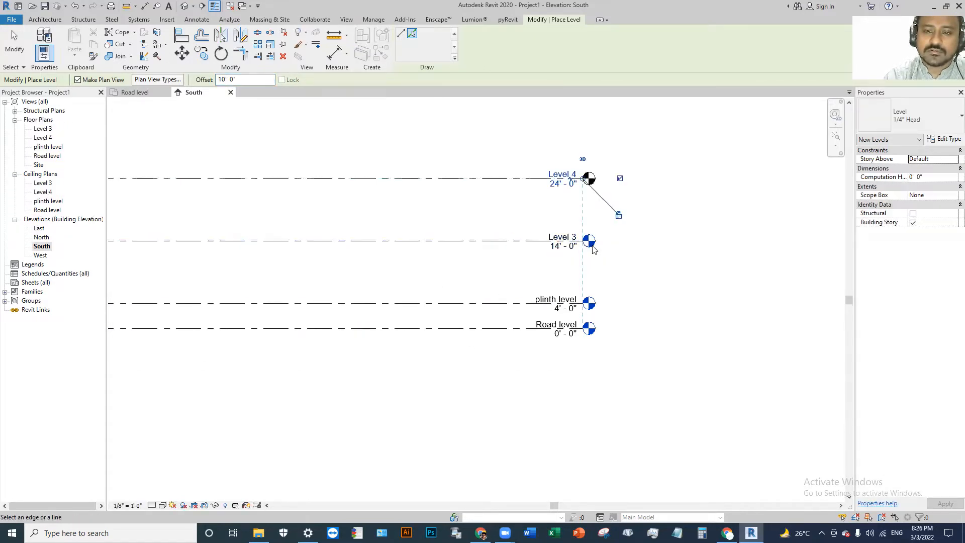
scroll(507, 349, down, 1)
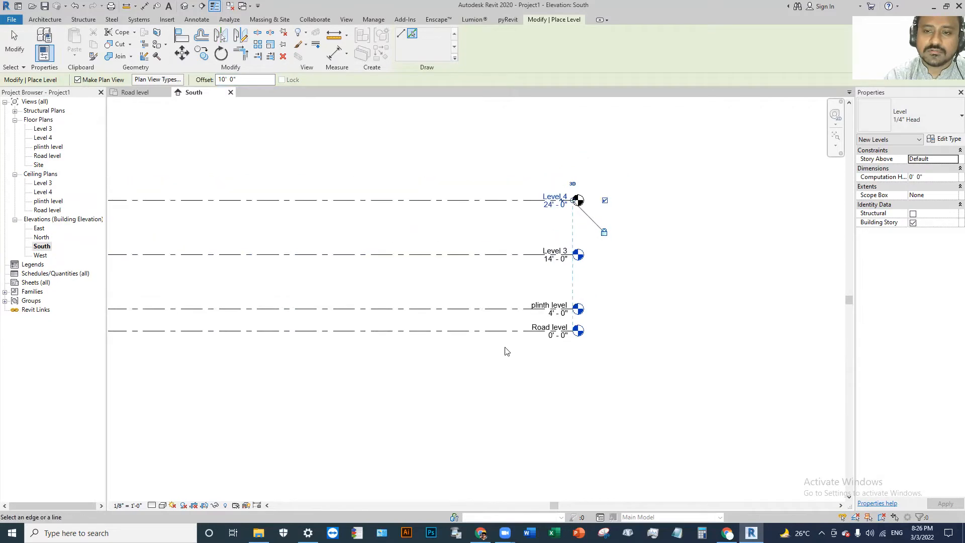
click(513, 200)
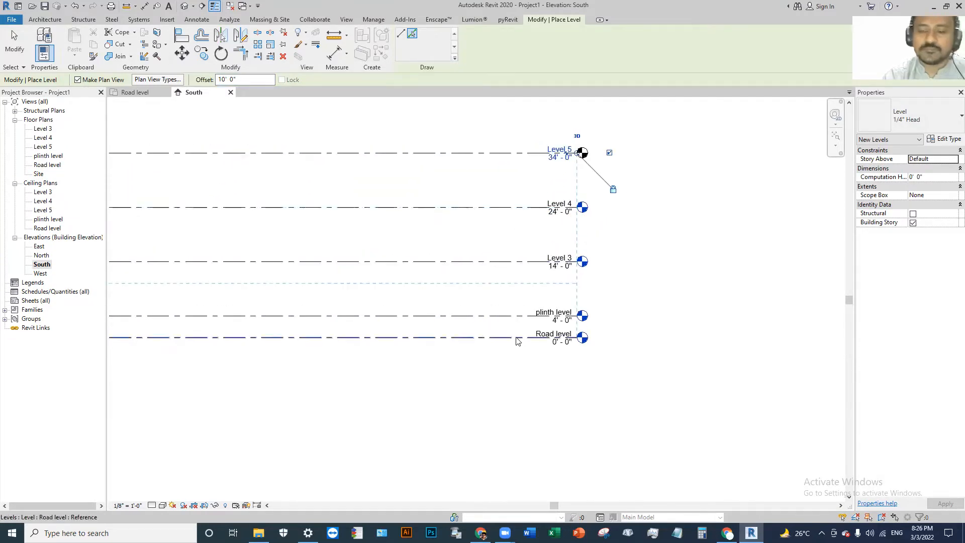
Add two levels below the Road level, stepping down with the same 10-foot offset
middle_drag(518, 340, 557, 320)
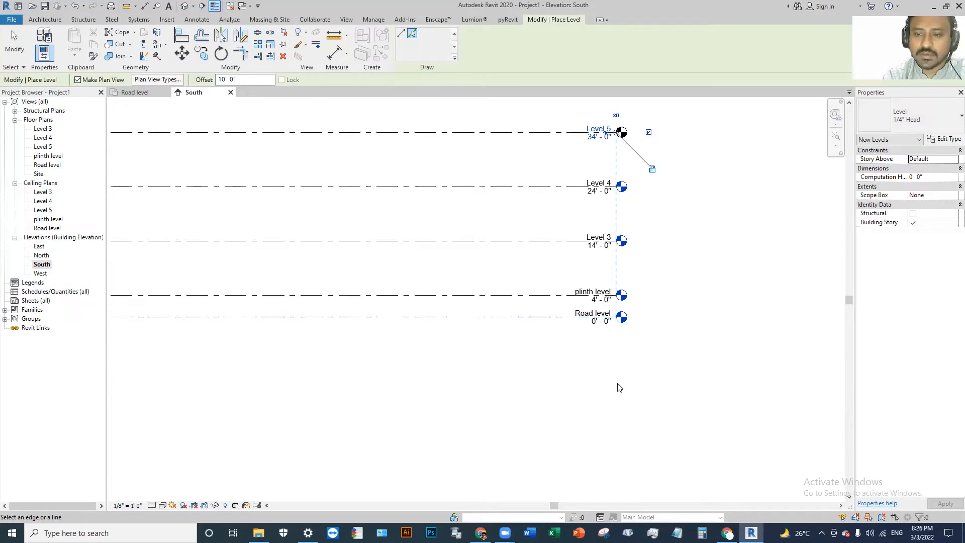
scroll(618, 388, up, 1)
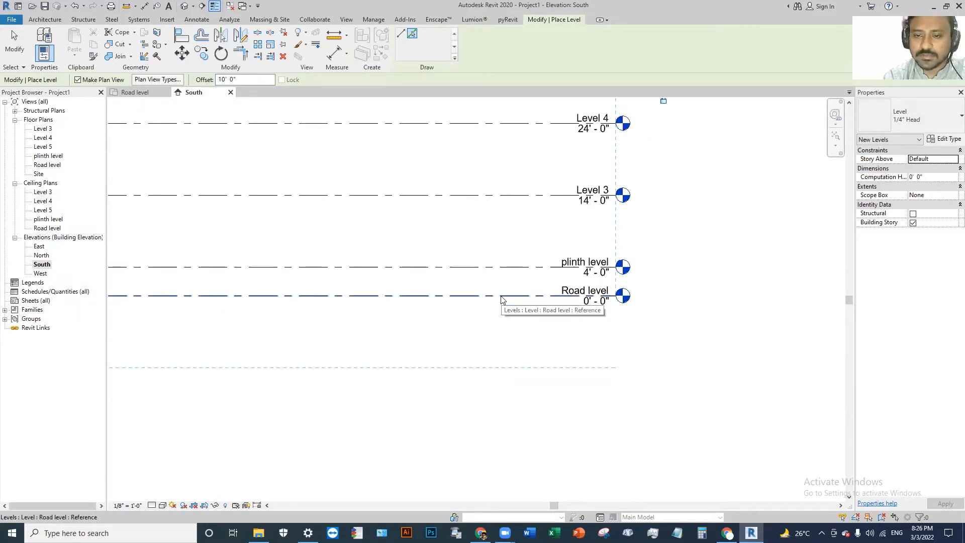
click(501, 300)
click(517, 372)
scroll(516, 306, down, 1)
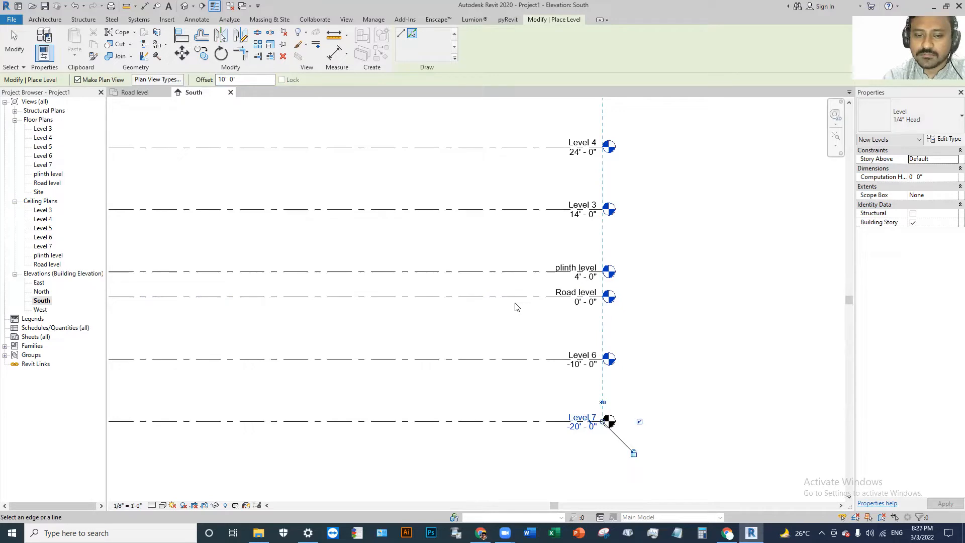
Try to open the name of Level 6 for editing while level placement is still active
scroll(517, 307, down, 3)
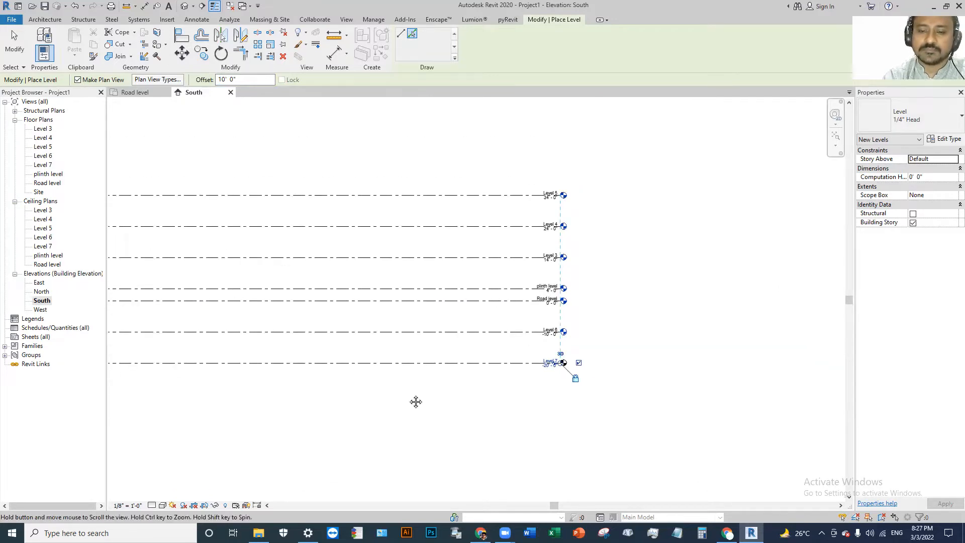
middle_drag(415, 400, 518, 390)
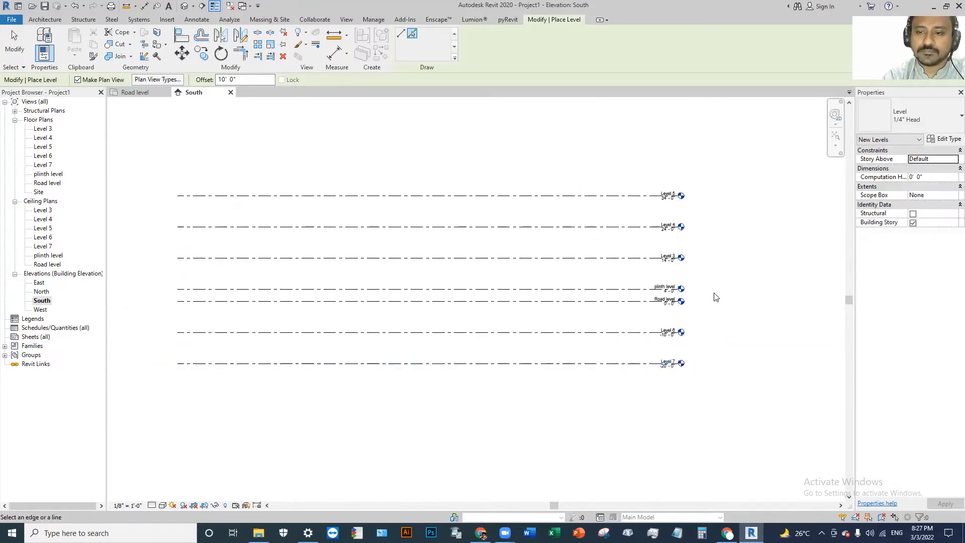
scroll(713, 297, up, 3)
middle_drag(679, 347, 621, 343)
middle_drag(589, 386, 550, 315)
scroll(547, 293, up, 3)
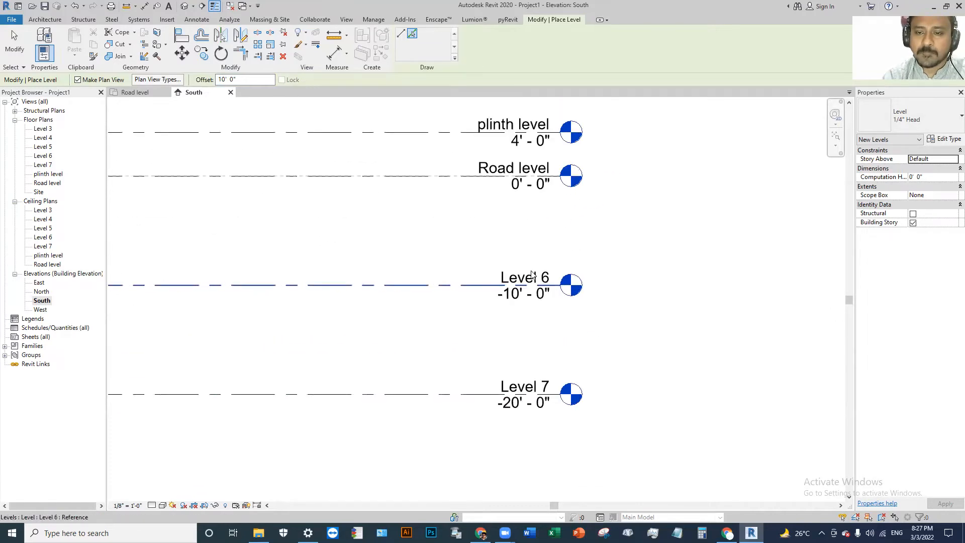
double_click(533, 277)
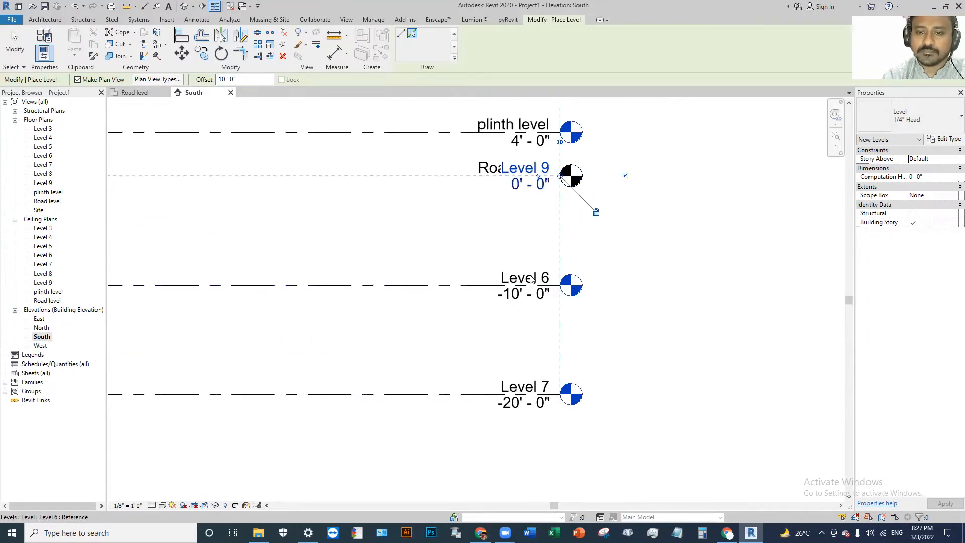
key(Escape)
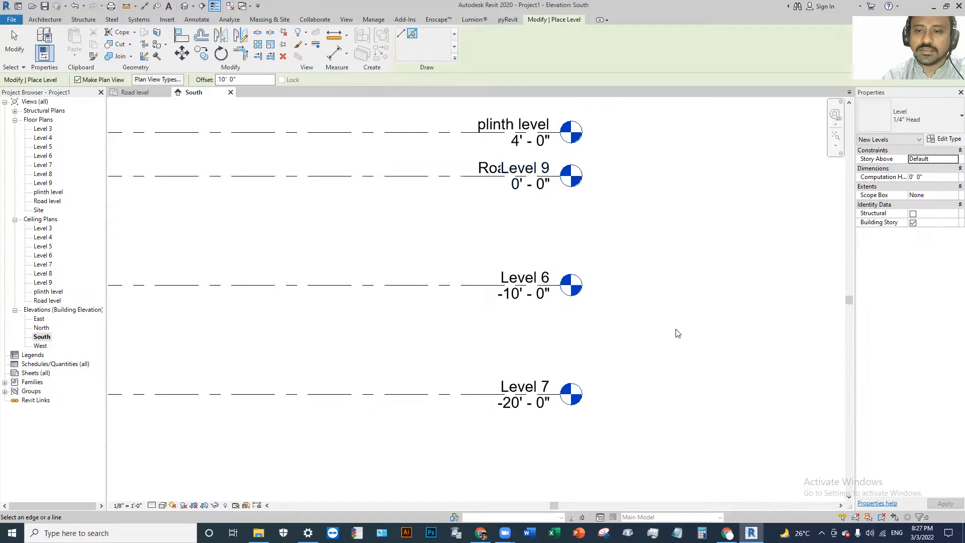
Try to select the stray Level 9 overlapping the Road level, and leave level placement
scroll(582, 341, down, 2)
scroll(547, 337, up, 2)
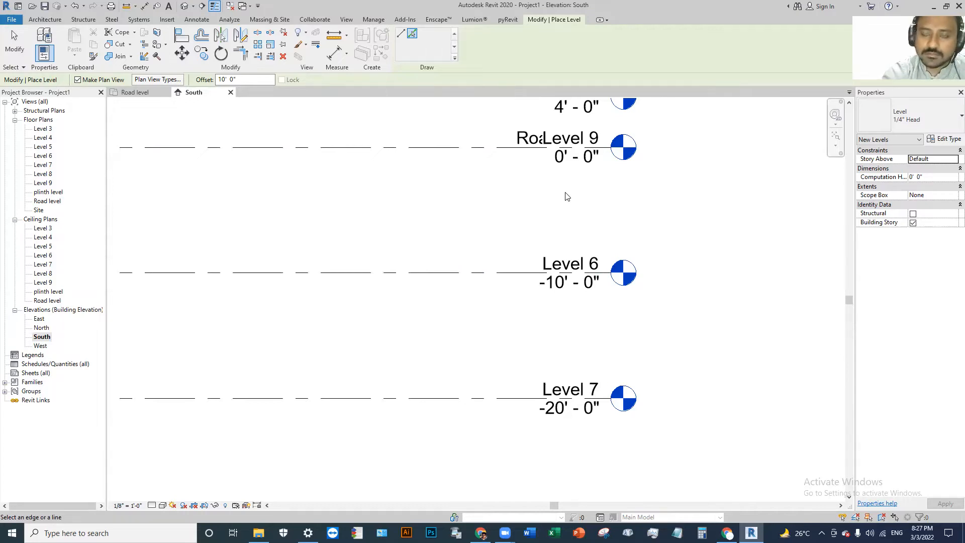
ctrl+scroll(561, 330, up, 2)
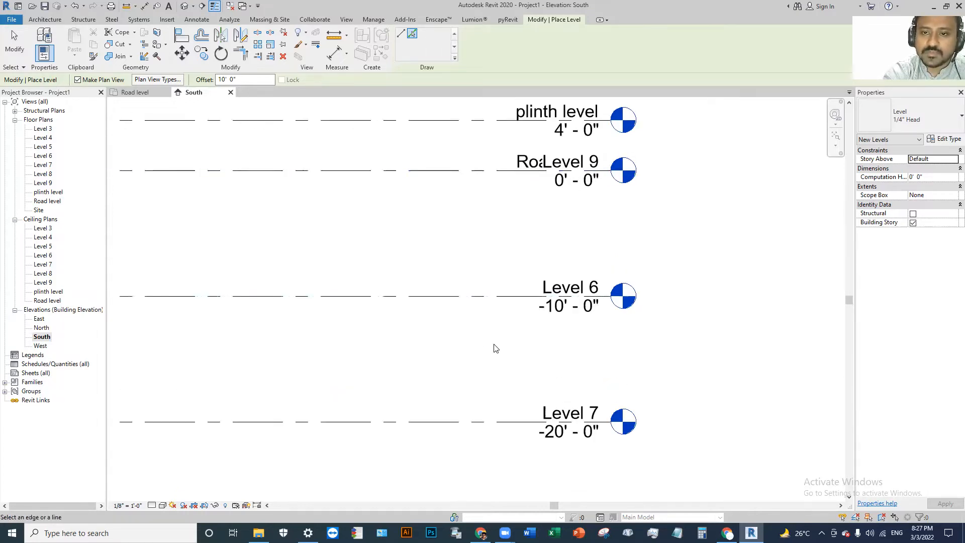
scroll(496, 348, down, 1)
middle_drag(469, 226, 485, 314)
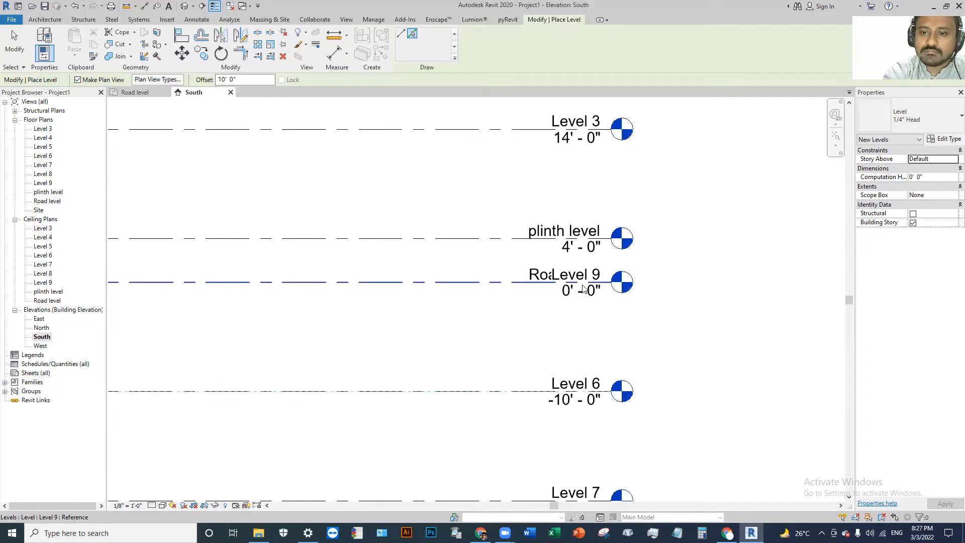
click(598, 285)
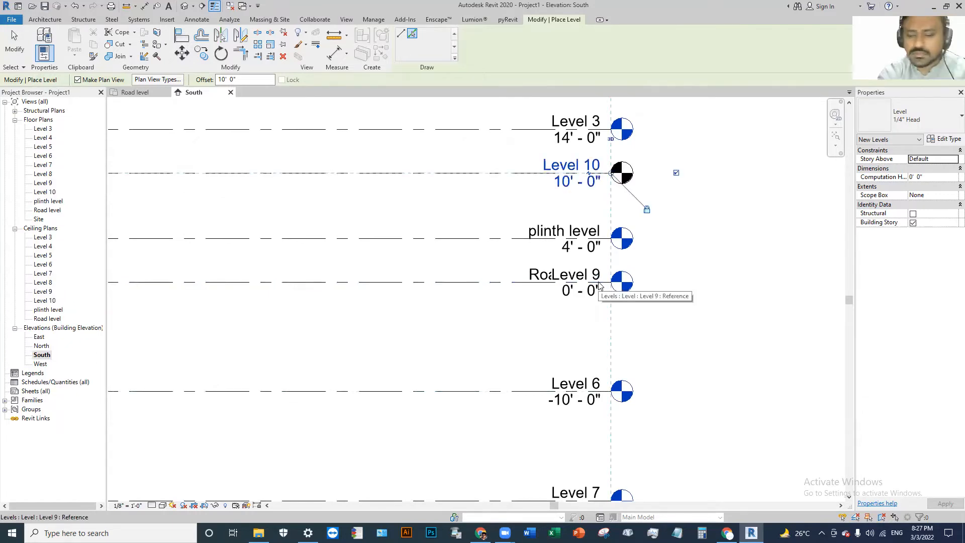
key(Escape)
key(Escape)
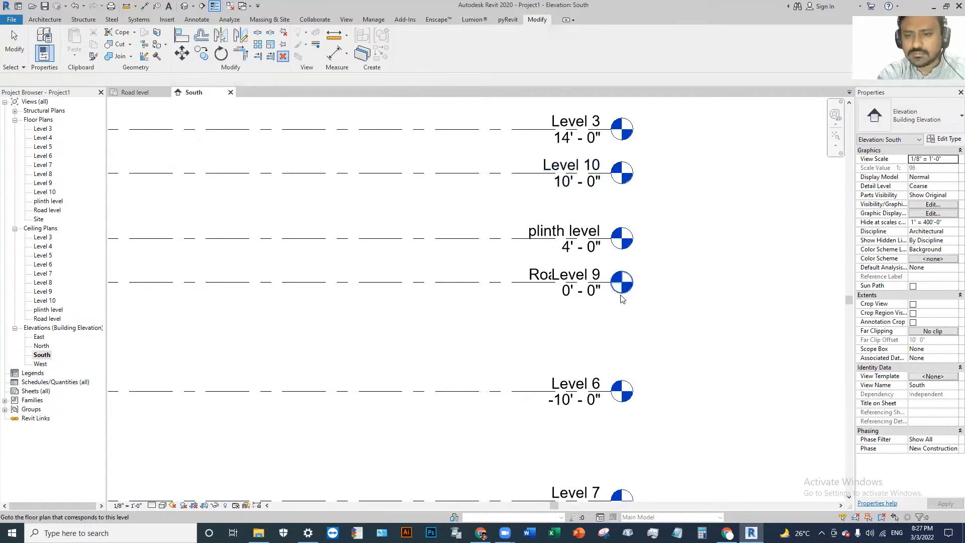
Delete the stray Level 9 overlapping the Road level, together with its plan views
click(477, 289)
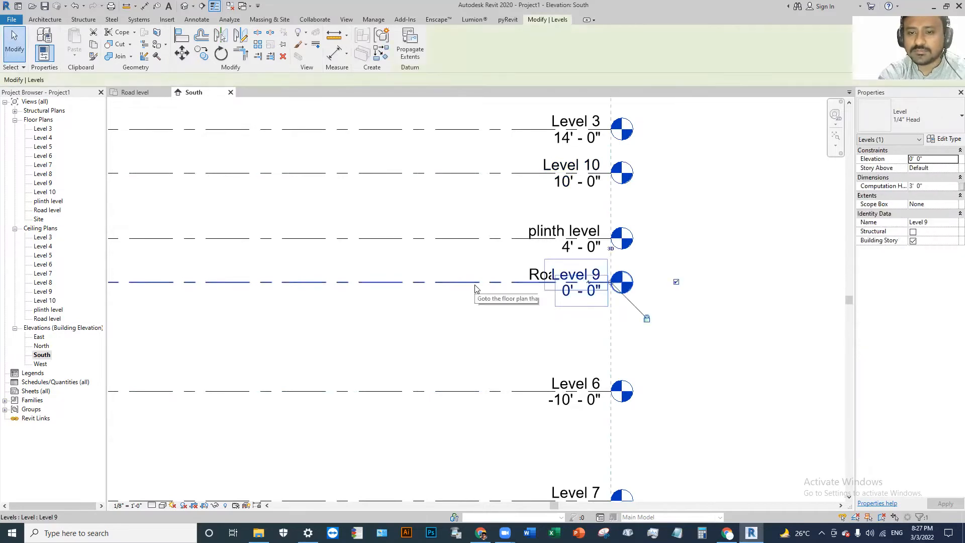
key(Delete)
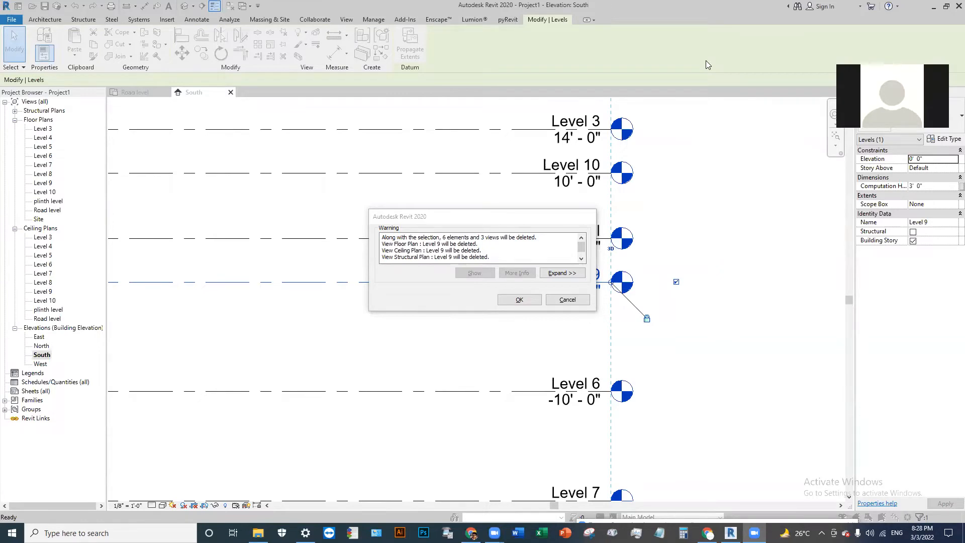
click(519, 299)
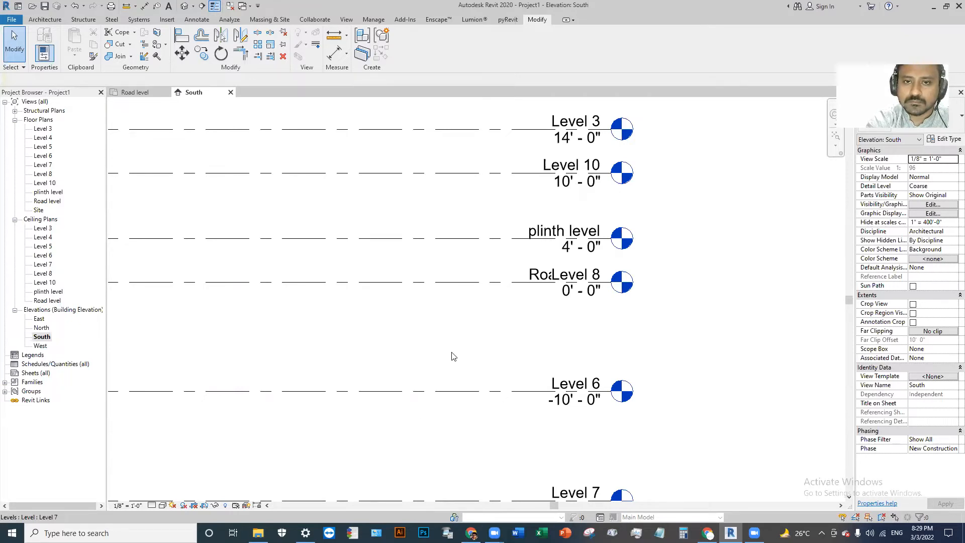
Rename Level 6, the first level below the Road level, as "basement" together with its corresponding views
middle_drag(647, 243, 756, 295)
scroll(635, 304, down, 5)
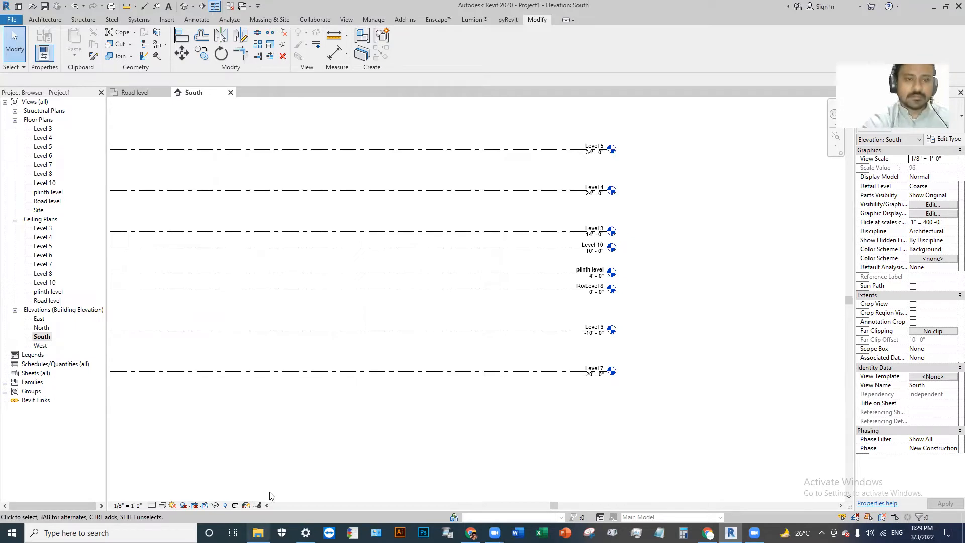
mouse_move(258, 531)
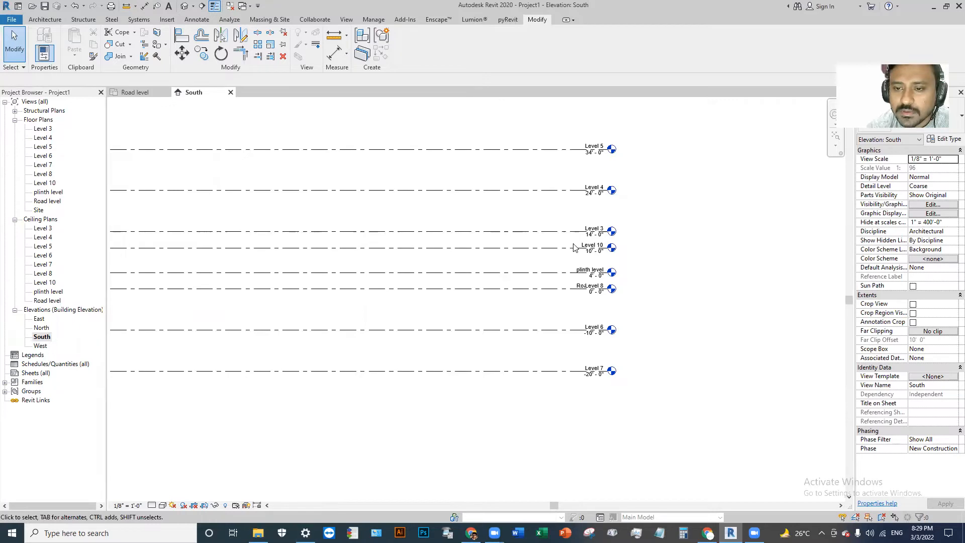
middle_drag(689, 302, 648, 337)
scroll(537, 278, up, 2)
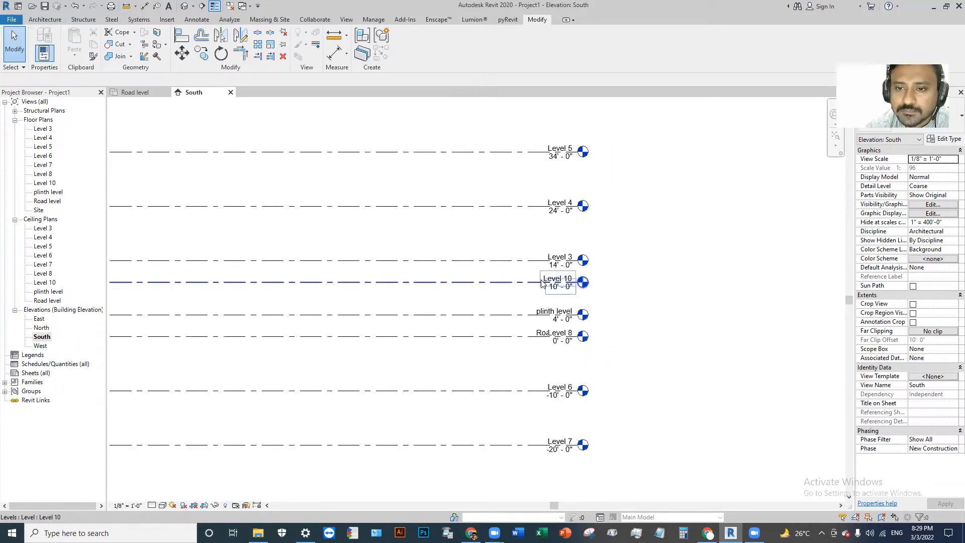
middle_drag(546, 282, 577, 355)
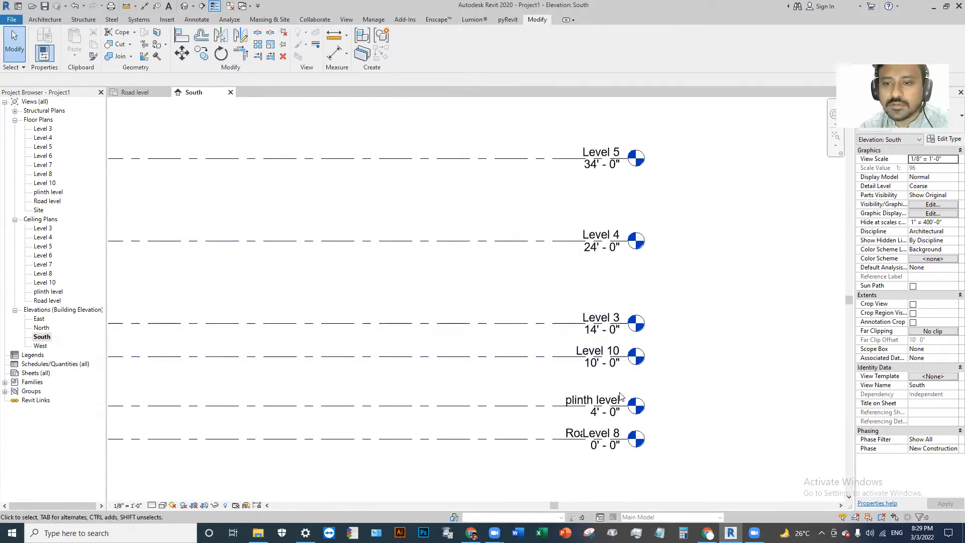
middle_drag(621, 398, 640, 246)
middle_drag(645, 420, 559, 325)
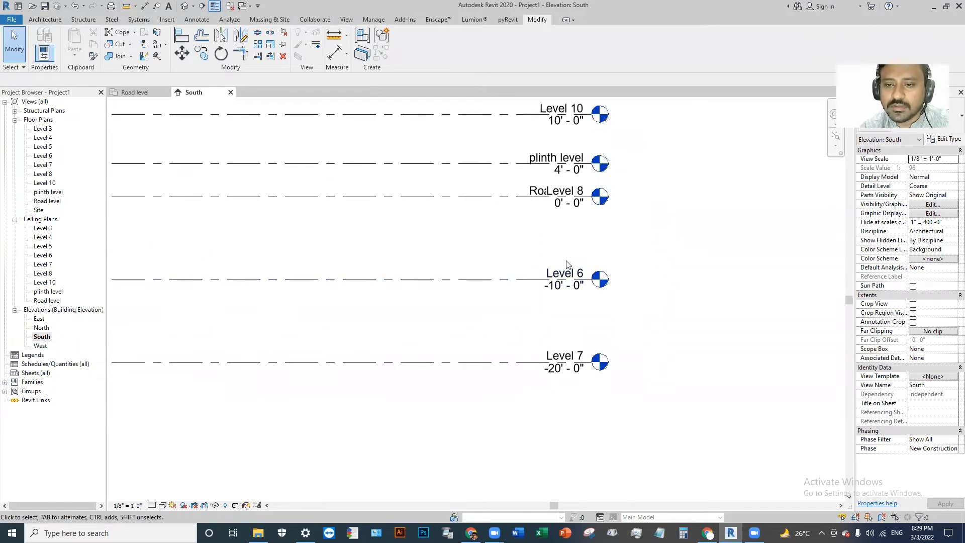
scroll(563, 284, up, 2)
double_click(565, 287)
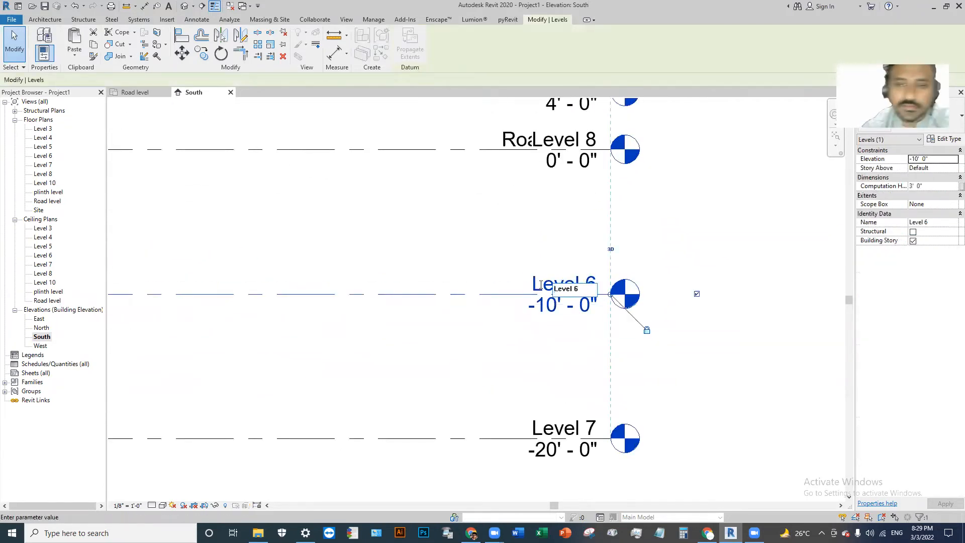
text(basement)
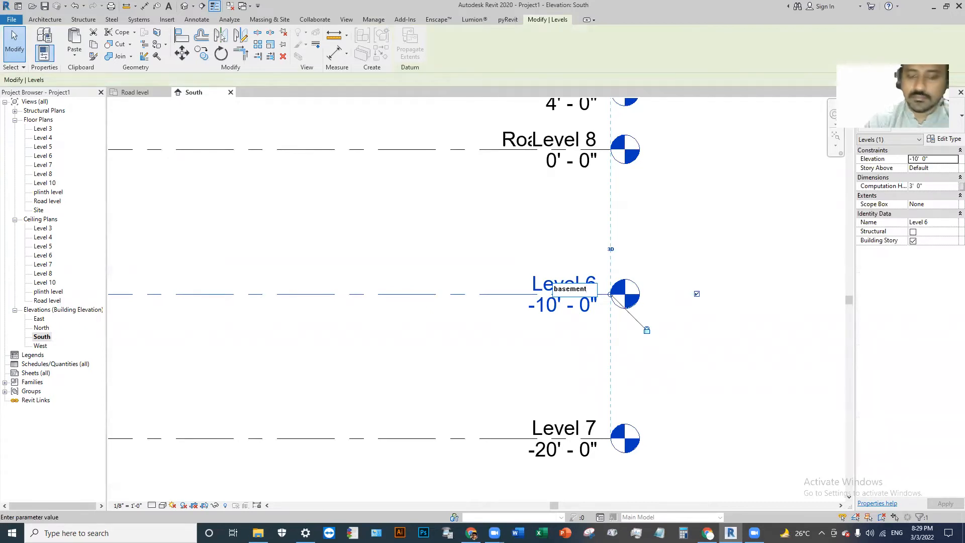
key(Return)
click(517, 268)
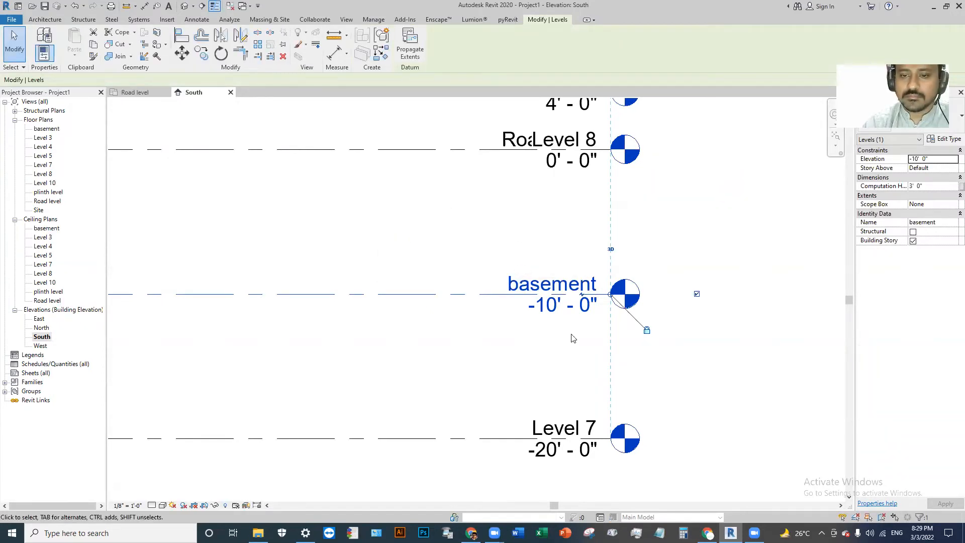
Rename Level 7, the lowest level below the basement, as "basement 2" together with its corresponding views
click(568, 430)
click(581, 434)
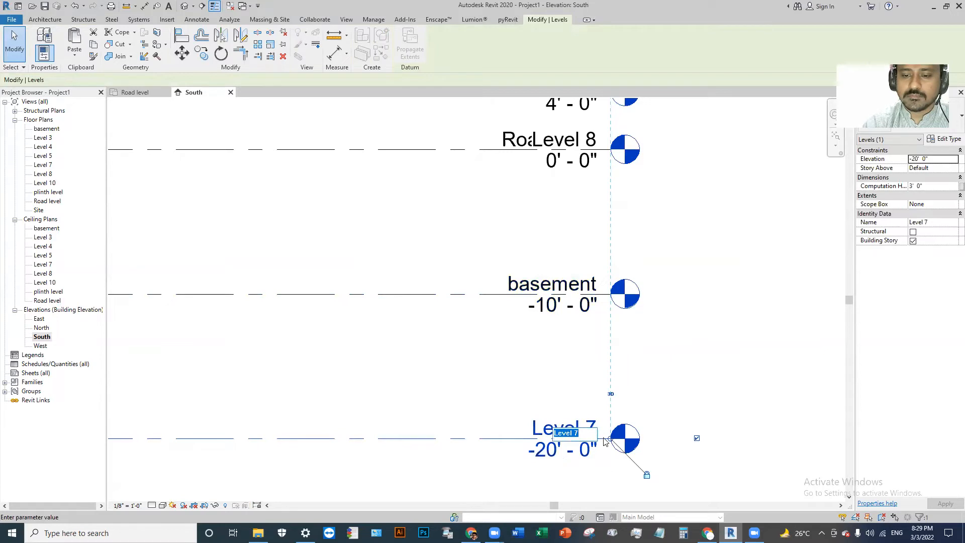
text(basement 2)
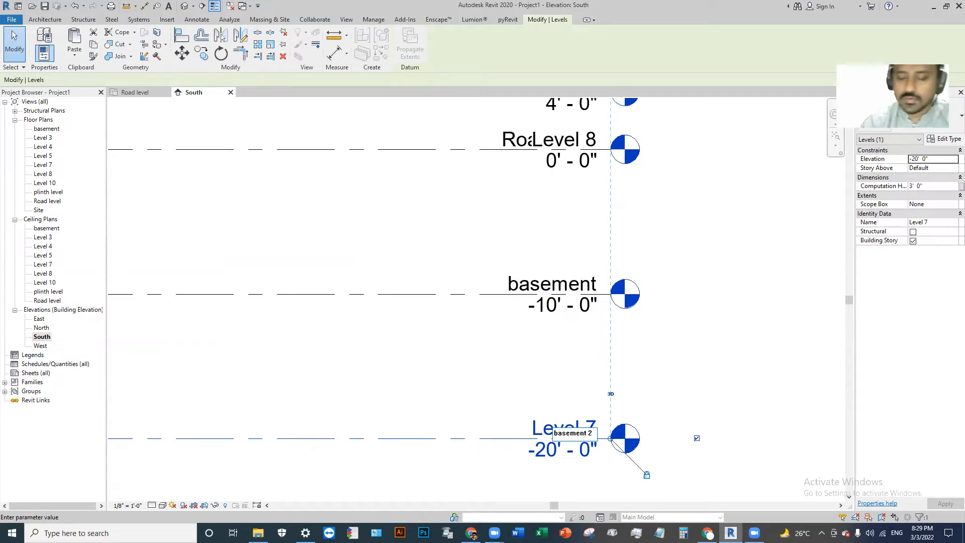
key(Return)
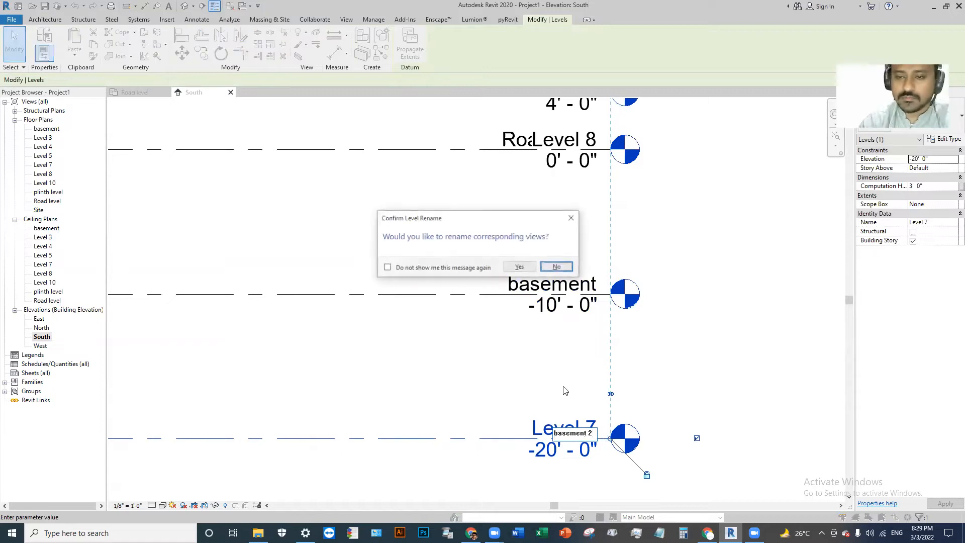
key(Return)
scroll(548, 497, down, 3)
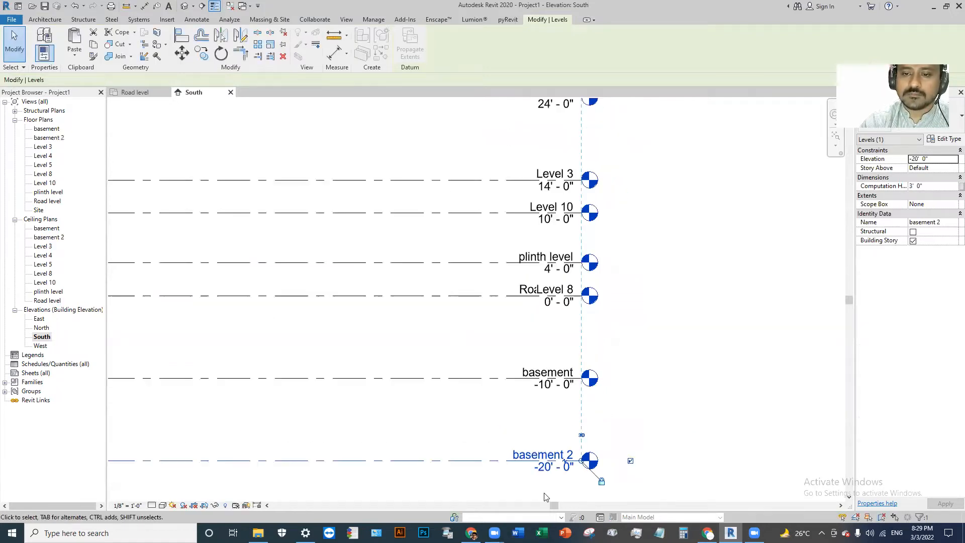
scroll(539, 212, up, 3)
click(538, 212)
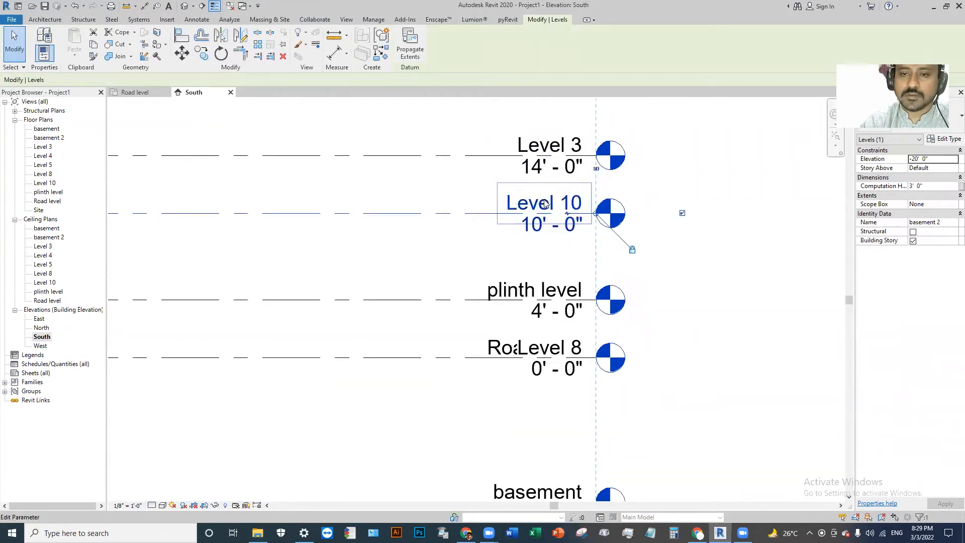
click(552, 205)
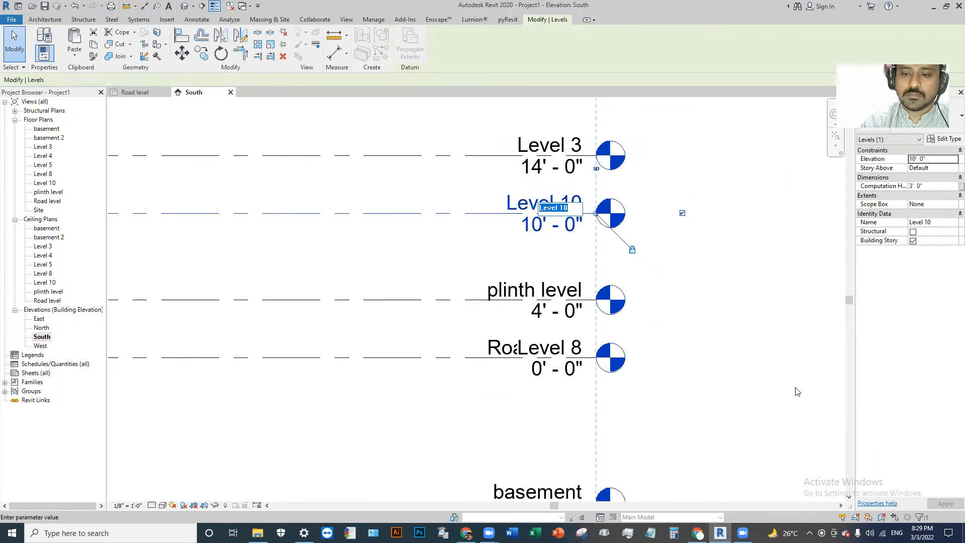
key(Escape)
click(697, 290)
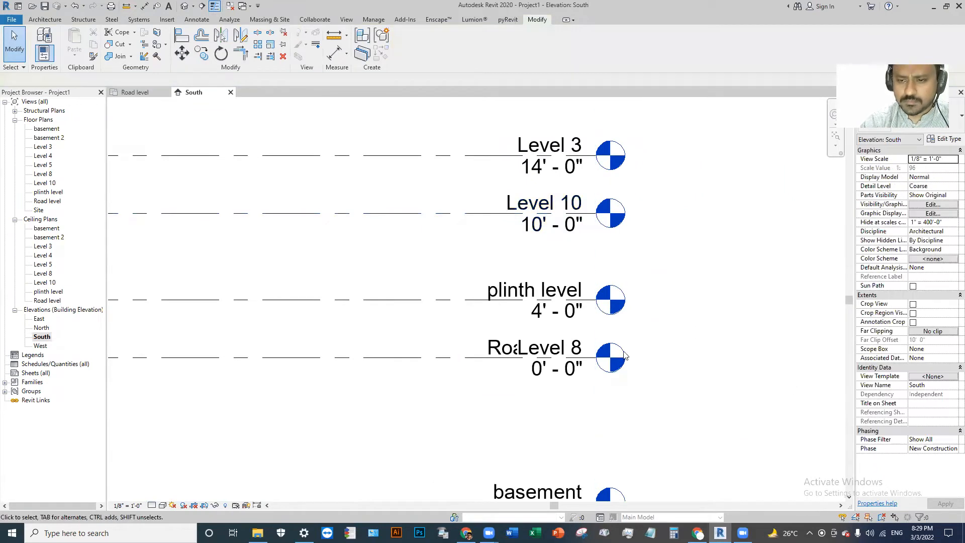
Delete the stray Level 8 overlapping the Road level, together with its plan views
click(532, 371)
scroll(532, 370, down, 4)
scroll(553, 371, up, 2)
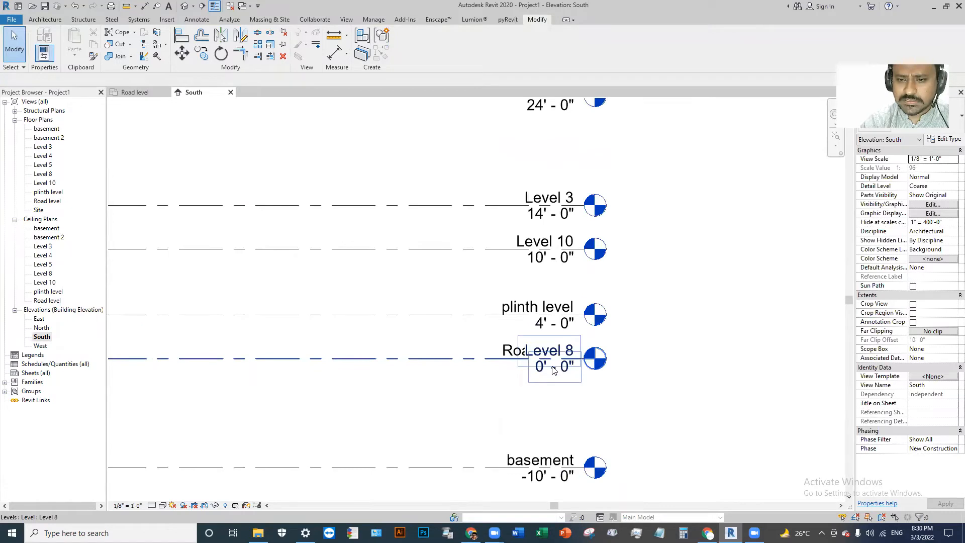
click(561, 362)
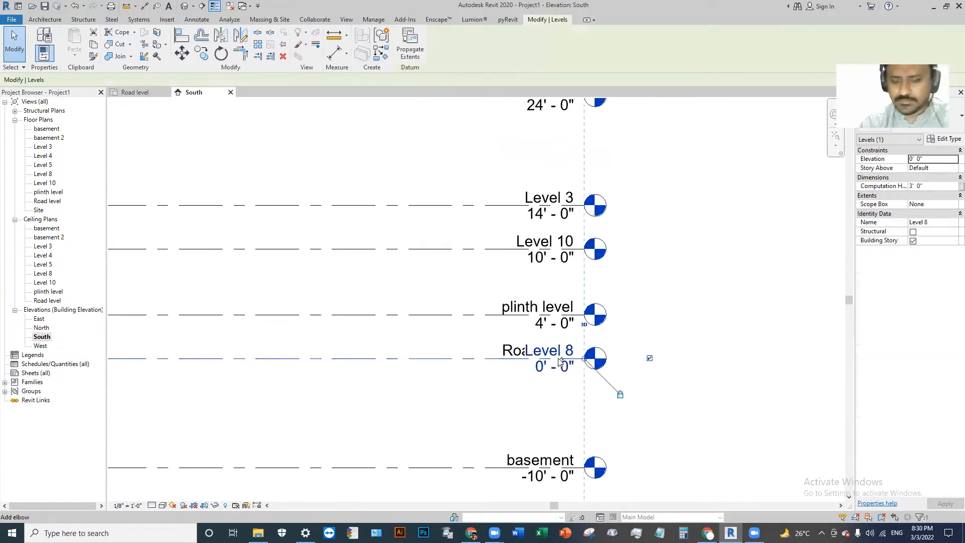
key(Delete)
click(528, 297)
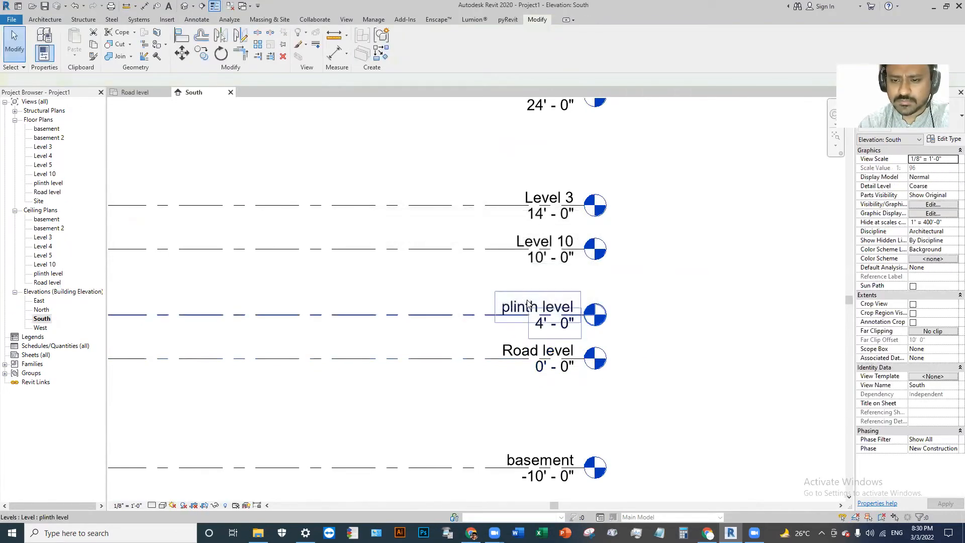
Rename the plinth level as "Ground floor plan" together with its corresponding views
scroll(703, 345, down, 2)
middle_drag(641, 276, 572, 295)
scroll(573, 284, up, 2)
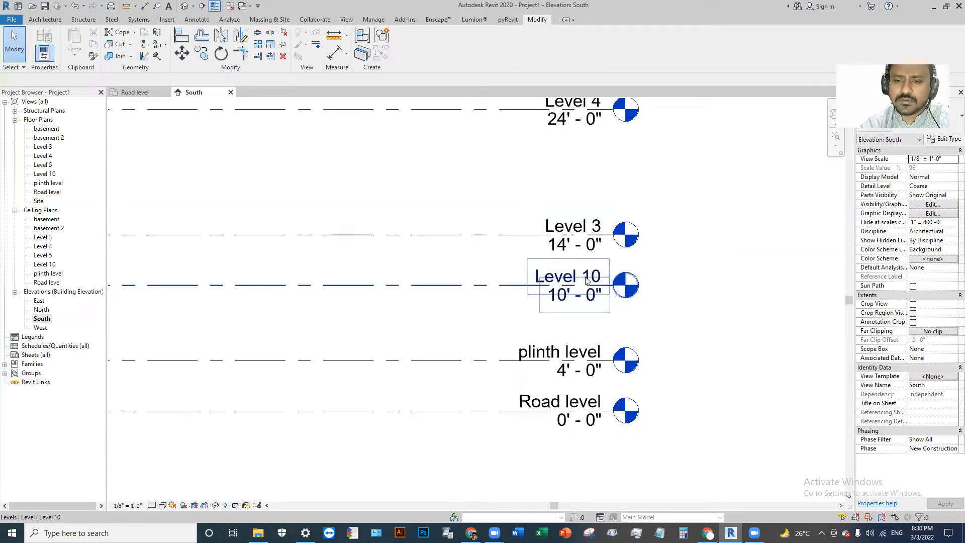
double_click(587, 279)
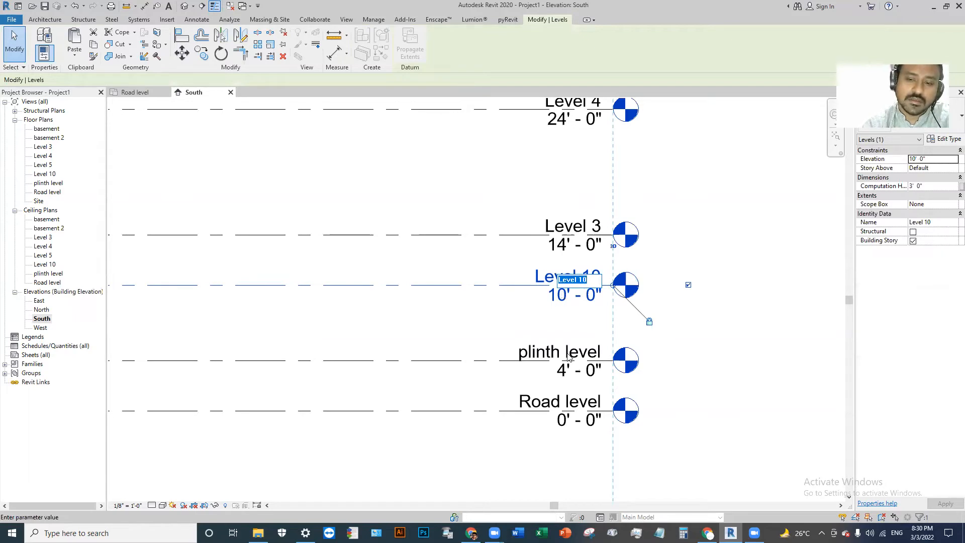
click(569, 358)
double_click(571, 355)
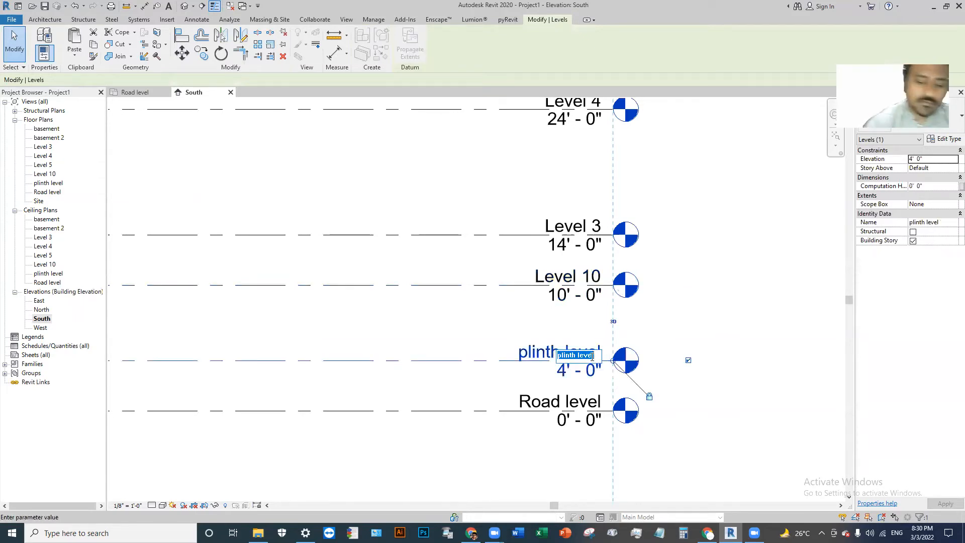
text(Ground)
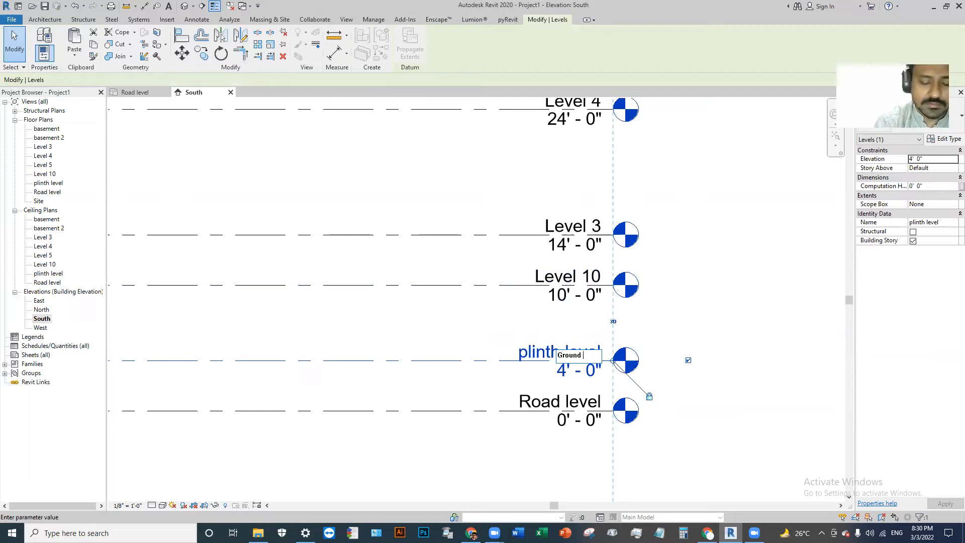
text(floor plan)
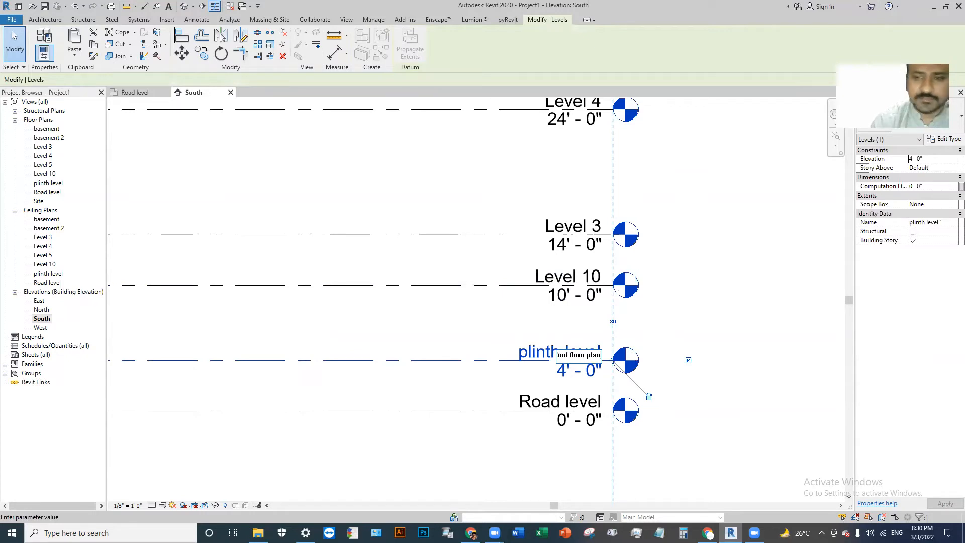
key(Return)
click(517, 265)
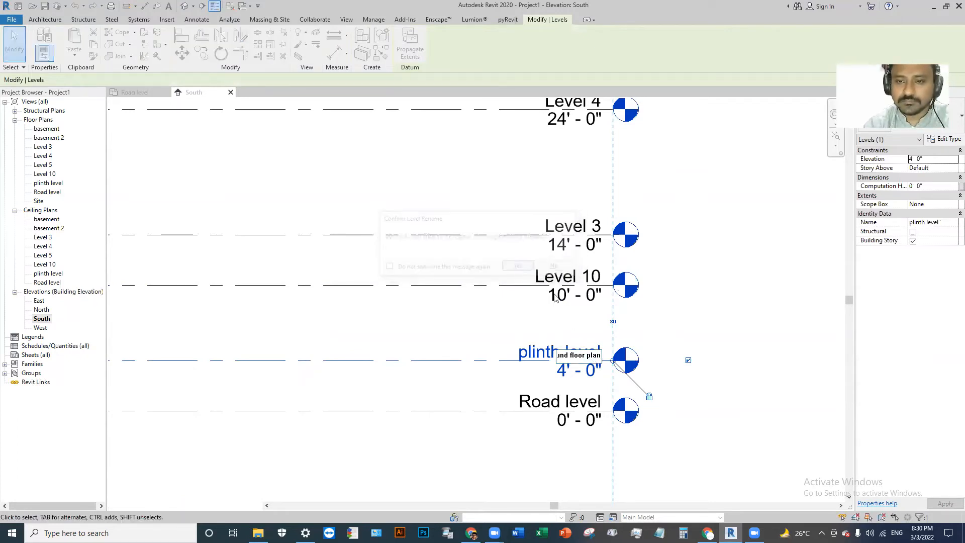
Rename Level 10, directly above the Ground floor plan level, as "1st floor plan" together with its corresponding views
double_click(592, 279)
click(593, 285)
text(st floor plan)
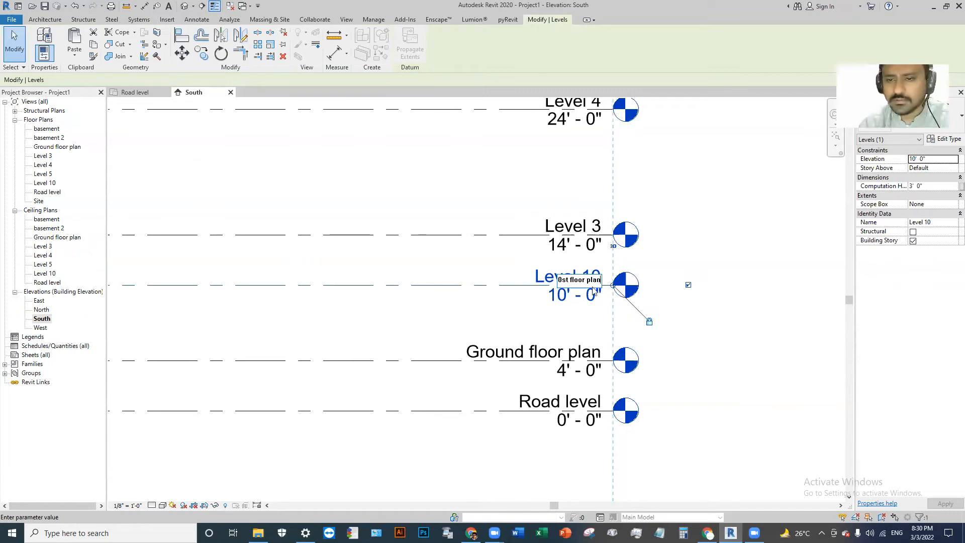
drag(561, 280, 550, 280)
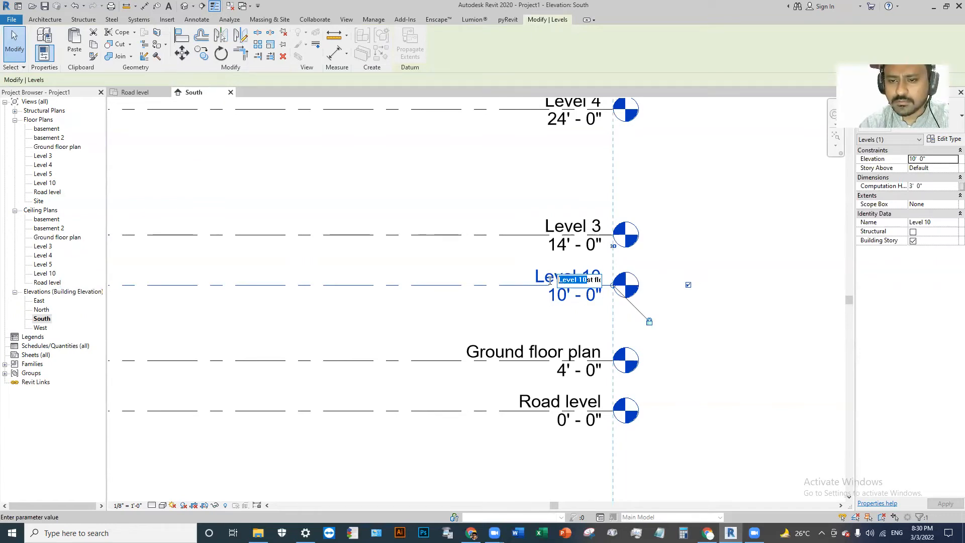
text(41)
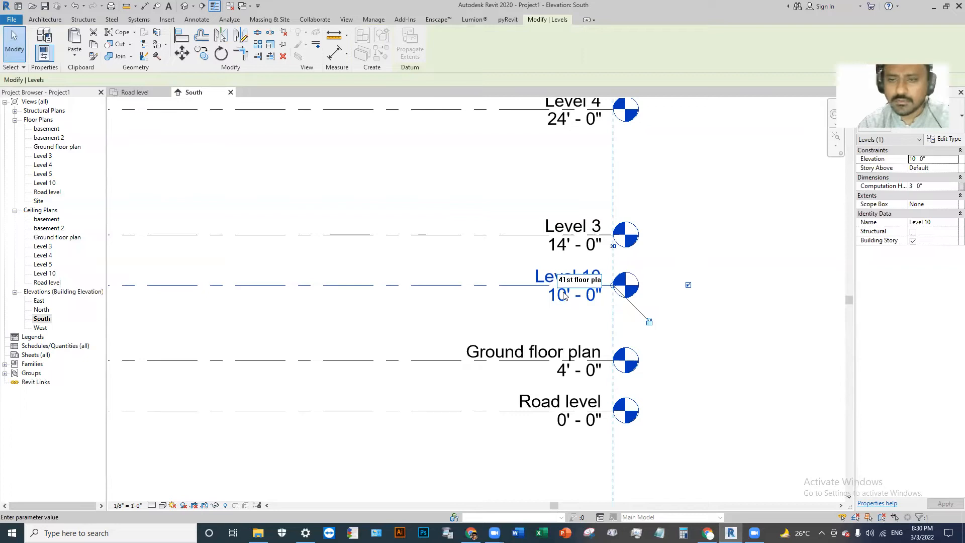
key(BackSpace)
key(BackSpace)
text(1)
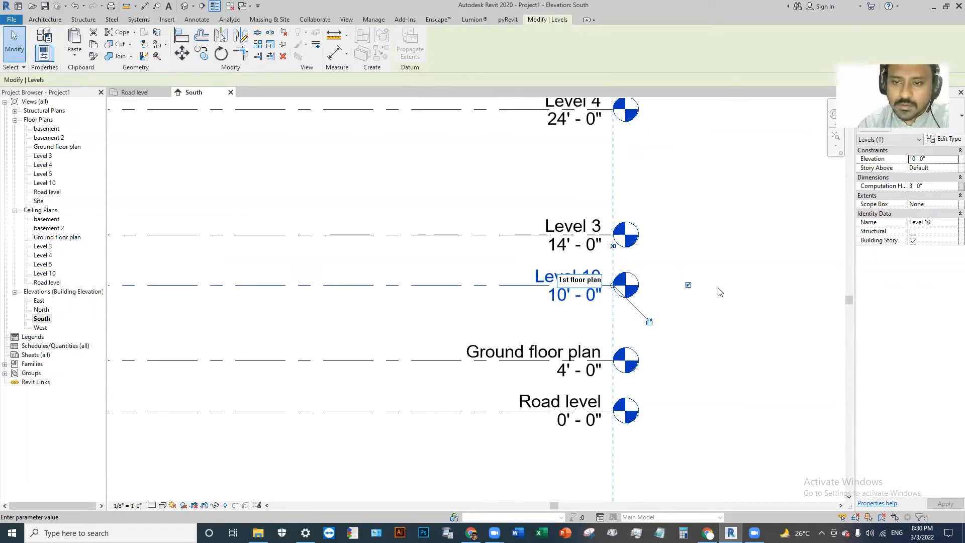
click(739, 295)
click(521, 267)
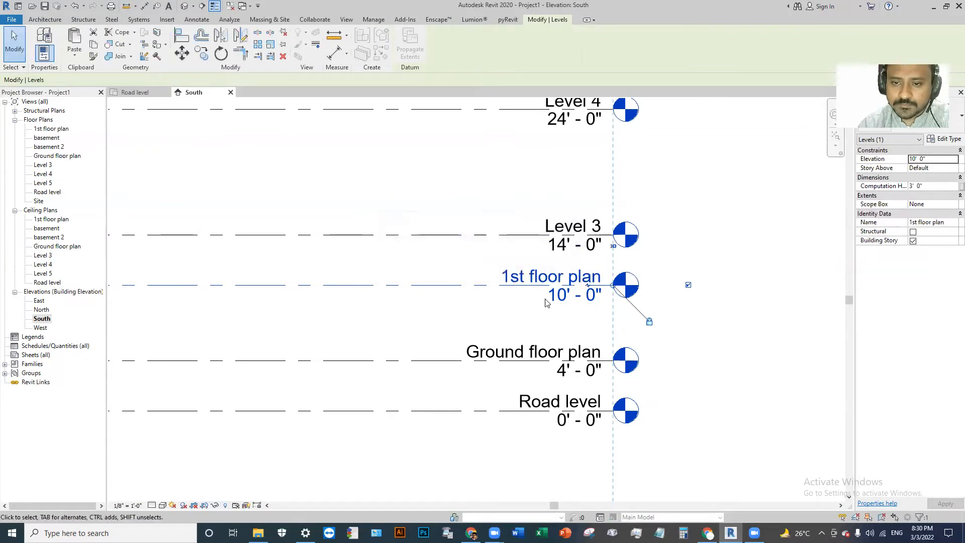
scroll(626, 377, down, 1)
double_click(593, 245)
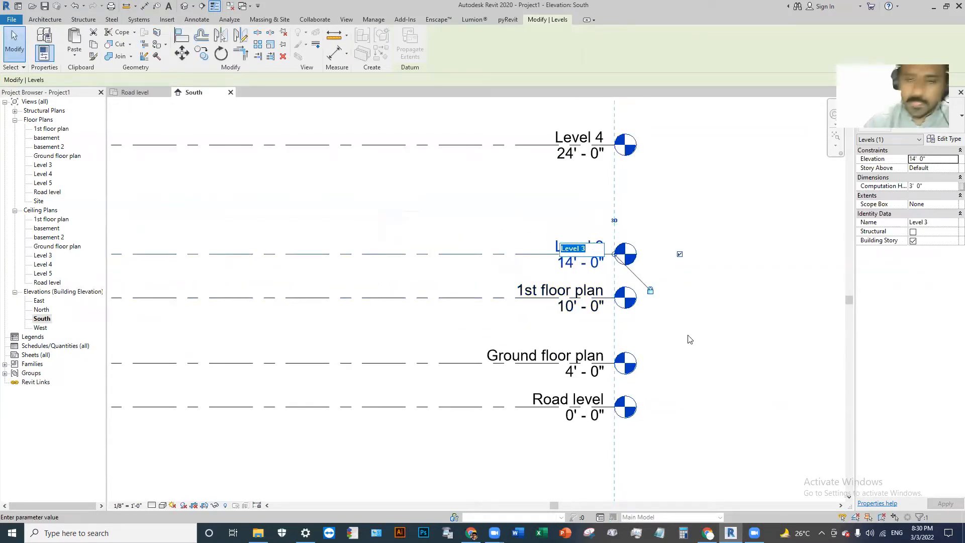
click(727, 347)
scroll(659, 279, down, 1)
click(662, 282)
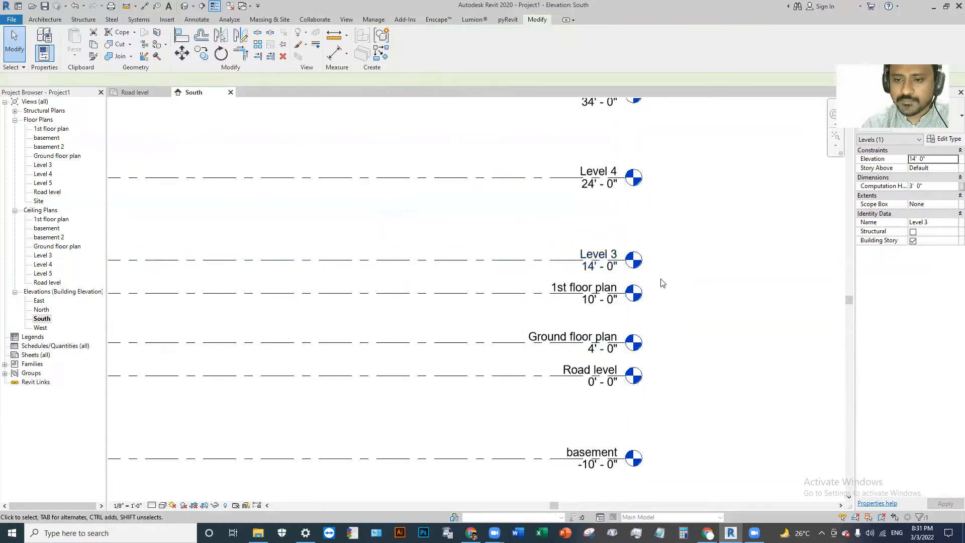
scroll(586, 241, up, 1)
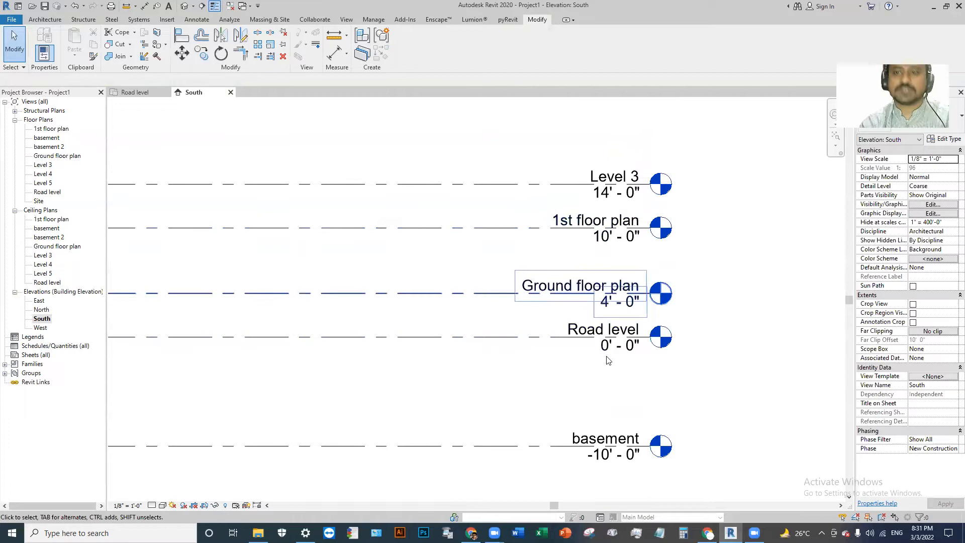
Set the elevation of the 1st floor plan level to 14 feet, dismissing the file window that covers the view
click(603, 240)
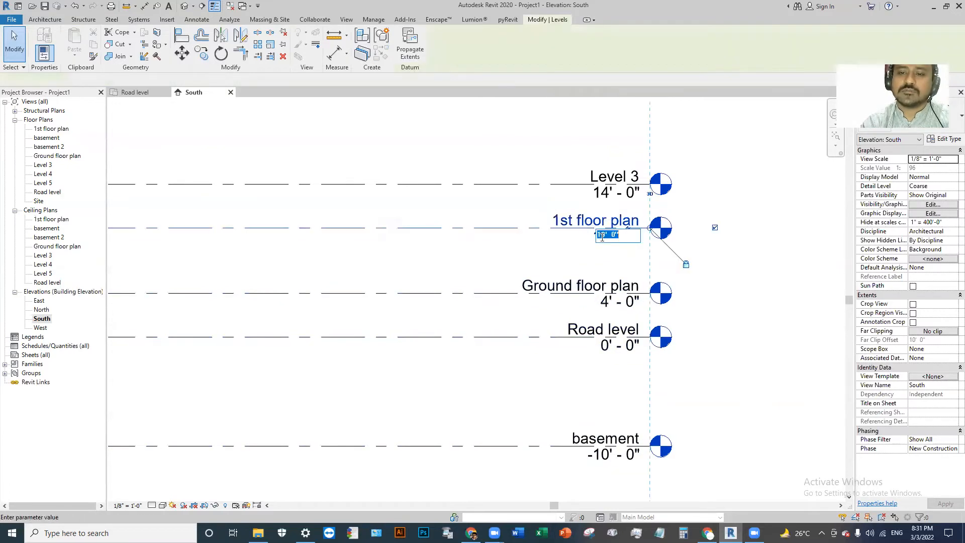
click(610, 236)
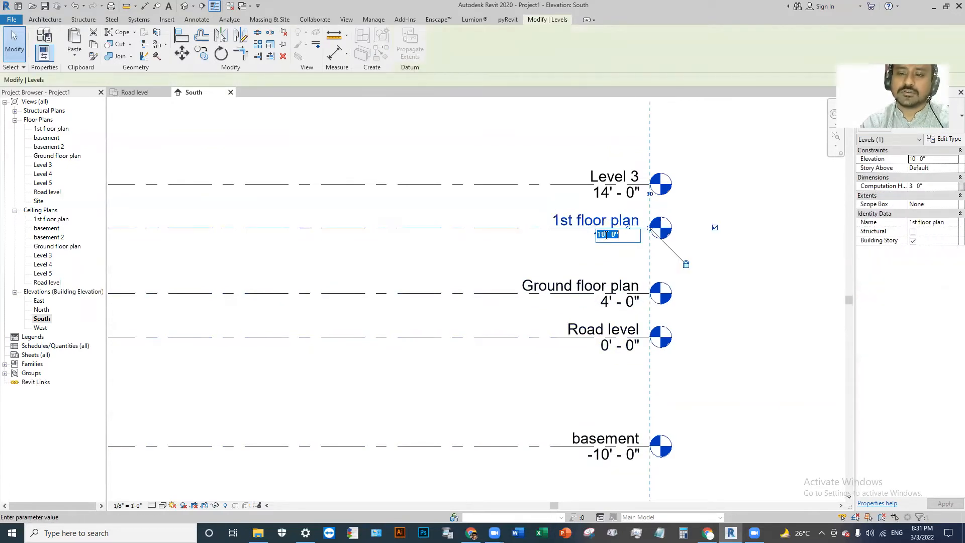
scroll(602, 328, down, 3)
scroll(595, 282, up, 2)
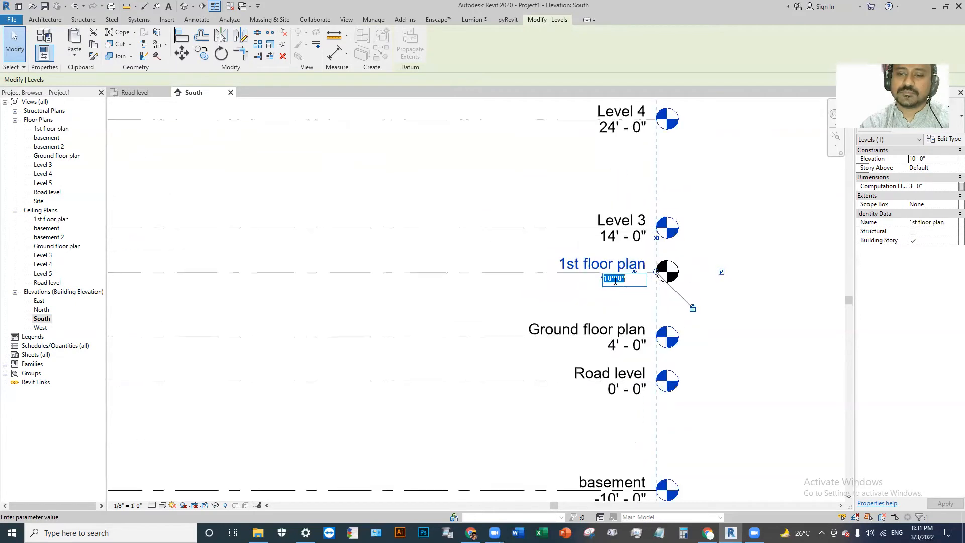
text(14)
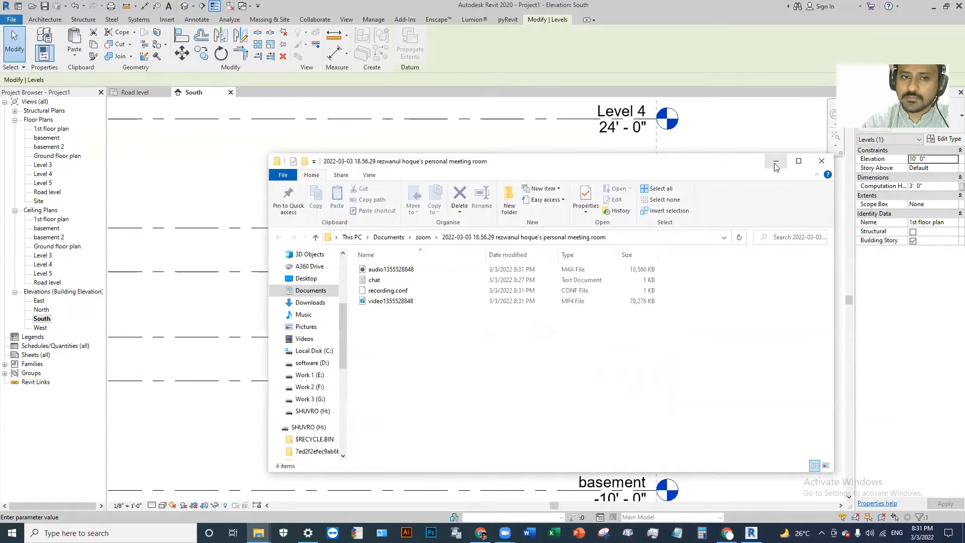
click(775, 162)
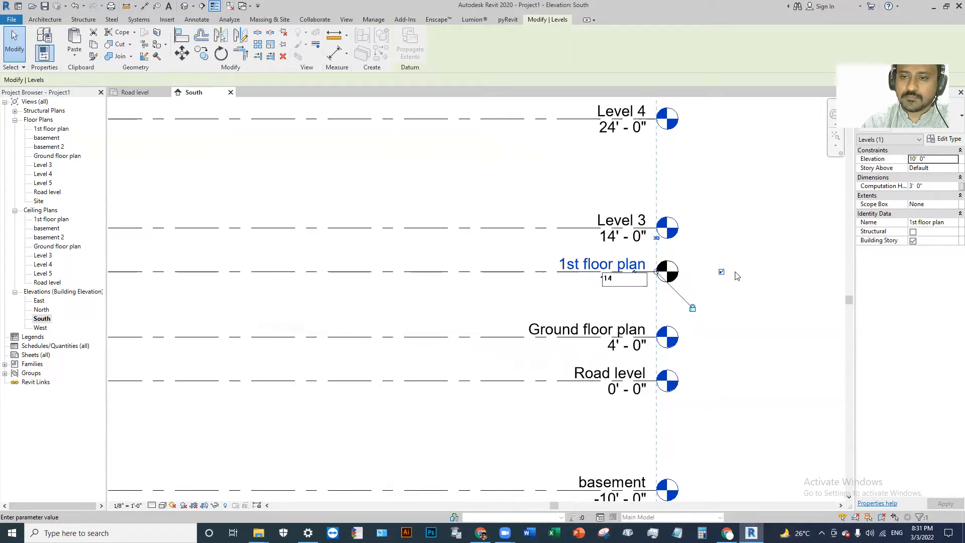
key(Return)
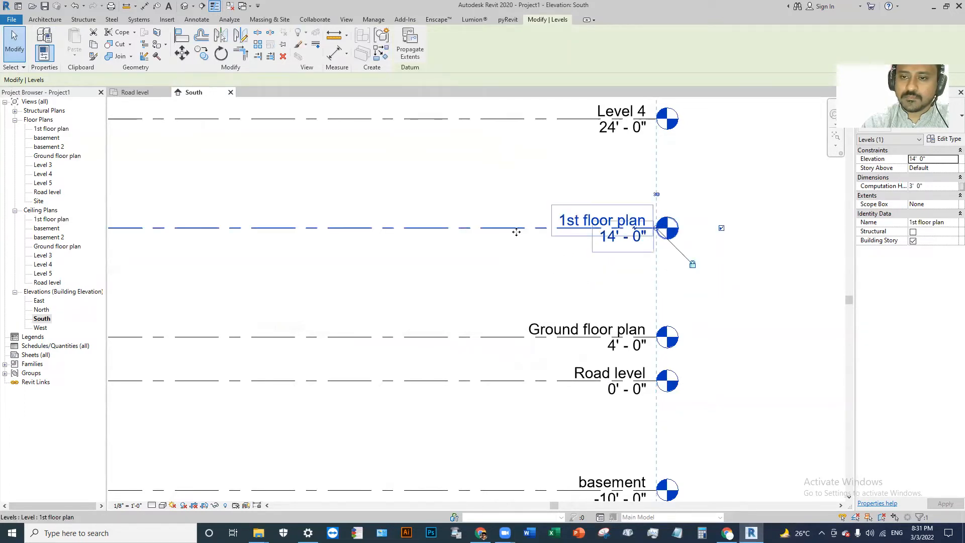
Move the 1st floor plan level down to an elevation of 11'-0", separating it from Level 3
drag(515, 231, 574, 261)
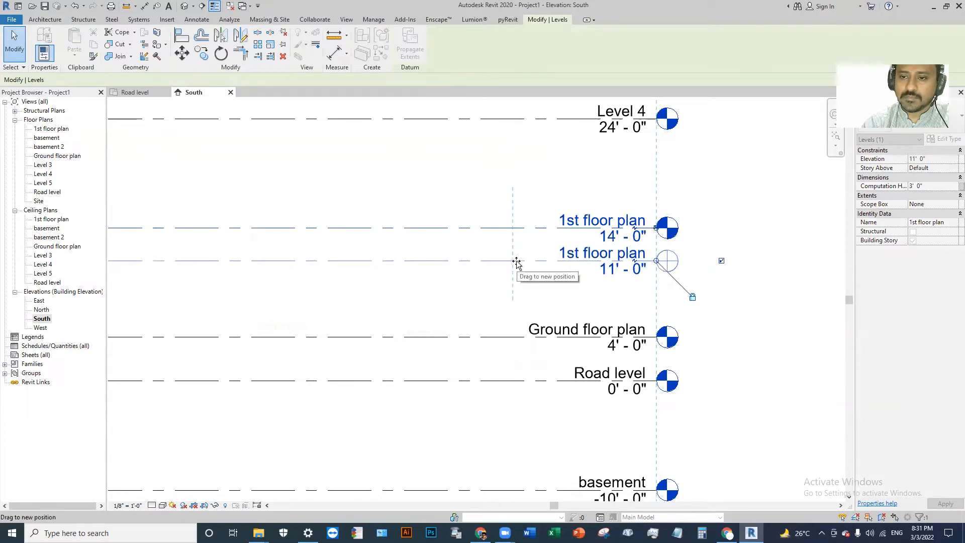
click(508, 230)
scroll(576, 365, down, 3)
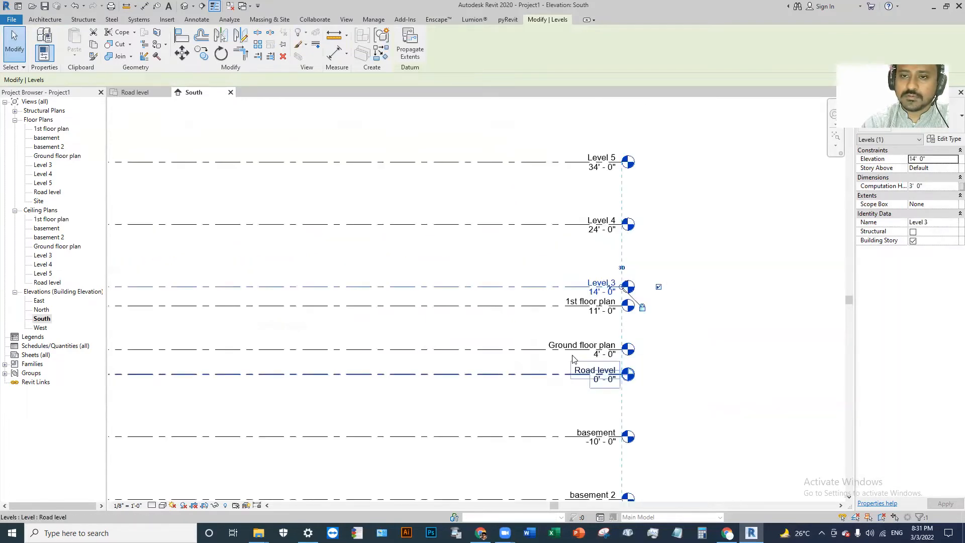
Move Level 4 up to about 28'-6" and Level 3 up to about 20'-6"
click(538, 225)
drag(534, 223, 538, 196)
click(538, 285)
drag(538, 285, 540, 245)
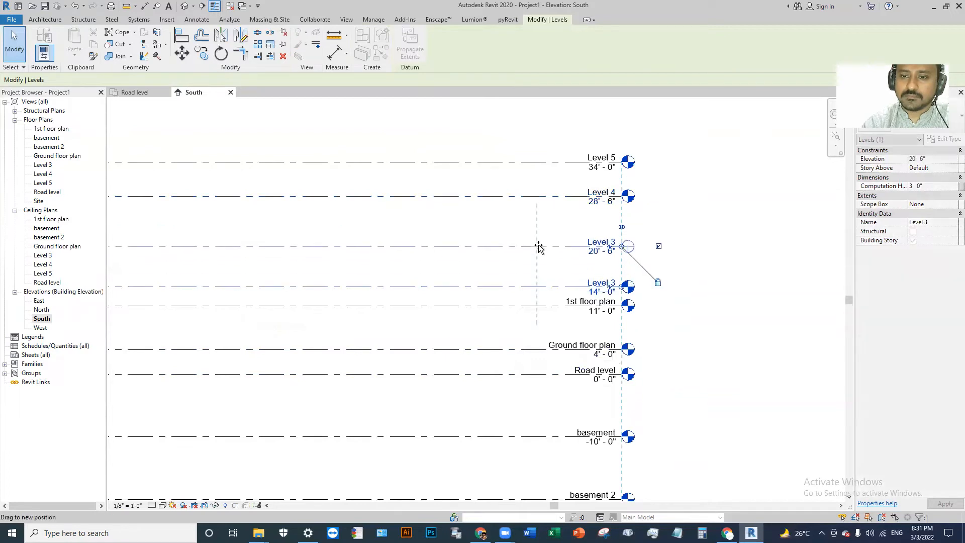
Move Level 3 down to an elevation of about 19'-6", above the 1st floor plan level
click(579, 311)
scroll(582, 307, up, 2)
scroll(583, 253, down, 1)
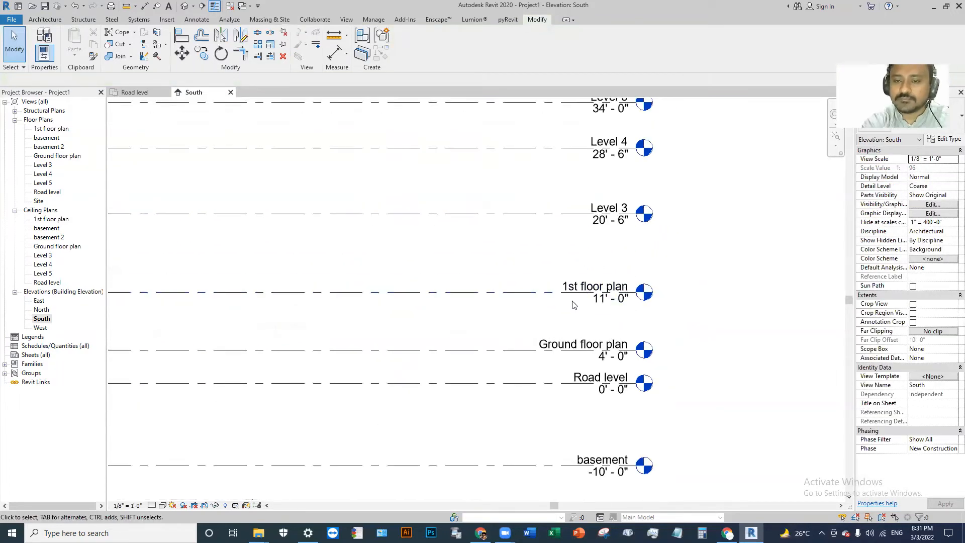
click(513, 214)
mouse_move(512, 211)
mouse_down()
mouse_move(515, 236)
mouse_move(514, 206)
mouse_move(514, 221)
mouse_up()
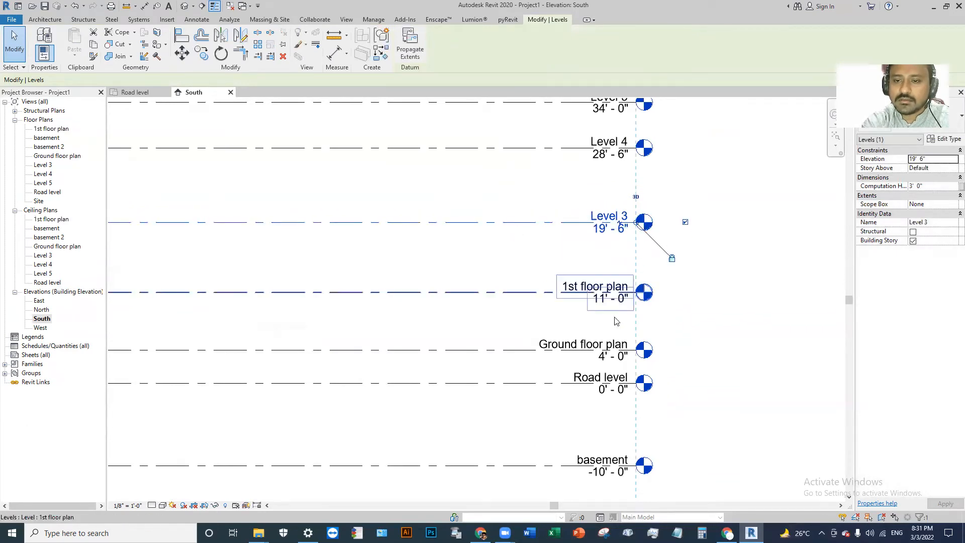
Set the elevation of the 1st floor plan level to 14'-0"
click(595, 299)
click(595, 299)
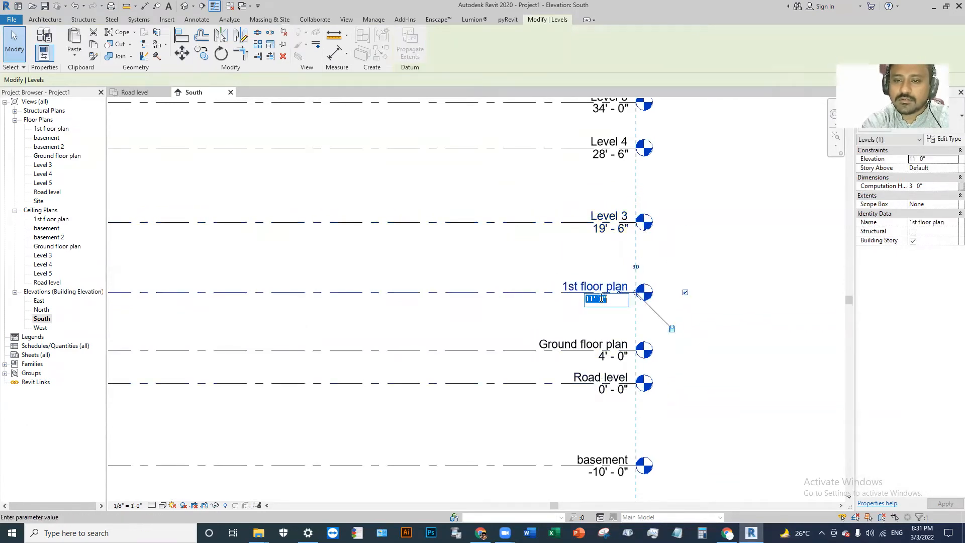
text(14')
key(Return)
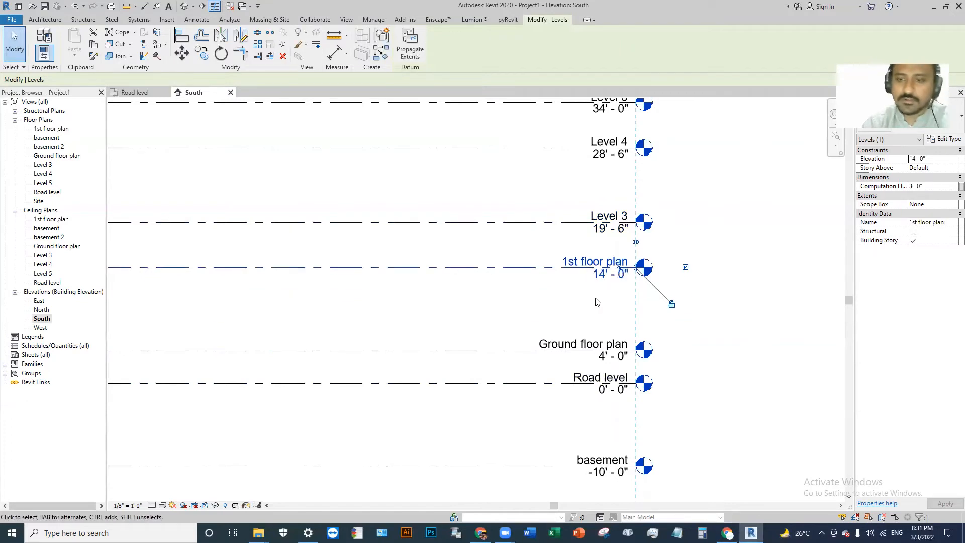
Set the elevation of Level 3 to 24'-0"
scroll(611, 290, down, 1)
scroll(610, 290, up, 3)
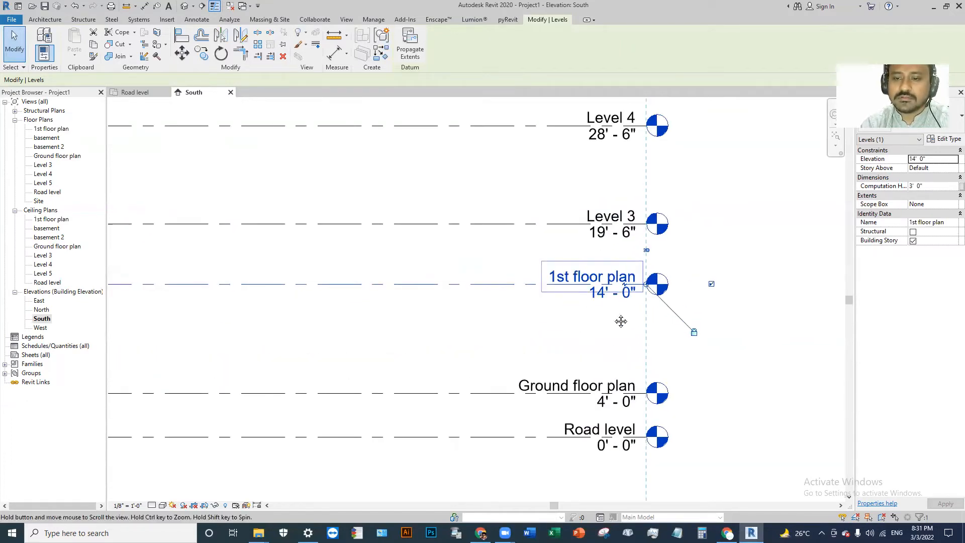
click(598, 313)
click(593, 314)
text(24)
key(Return)
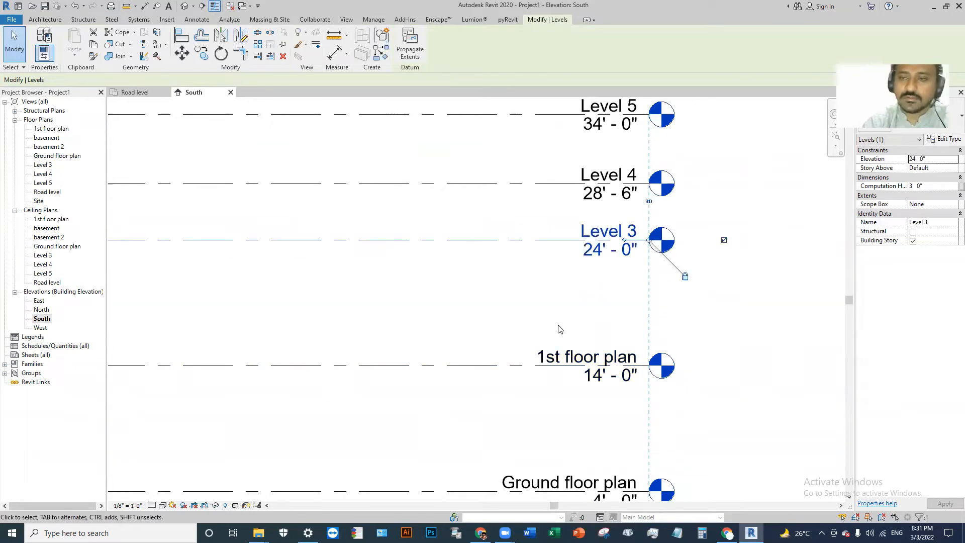
Try to set Level 4's elevation to 34'-0" while Level 5 is at the same height, and undo the change
scroll(522, 306, down, 1)
scroll(558, 209, up, 1)
double_click(586, 227)
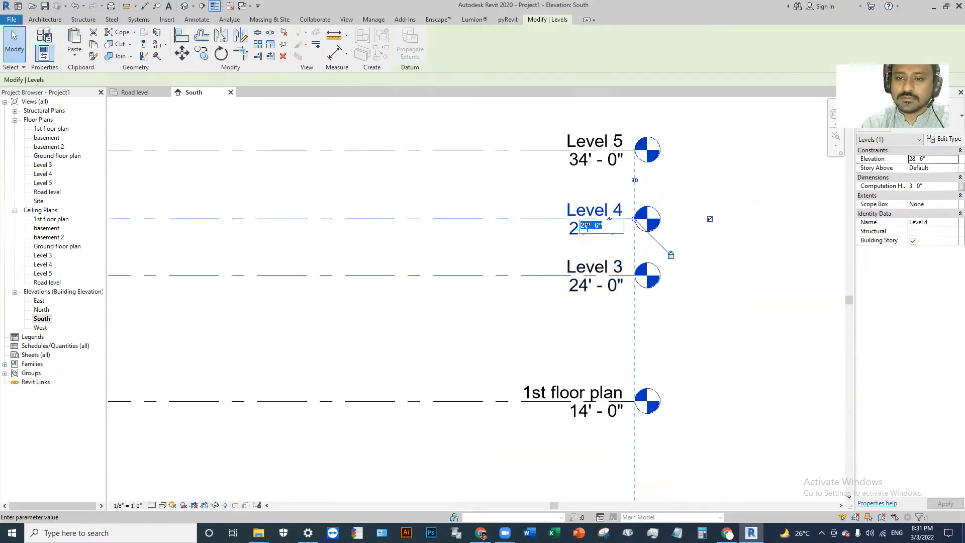
scroll(586, 228, down, 1)
text(34)
key(Return)
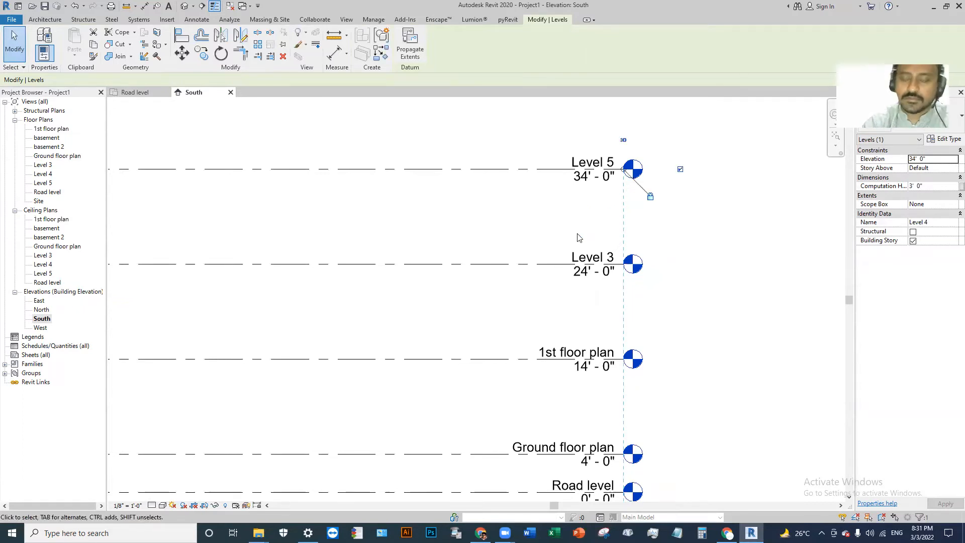
key(ctrl+z)
Move Level 5 up to about 38'-0" and set the elevation of Level 4 to 34'-0"
click(550, 168)
drag(547, 145, 546, 130)
double_click(587, 228)
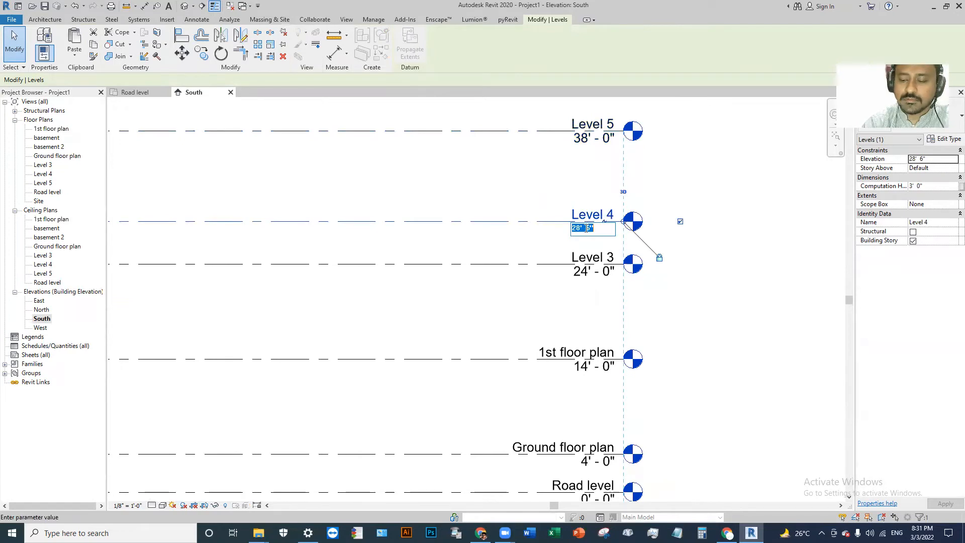
text(3)
key(Return)
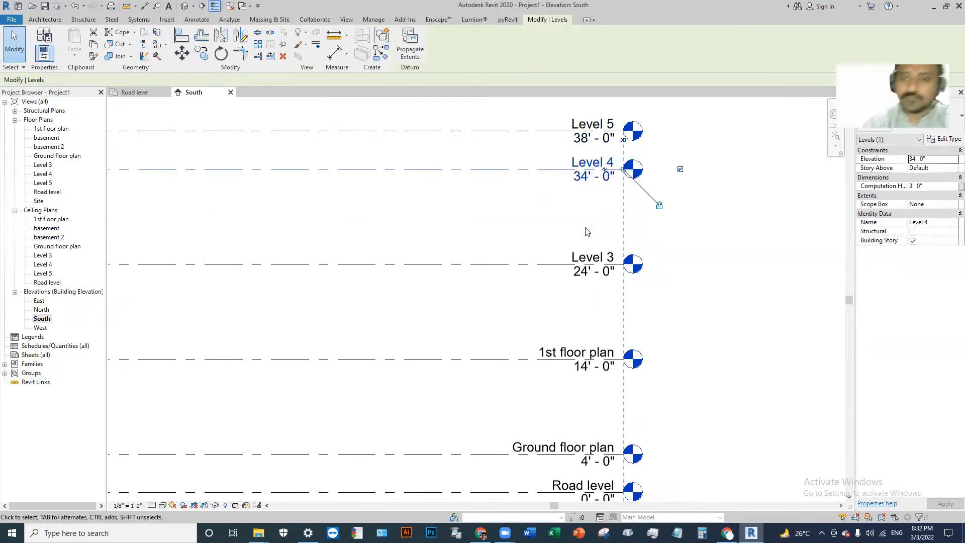
click(586, 231)
Rename Level 3 as "2nd floor plan" and rename its corresponding views as well
scroll(587, 231, down, 4)
middle_drag(631, 427, 631, 377)
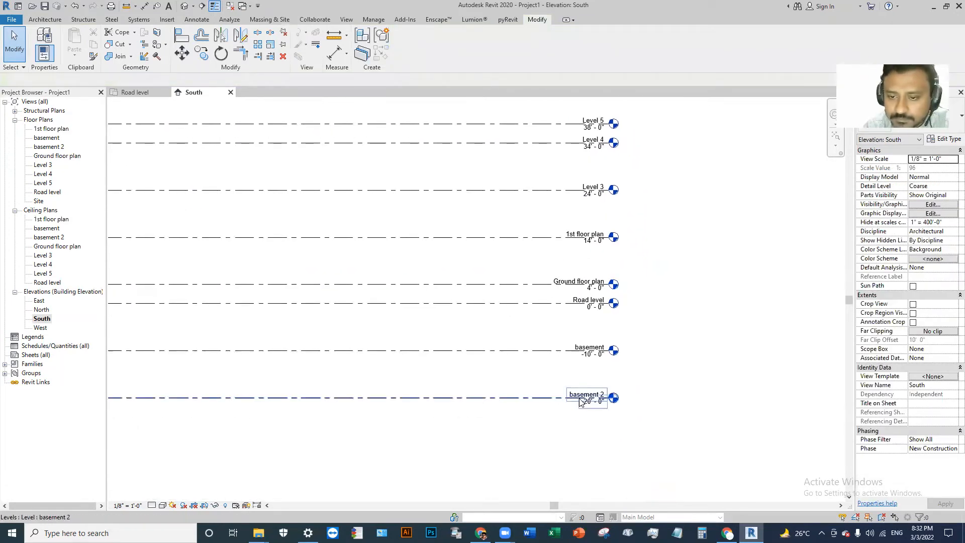
scroll(581, 271, up, 3)
middle_drag(601, 248, 612, 418)
double_click(618, 310)
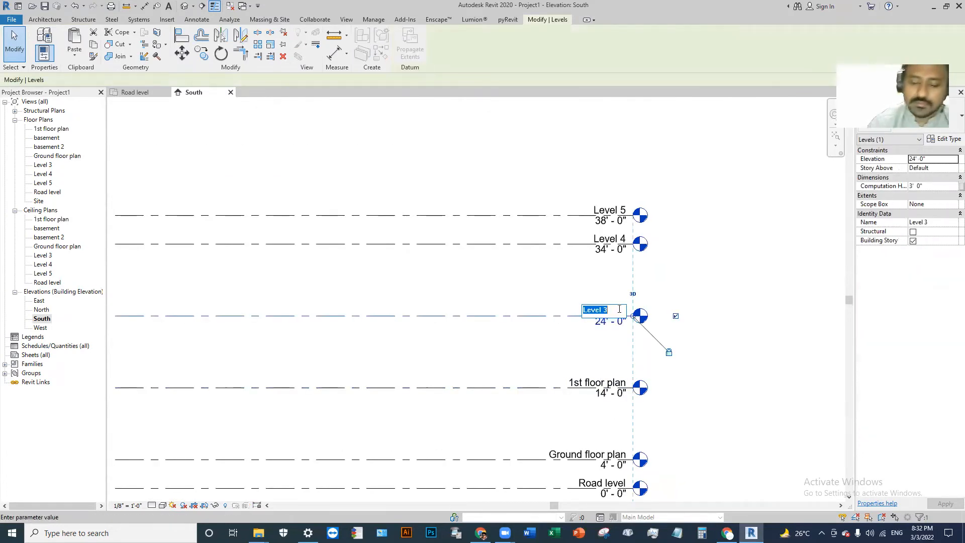
text(2nd floo)
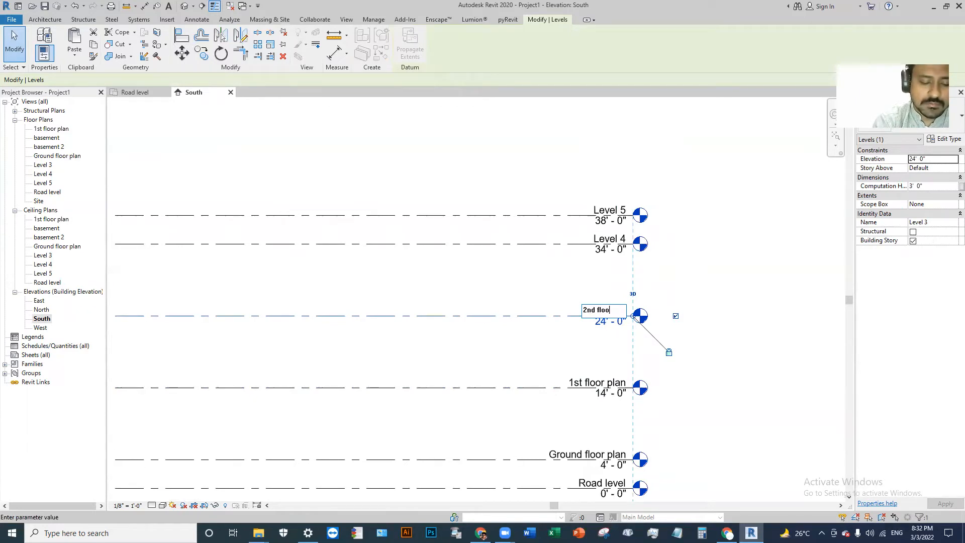
text(r plan)
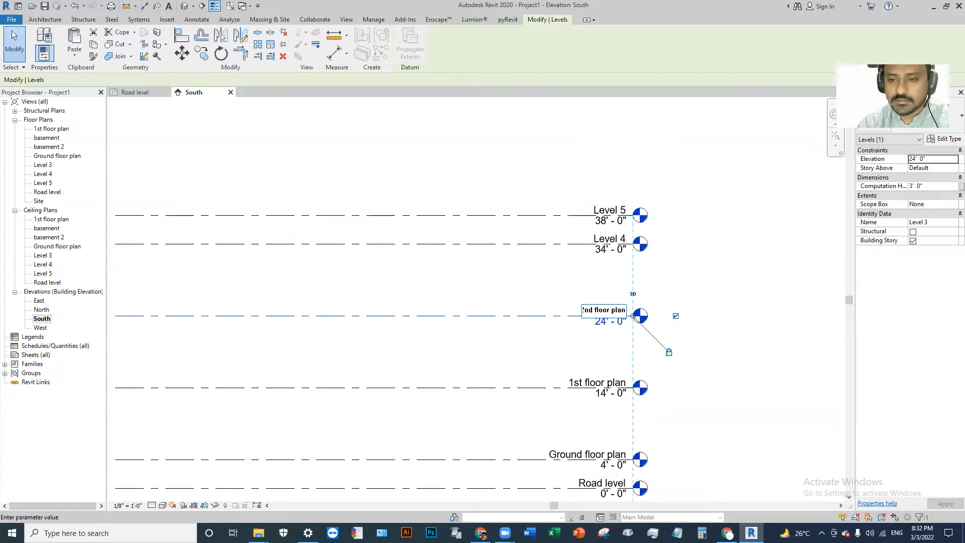
key(Return)
click(520, 267)
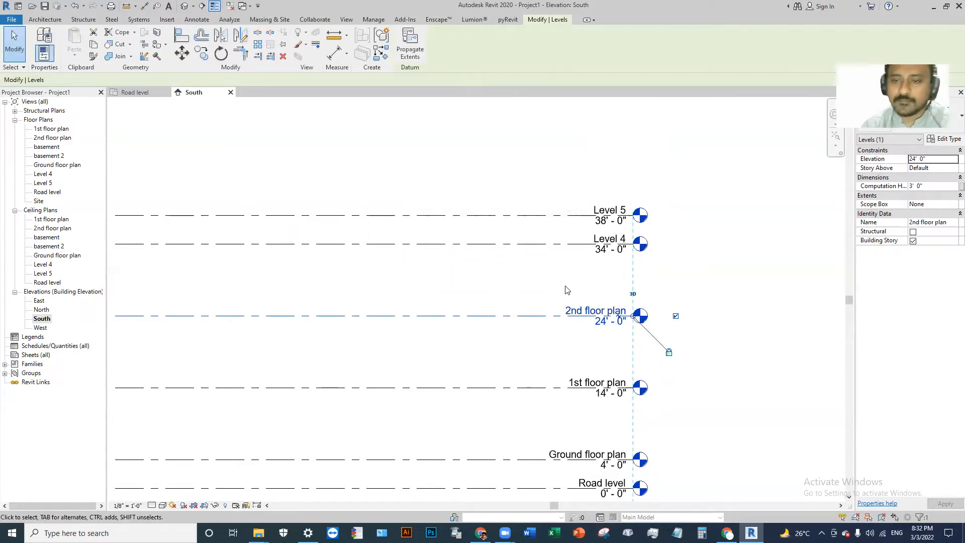
click(566, 290)
Rename Level 4 as "Roof floor plan", including its corresponding views
middle_drag(583, 241, 605, 286)
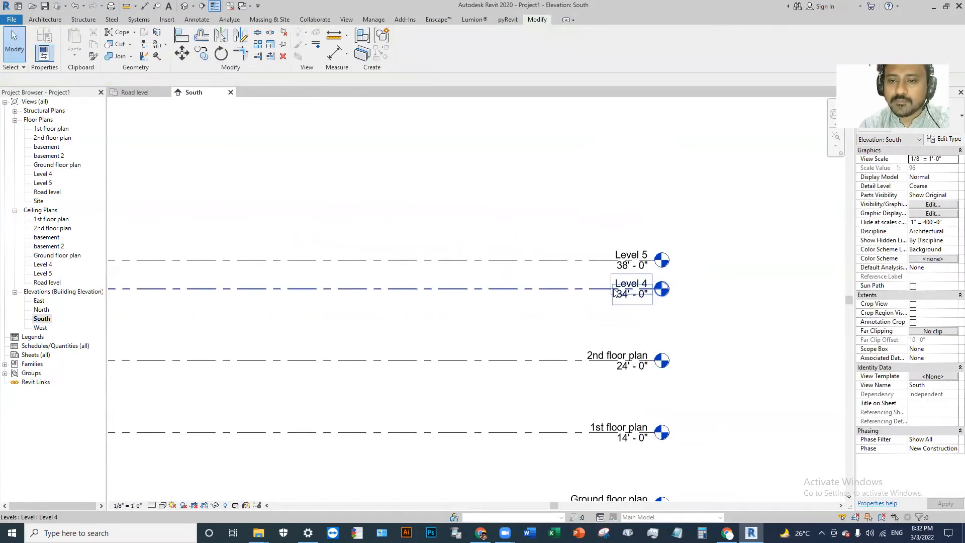
click(642, 291)
click(633, 281)
drag(634, 282, 594, 281)
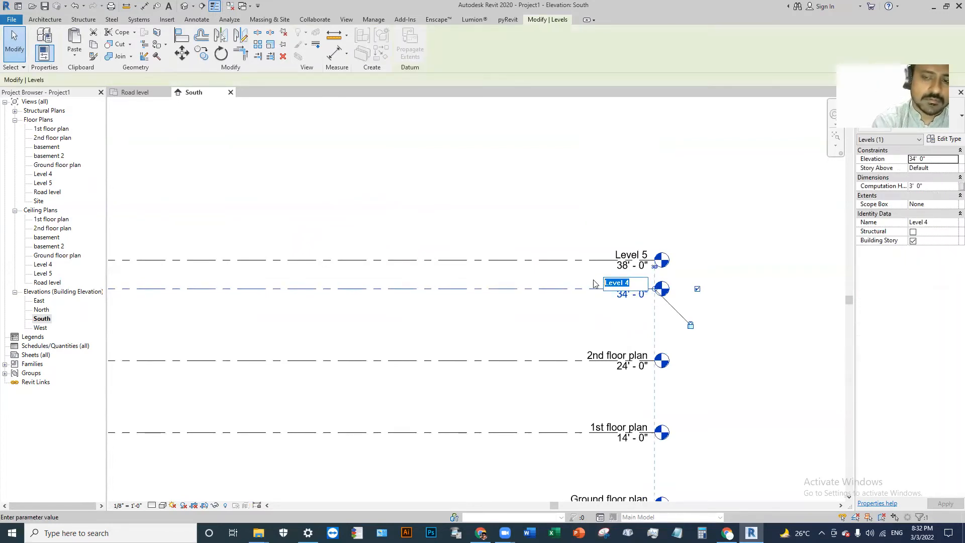
text(Roof fl)
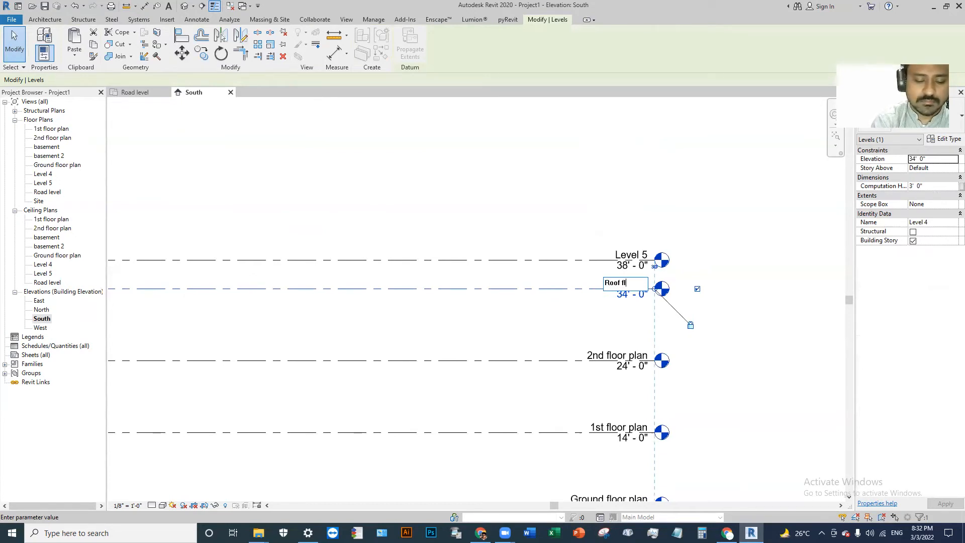
text(oor plan)
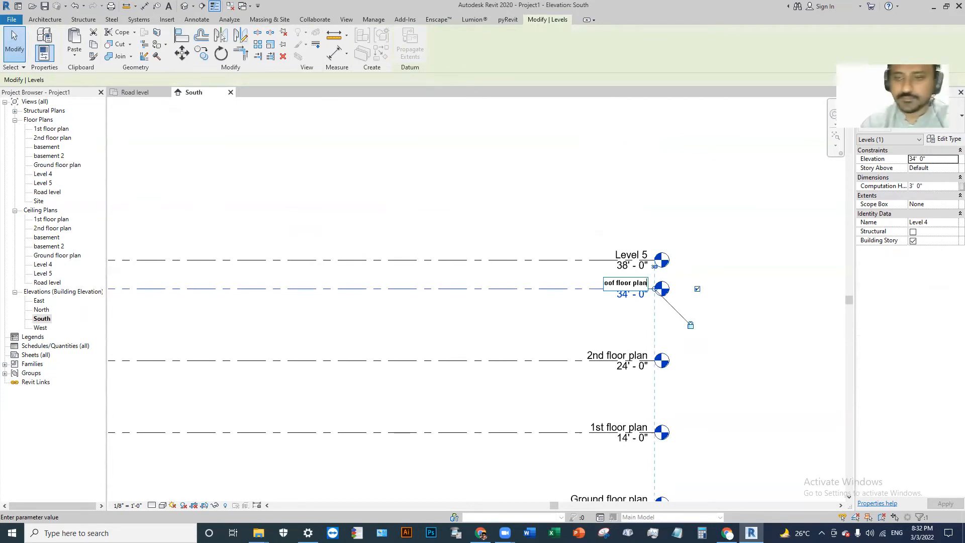
key(Return)
click(522, 267)
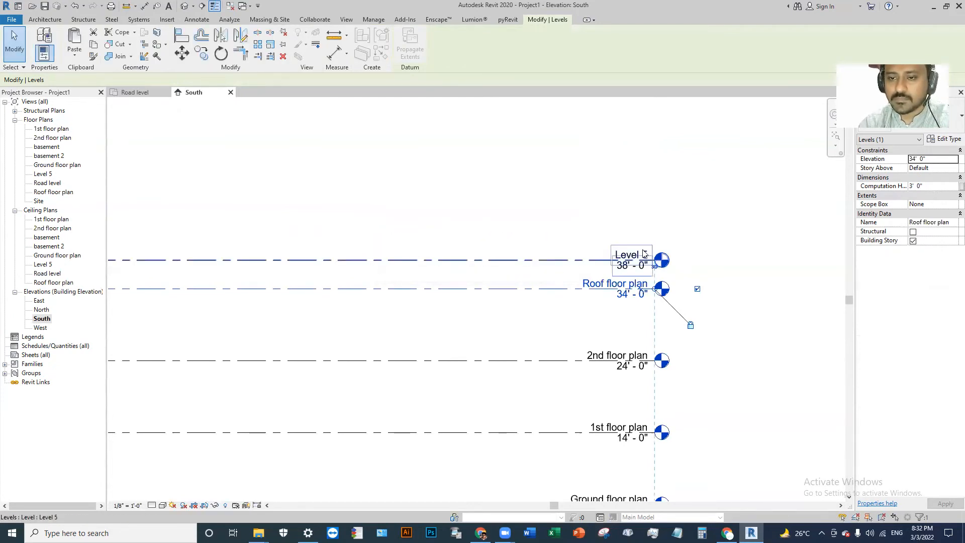
Set the elevation of Level 5 to 44'-0"
scroll(625, 266, up, 1)
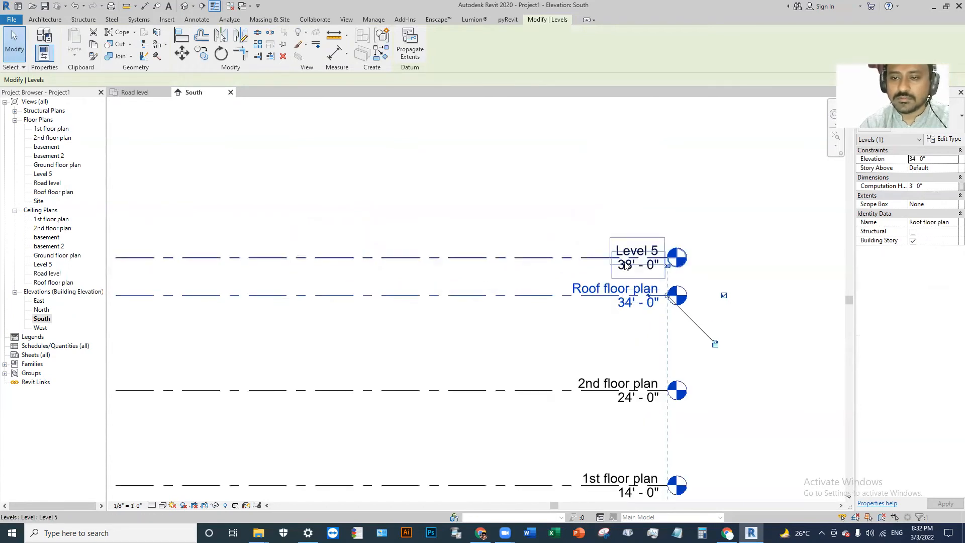
double_click(630, 266)
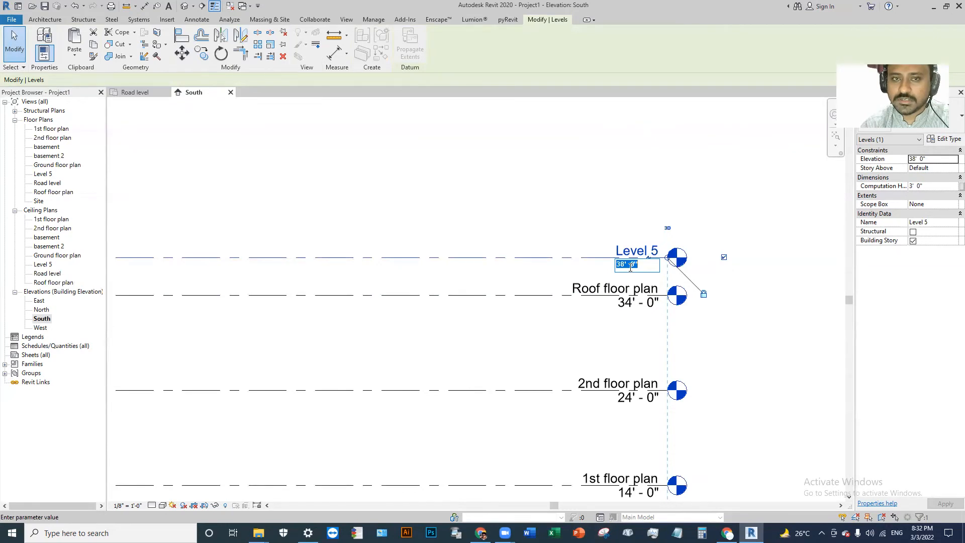
text(44')
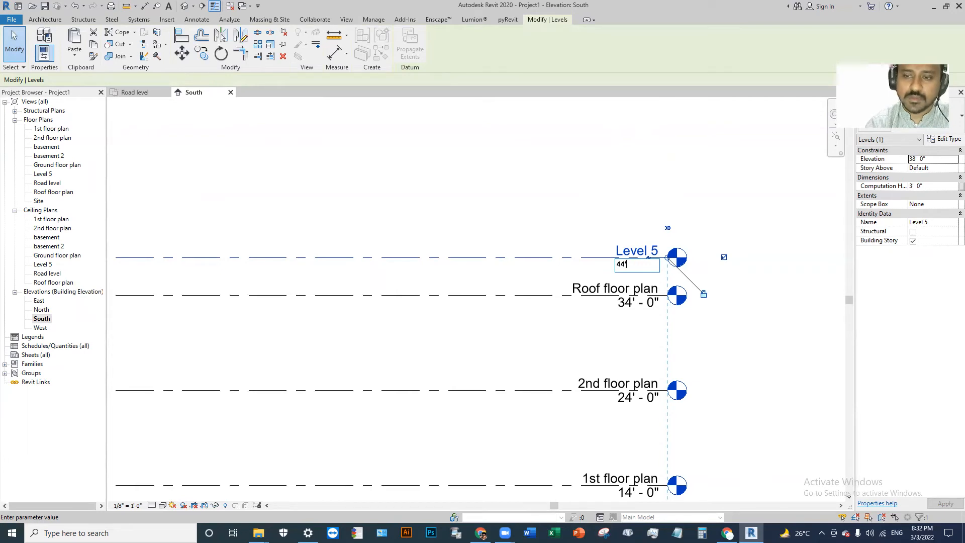
key(Return)
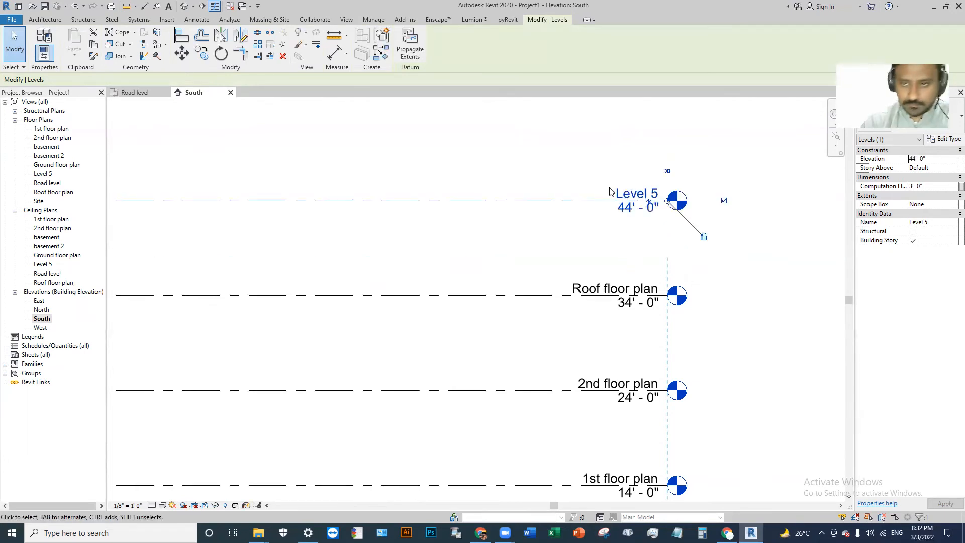
Rename Level 5 as "roof top plan" and apply the new name to the corresponding views
click(634, 194)
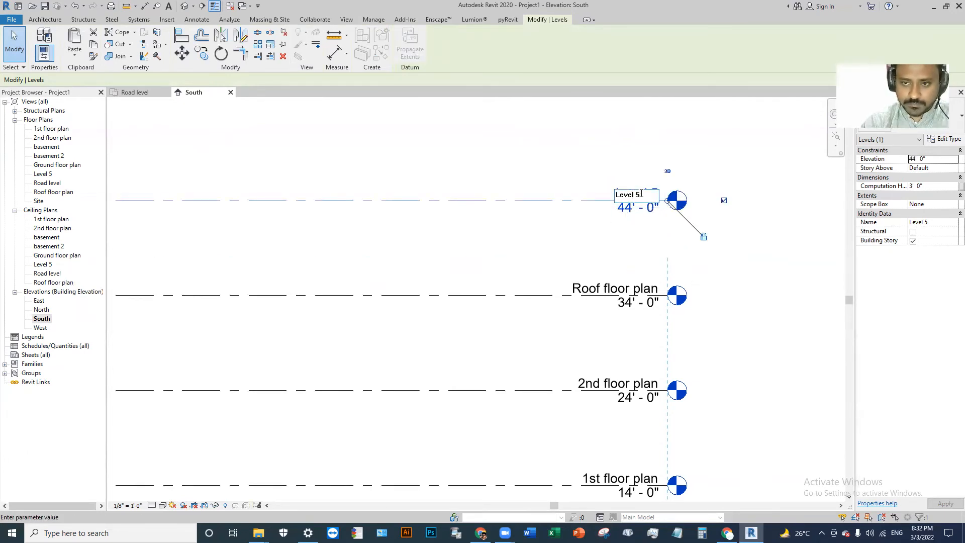
text(rop)
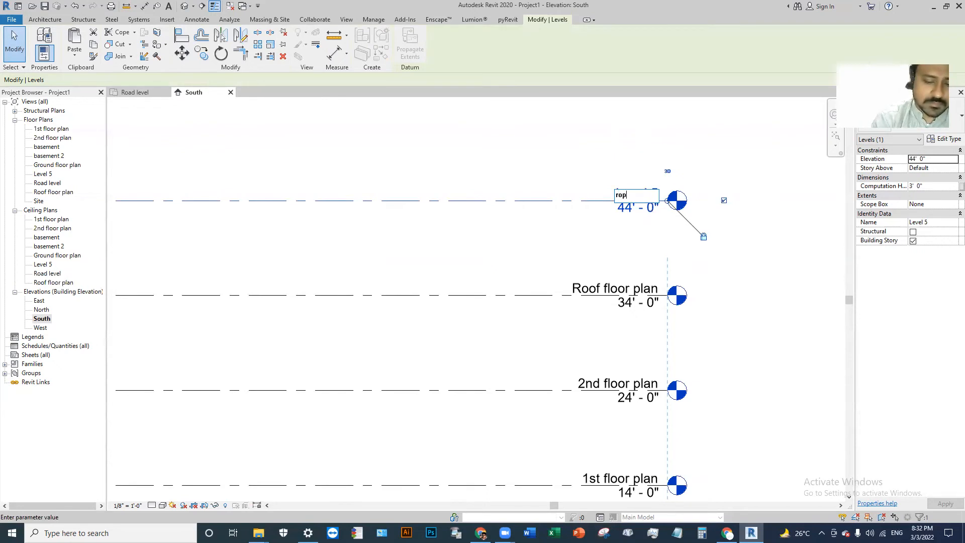
text(o)
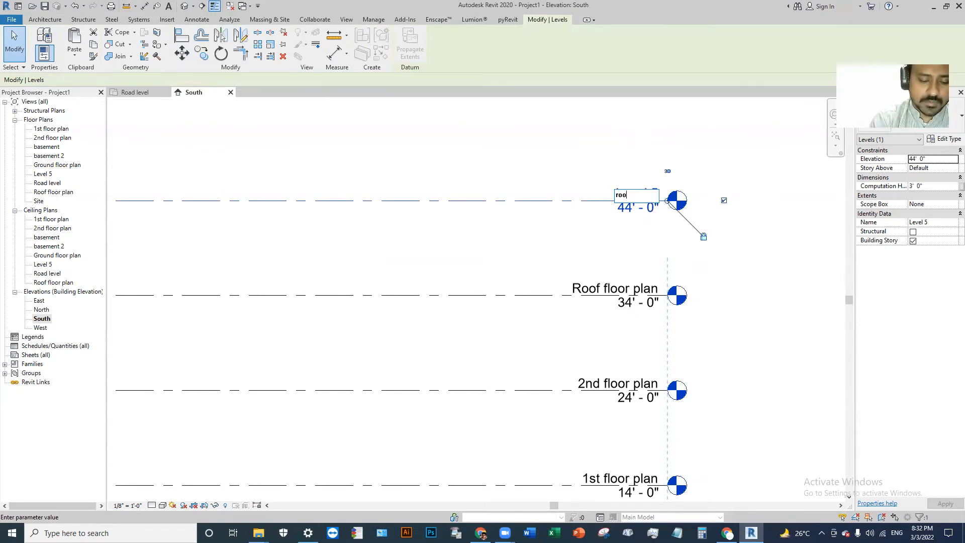
text(f top)
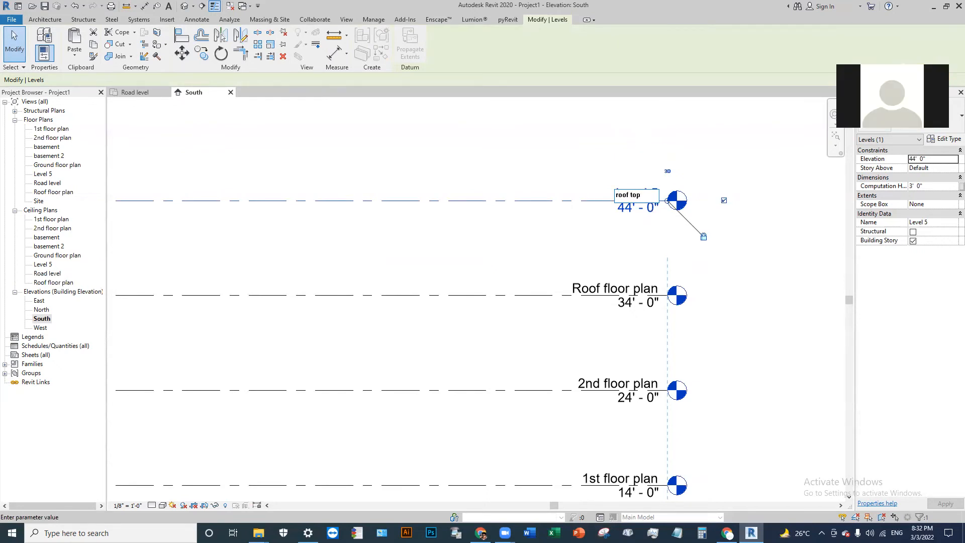
text( plan)
key(Return)
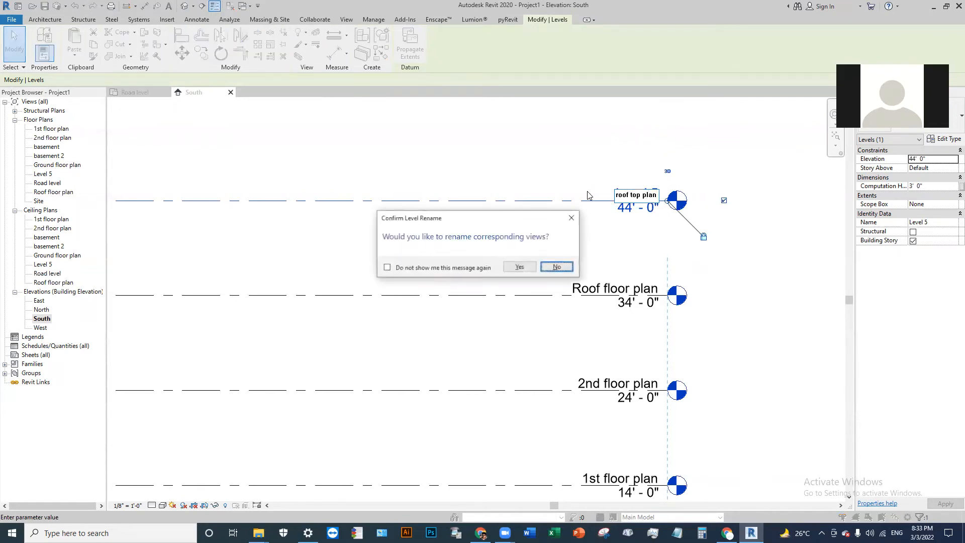
click(507, 269)
click(510, 172)
scroll(569, 253, down, 3)
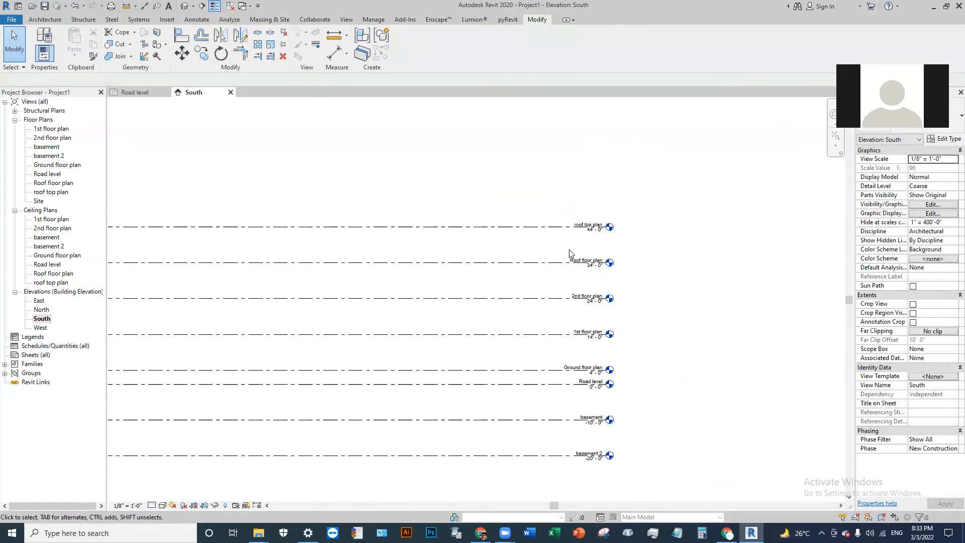
scroll(704, 336, down, 2)
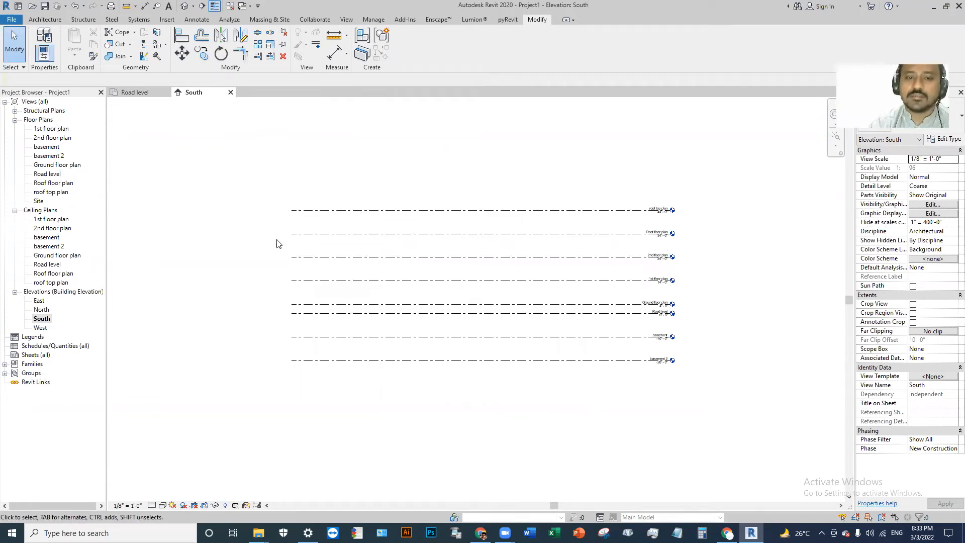
click(536, 210)
click(545, 179)
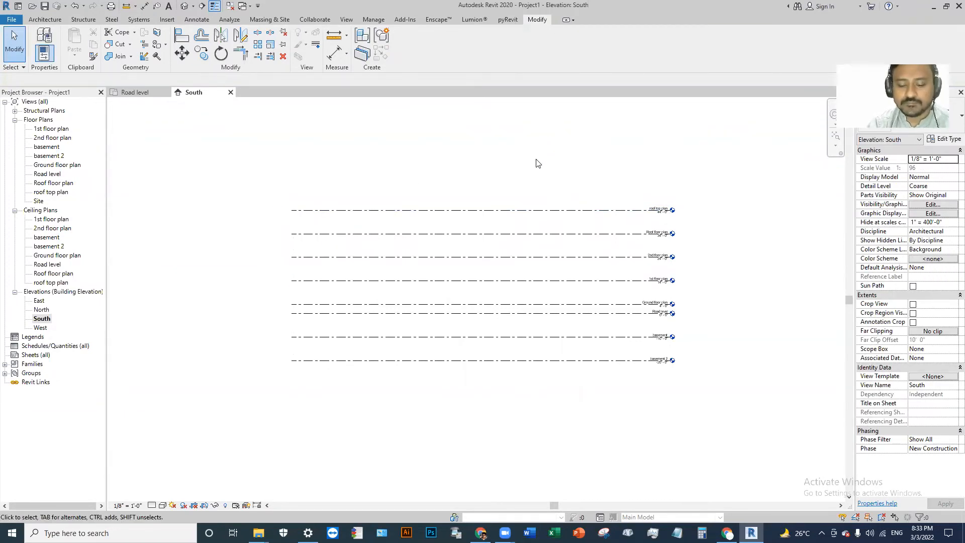
Add a level above roof top plan by picking that level's line with an offset of 10' 0"
key(l)
key(l)
middle_drag(598, 164, 521, 176)
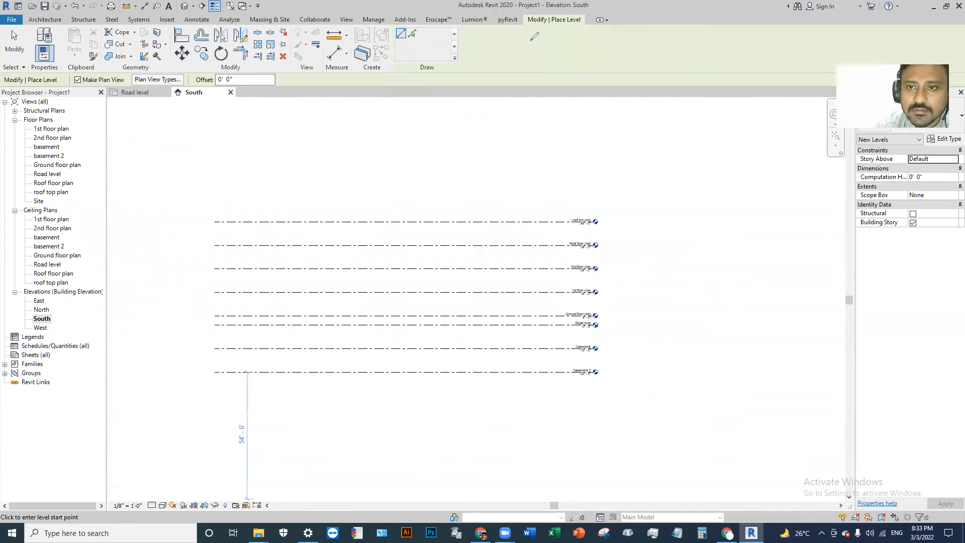
mouse_move(427, 25)
mouse_down()
mouse_move(386, 29)
mouse_move(391, 40)
mouse_move(430, 29)
mouse_move(413, 29)
mouse_up()
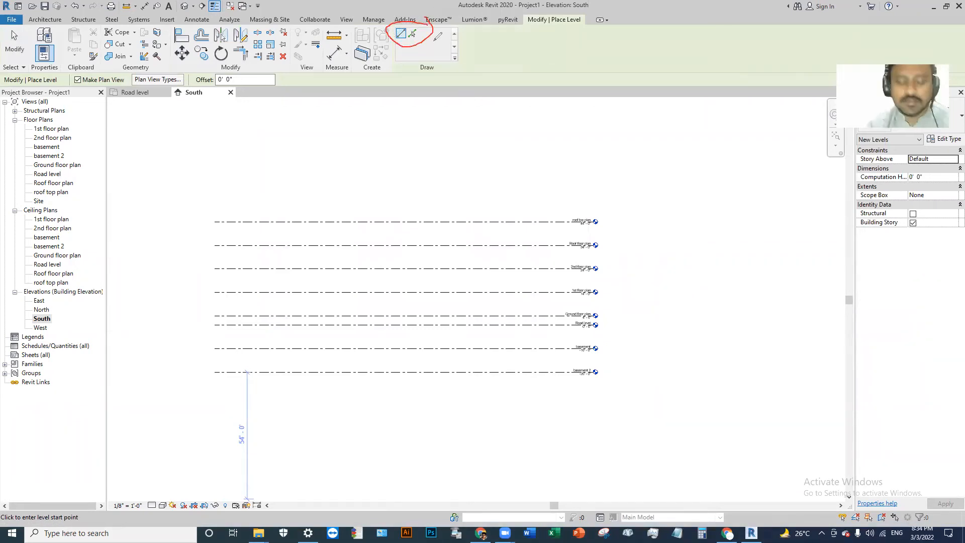
key(ctrl+z)
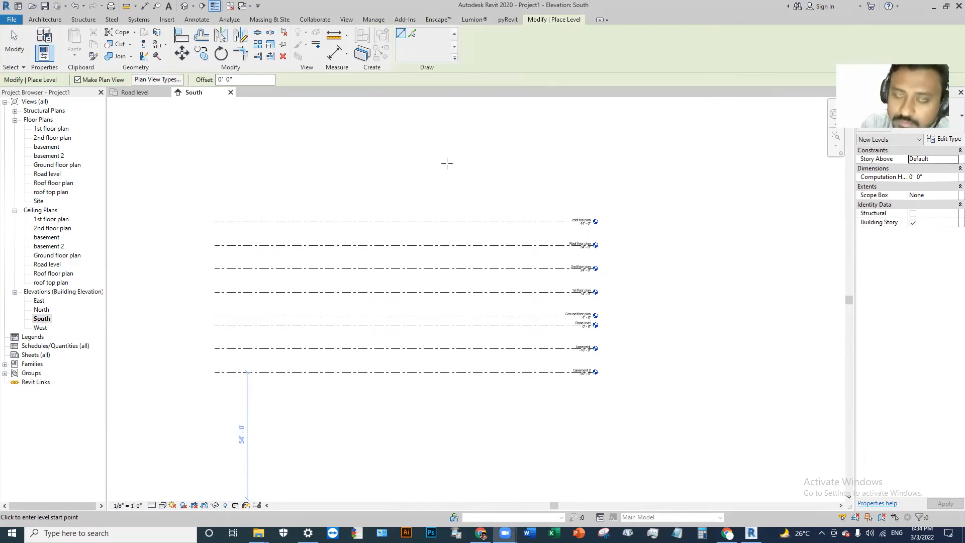
click(413, 34)
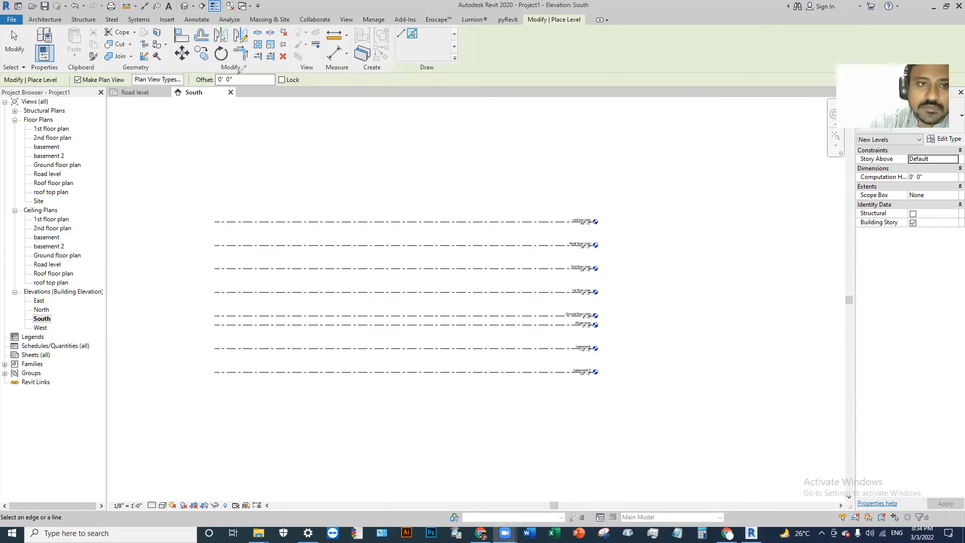
drag(241, 75, 217, 67)
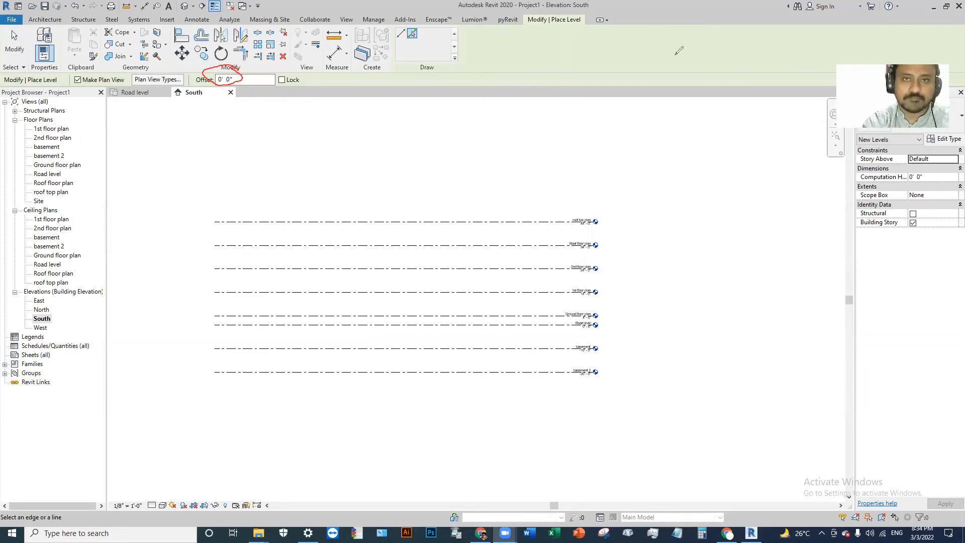
click(224, 79)
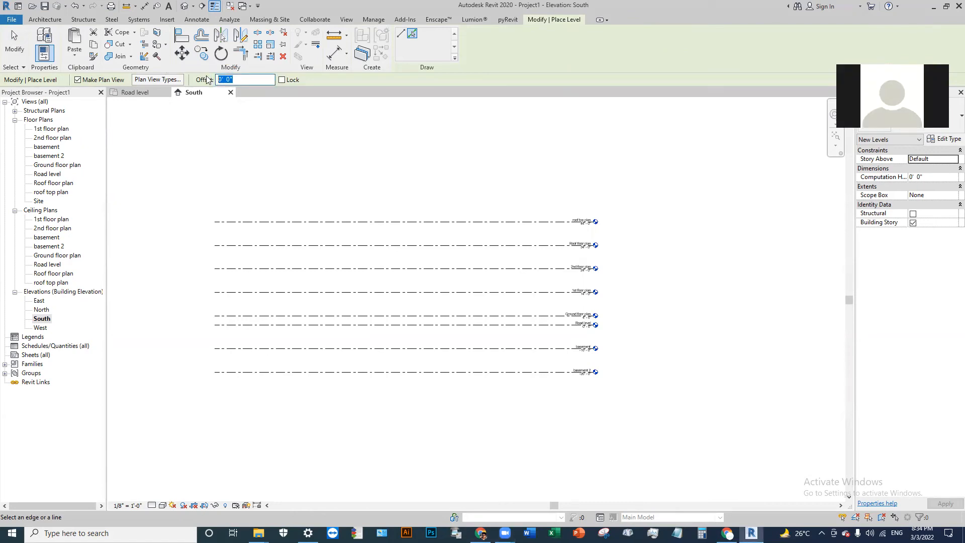
text(10)
key(Return)
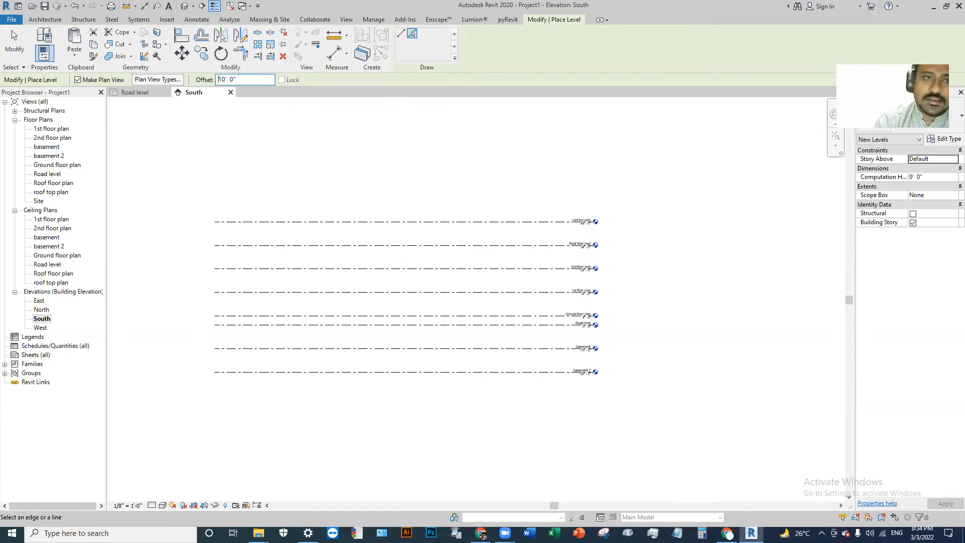
scroll(589, 227, up, 2)
scroll(532, 231, up, 2)
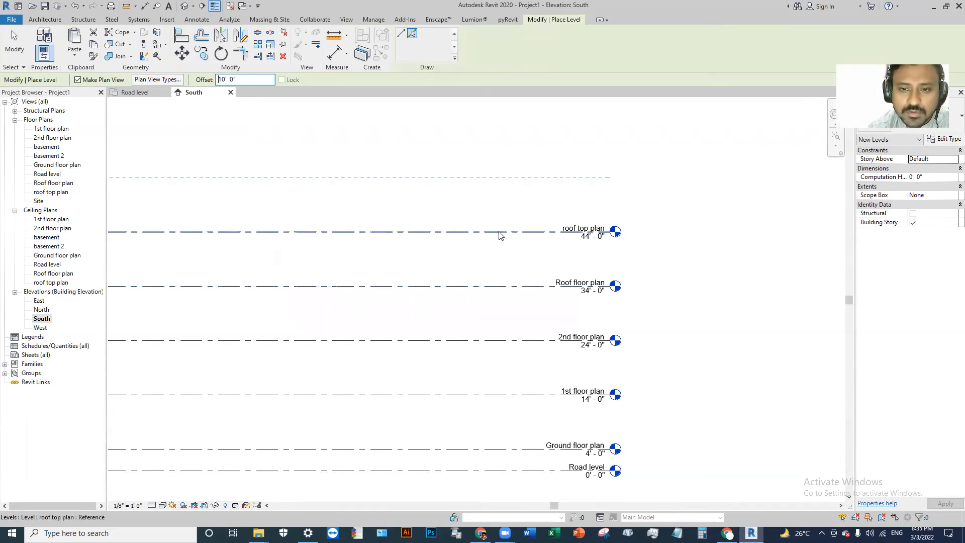
click(499, 232)
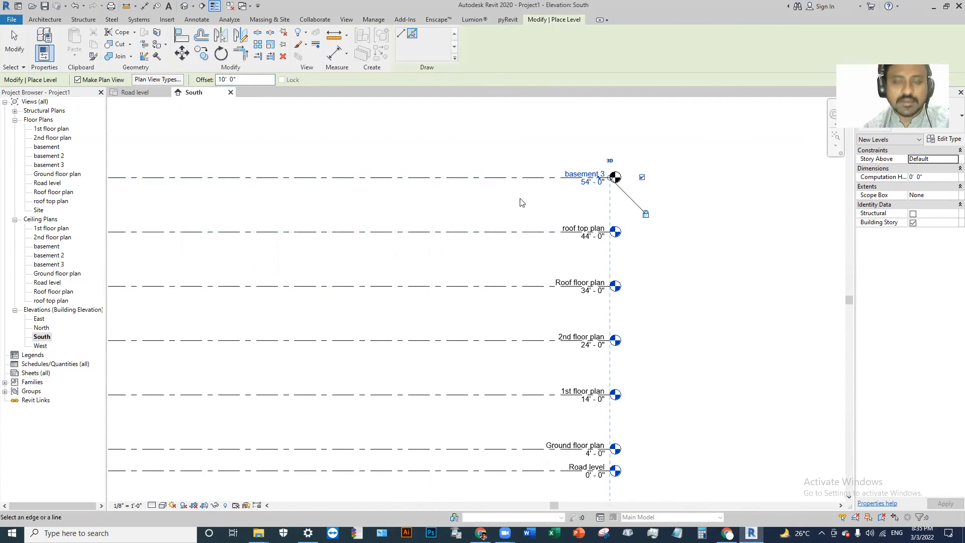
scroll(606, 285, down, 1)
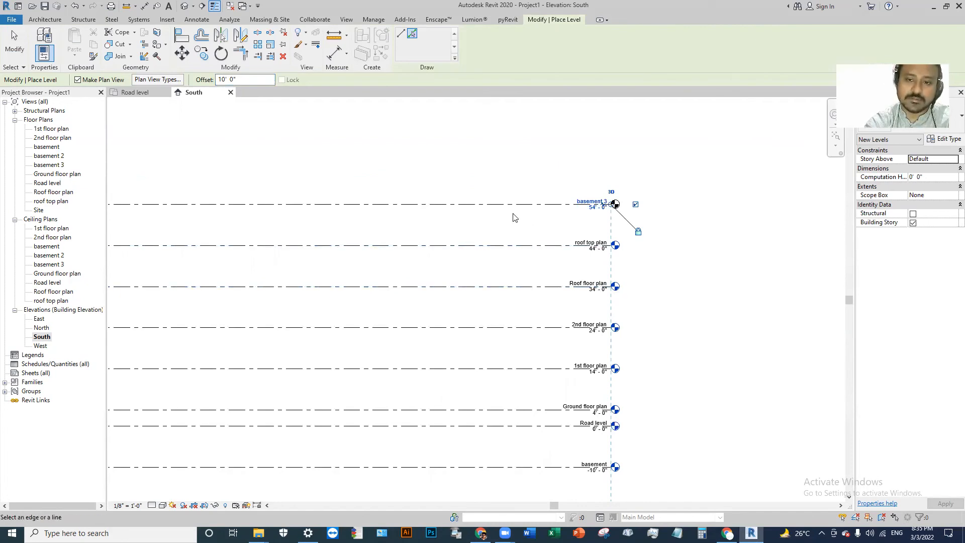
key(Escape)
key(Escape)
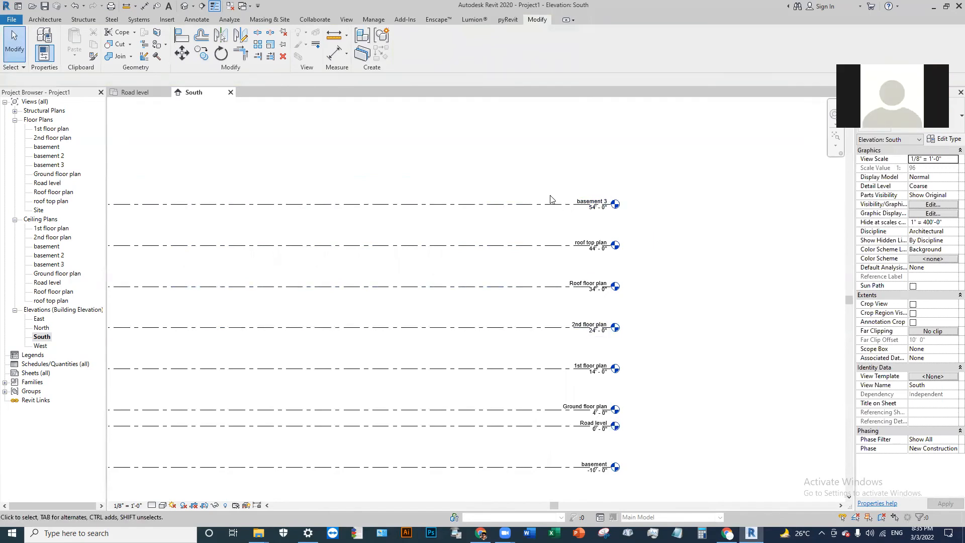
Remove the level just added above roof top plan
key(Delete)
scroll(622, 262, down, 1)
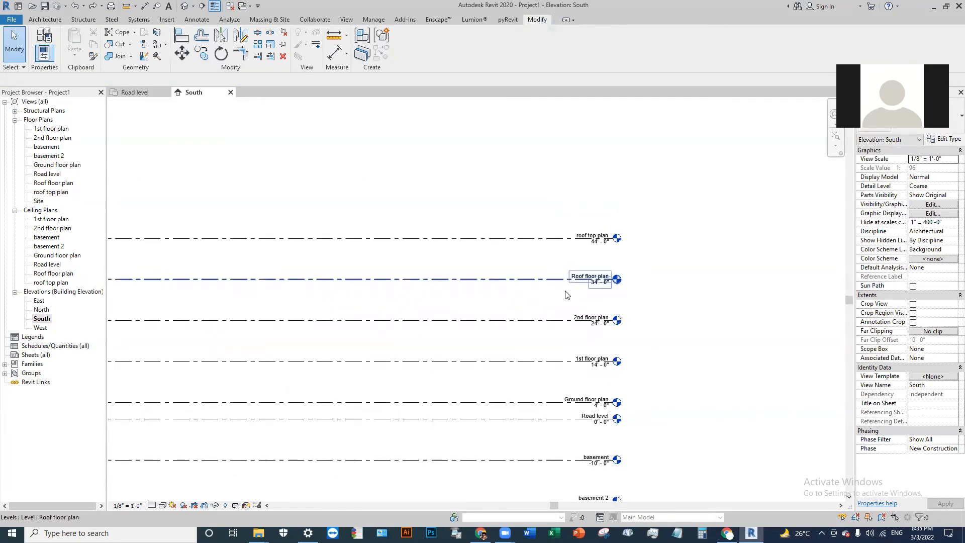
middle_drag(552, 243, 556, 211)
scroll(579, 181, up, 1)
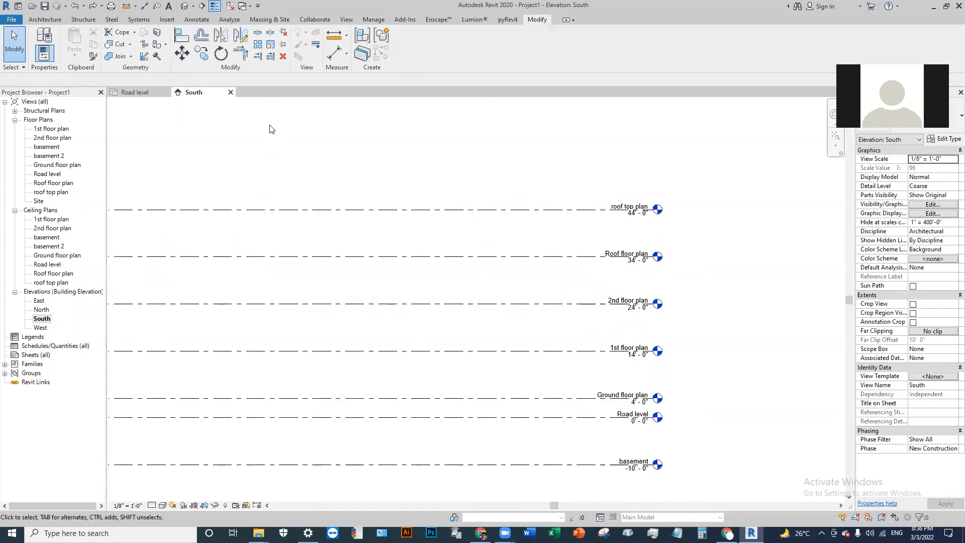
key(l)
key(l)
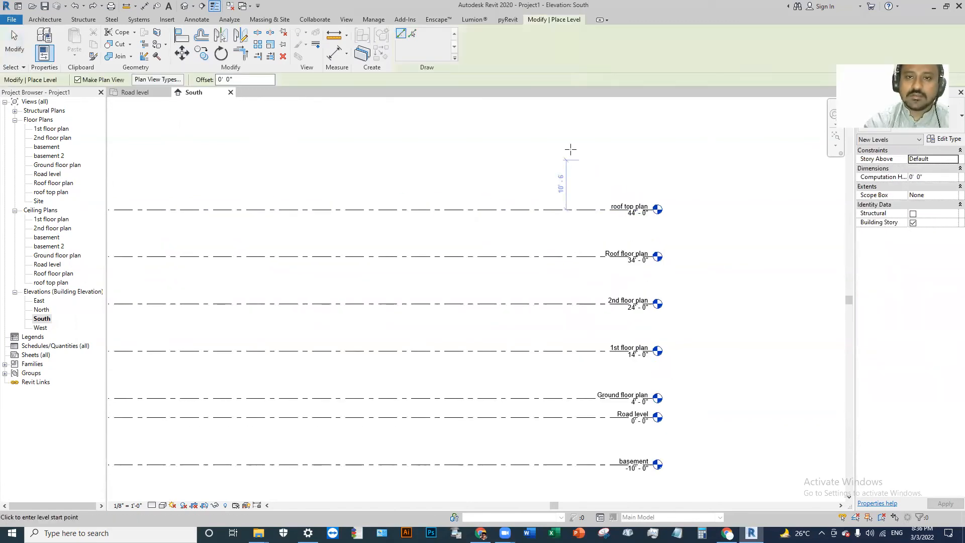
click(412, 33)
click(245, 79)
text(10)
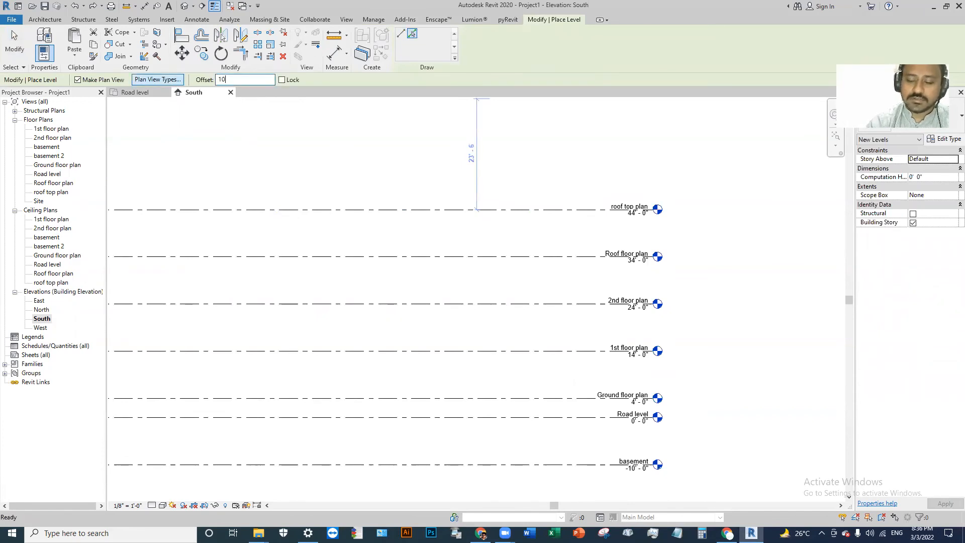
key(Return)
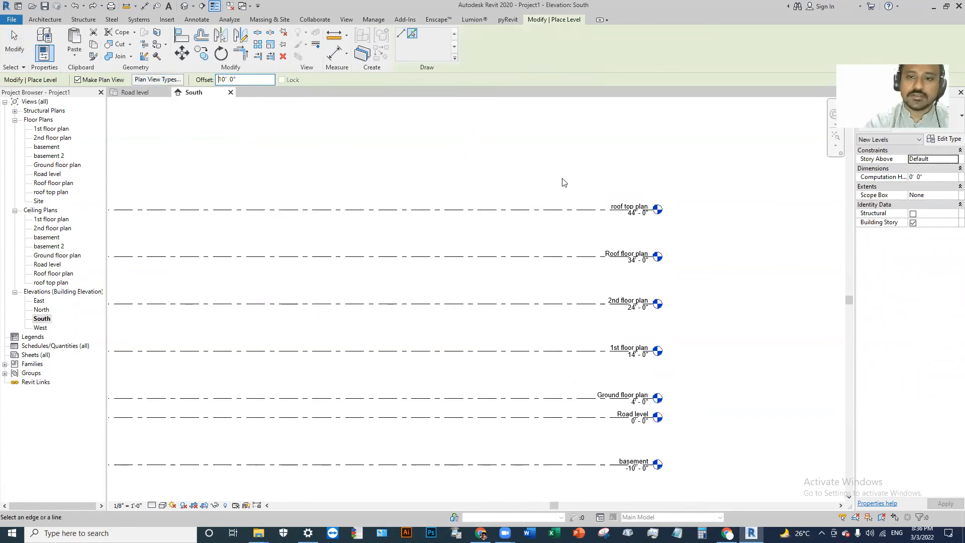
middle_drag(579, 179, 562, 213)
Undo the renaming of the uppermost level to roof top plan and leave level placement
key(ctrl+z)
key(Escape)
scroll(599, 256, down, 2)
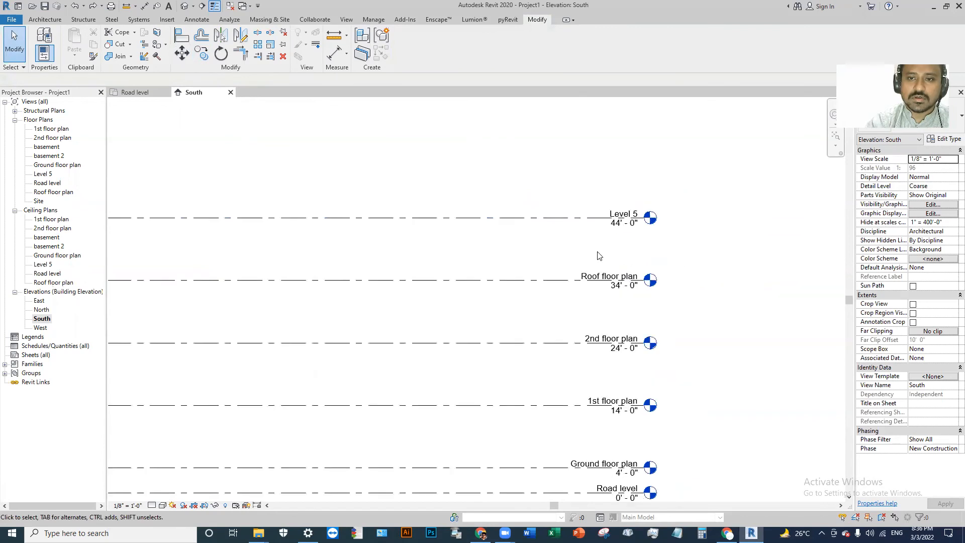
scroll(599, 255, down, 1)
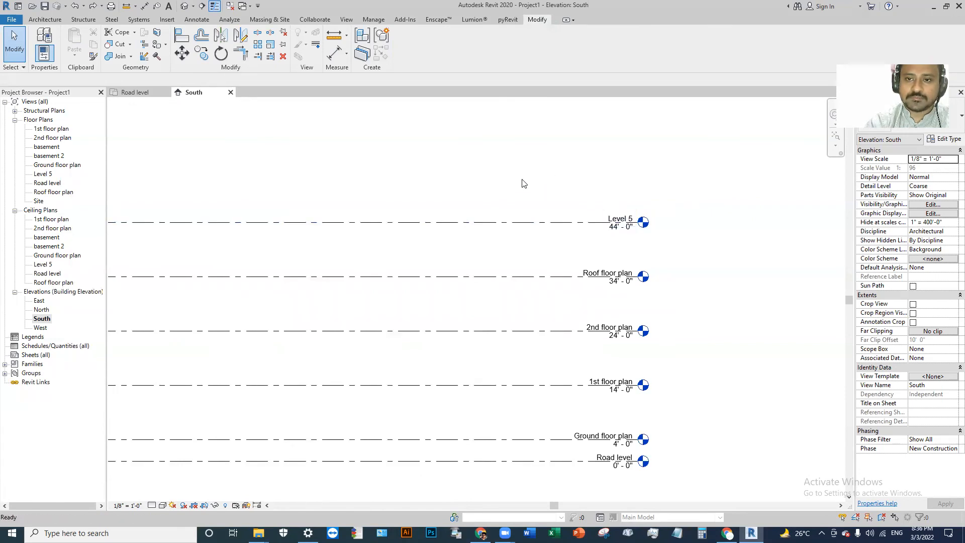
Try to draw a level line 10' 0" above Level 5, from its right end to its left end
key(l)
key(l)
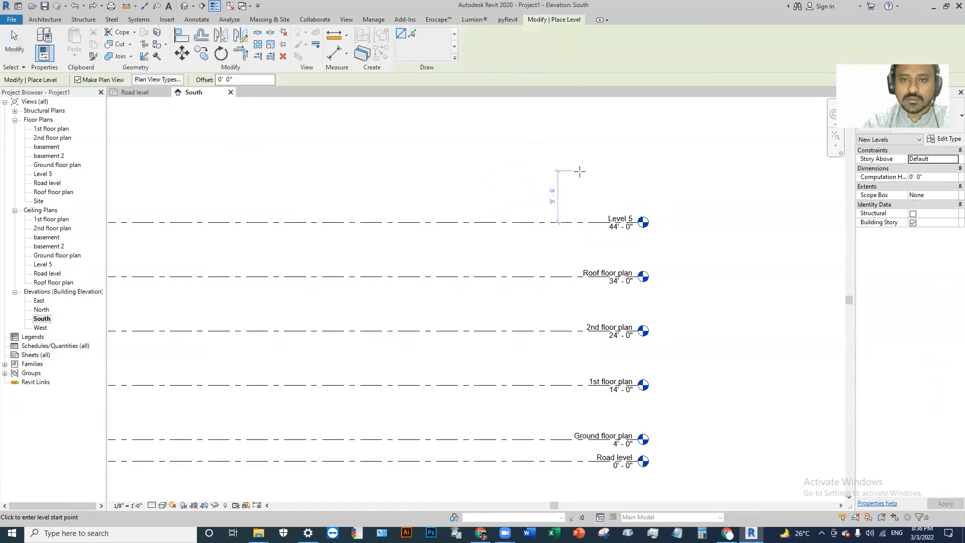
middle_drag(489, 216, 632, 265)
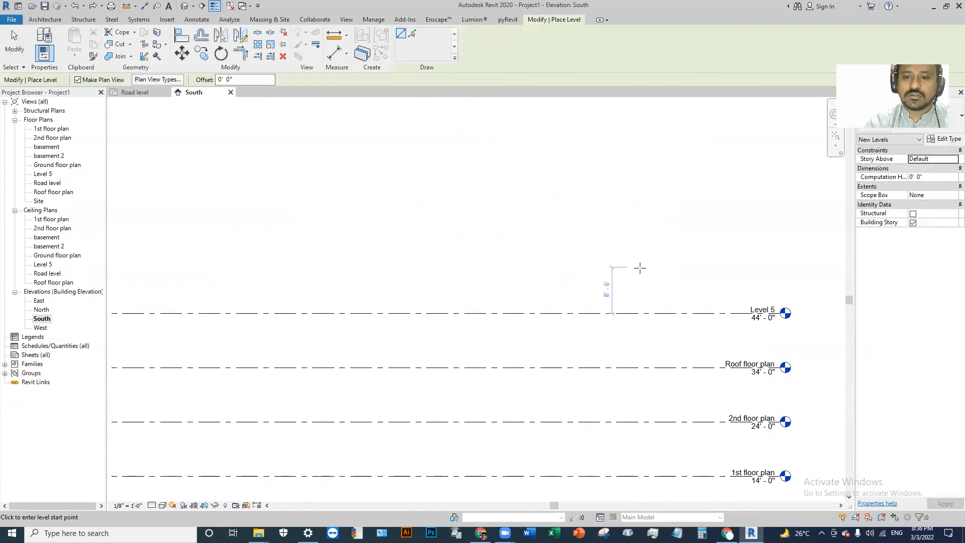
middle_drag(759, 312, 701, 301)
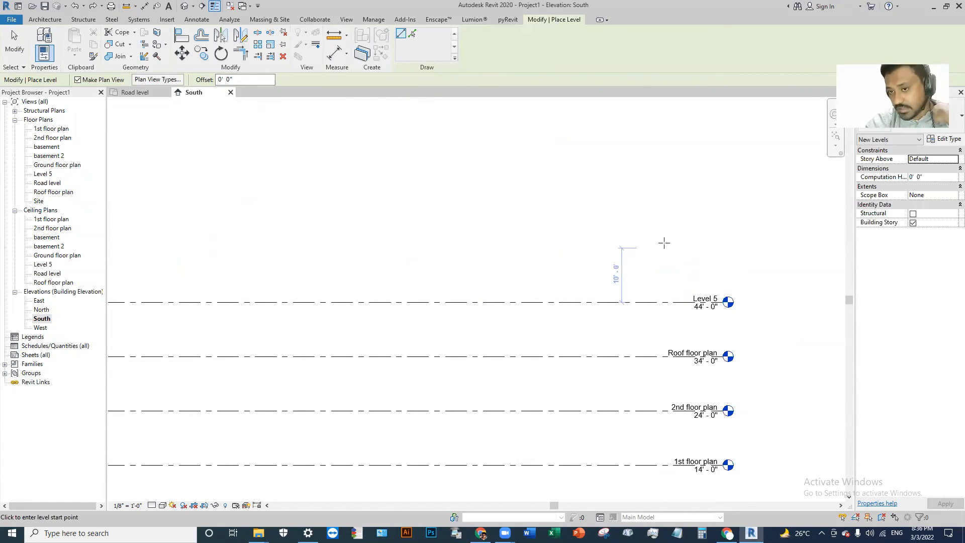
click(722, 247)
scroll(706, 239, down, 2)
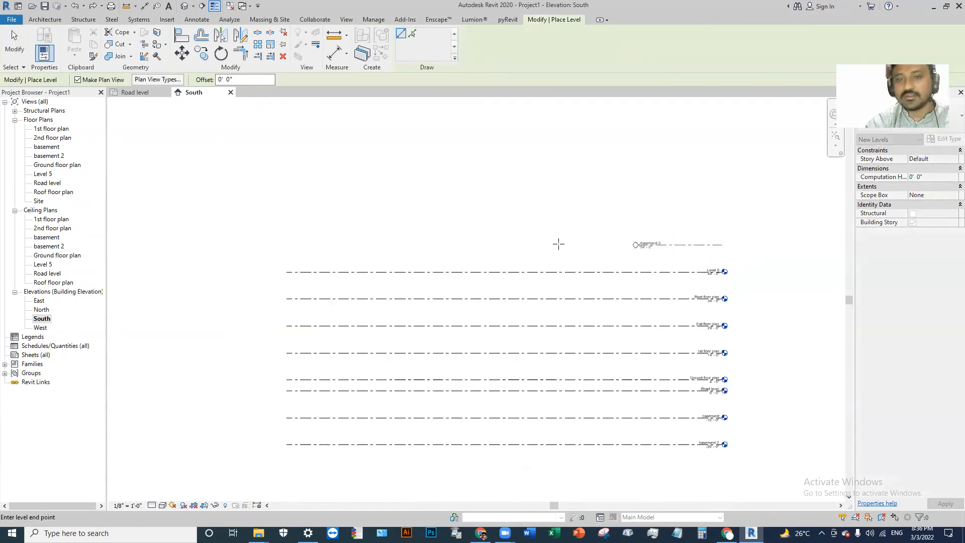
click(286, 245)
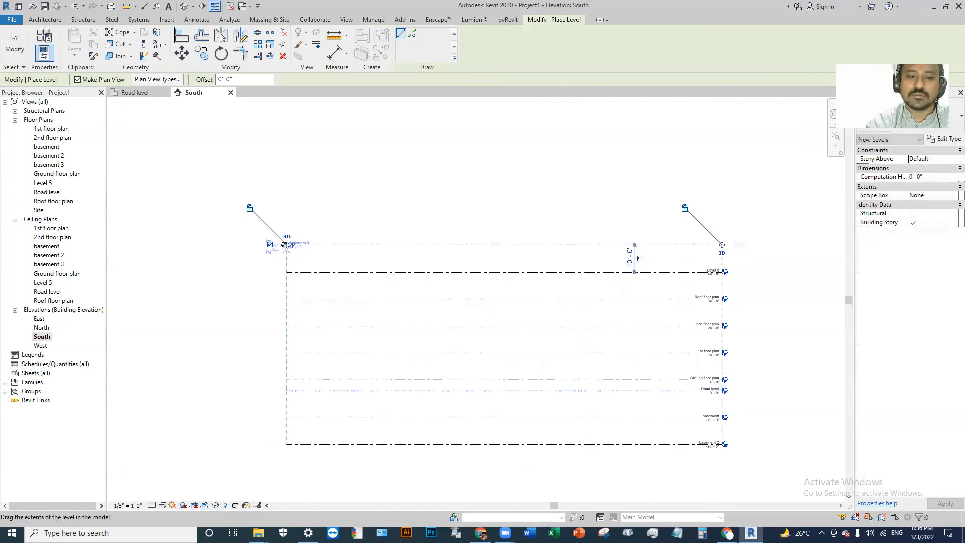
key(ctrl+z)
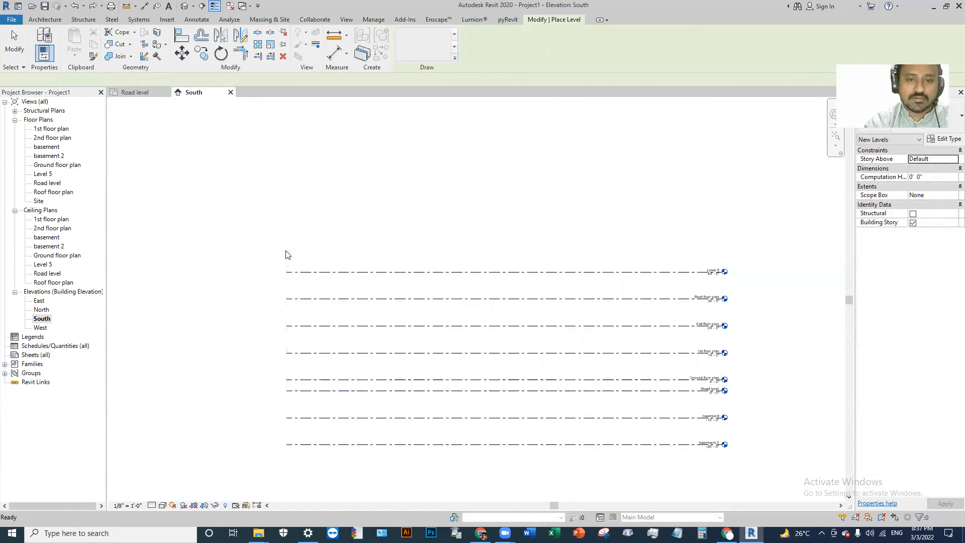
Draw a level above Level 5 with an offset of 10' 0", tracing Level 5 from its left endpoint to its right endpoint
drag(256, 79, 196, 79)
text(10' 0")
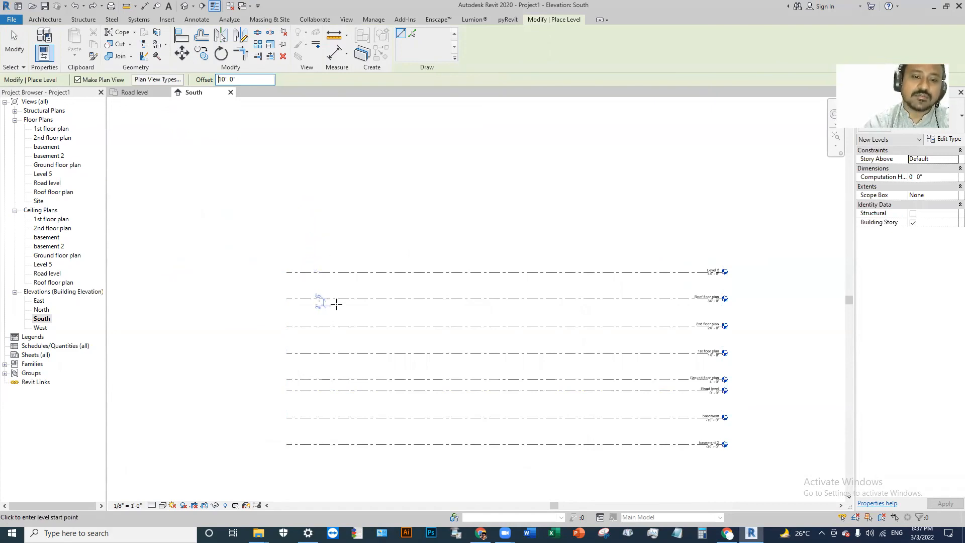
click(286, 272)
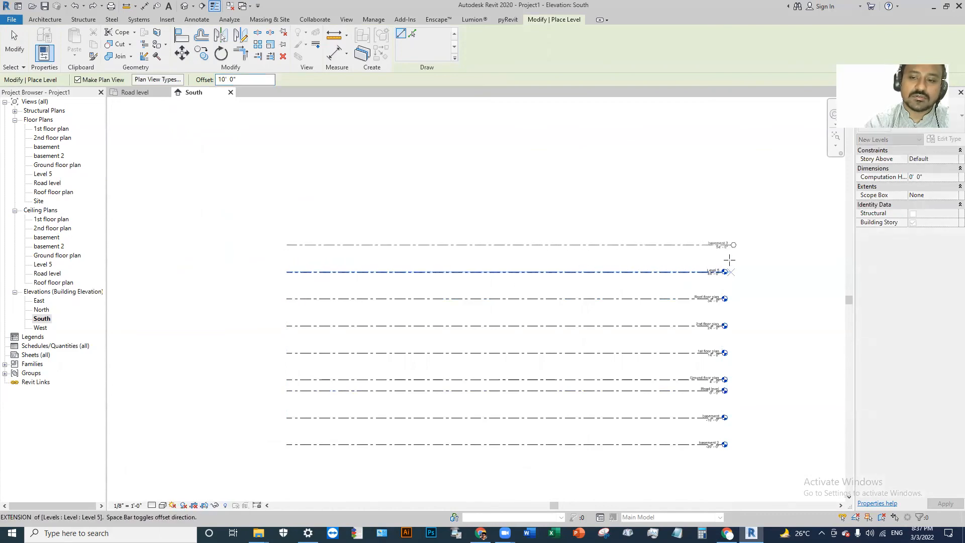
scroll(726, 259, up, 2)
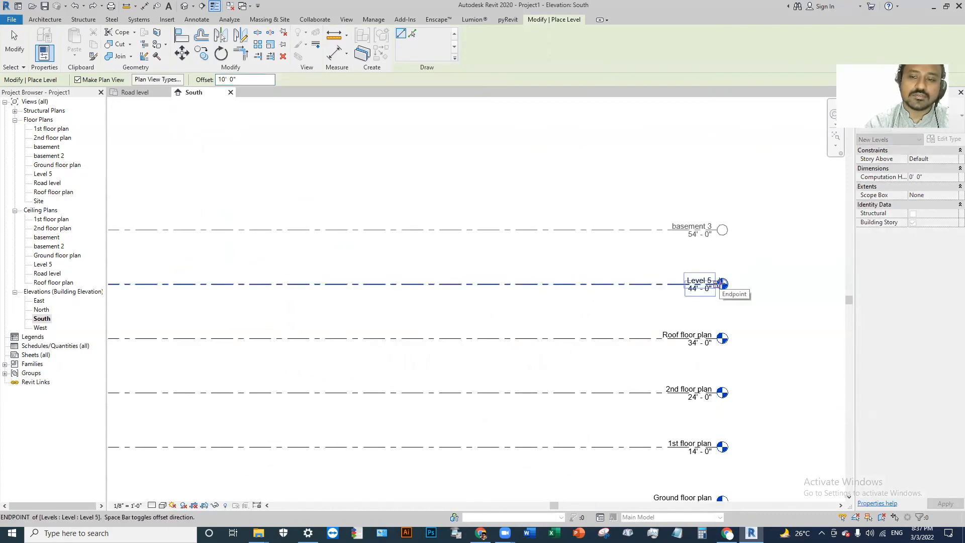